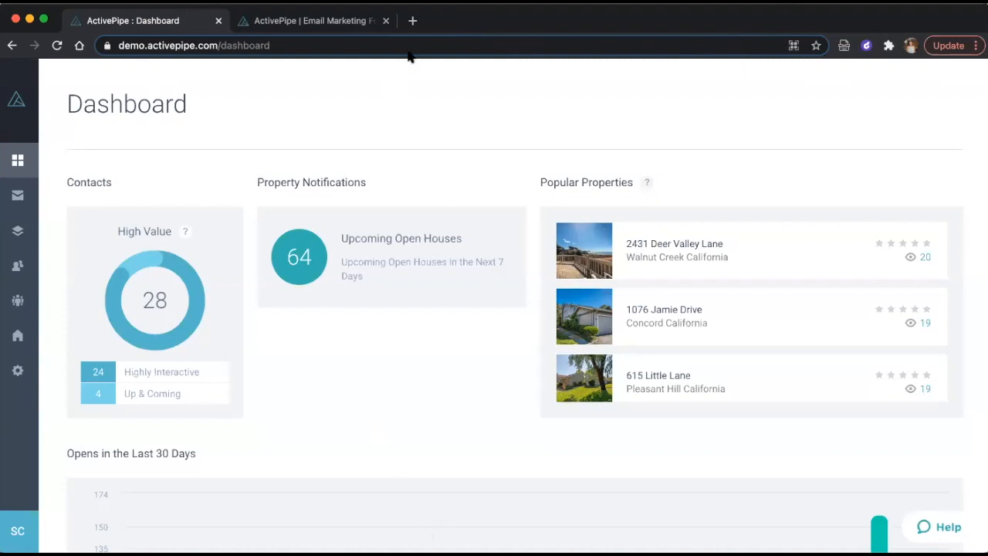
Step: Switch to the ActivePipe website, open its Integrations page and review the CRM integrations offered
{"action": "left_click", "coordinate": [321, 23]}
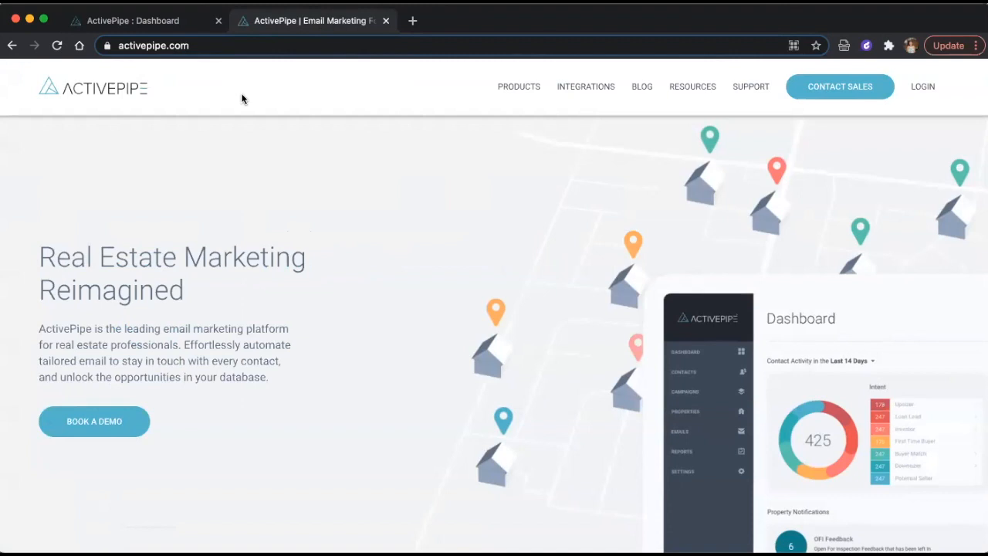
{"action": "left_click", "coordinate": [249, 46]}
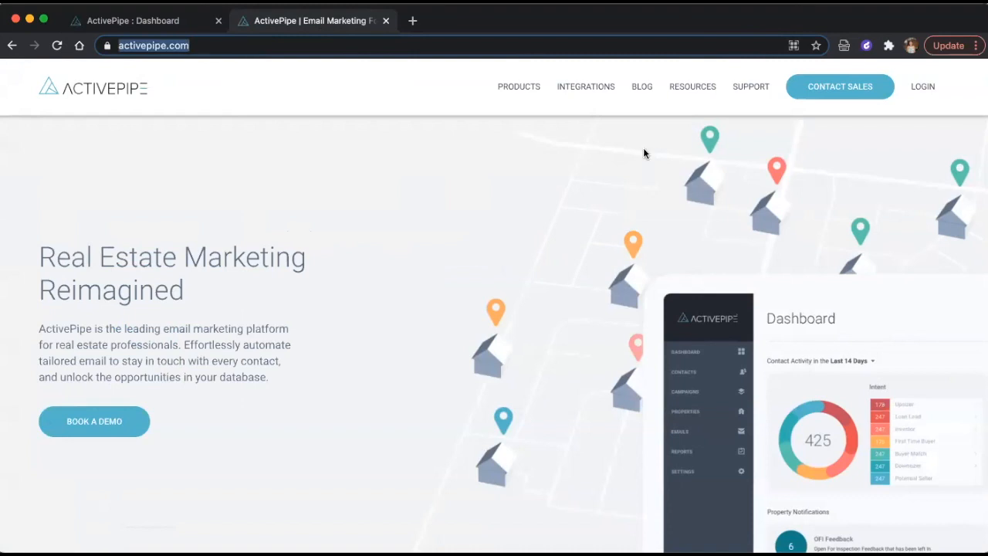
{"action": "left_click", "coordinate": [589, 89]}
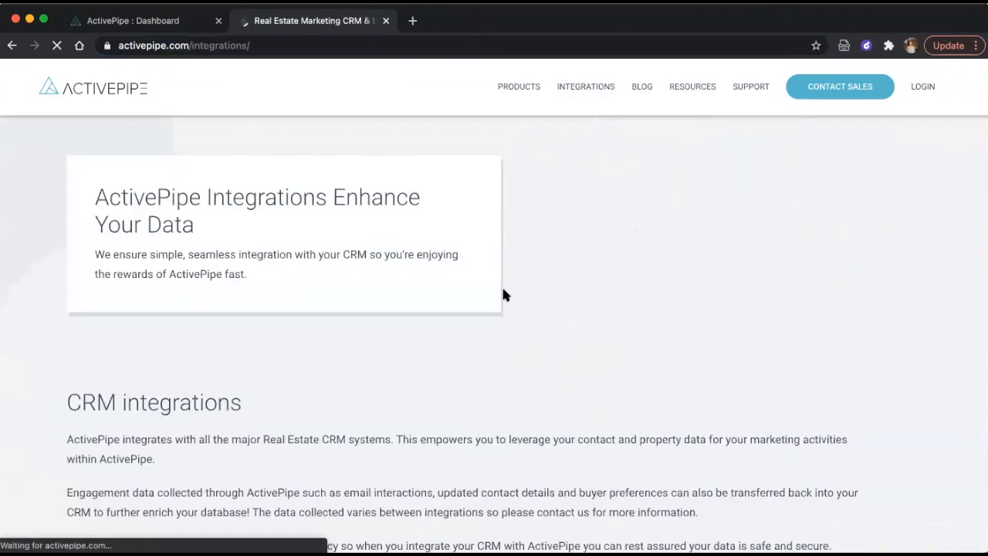
{"action": "scroll", "coordinate": [501, 284], "scroll_direction": "down", "scroll_amount": 3}
{"action": "scroll", "coordinate": [502, 294], "scroll_direction": "down", "scroll_amount": 5}
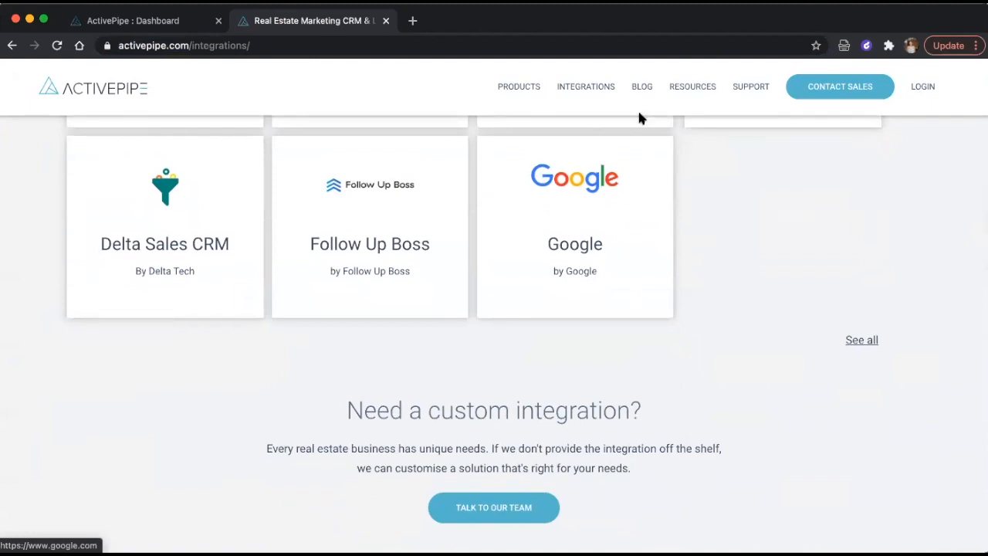
{"action": "scroll", "coordinate": [567, 322], "scroll_direction": "up", "scroll_amount": 5}
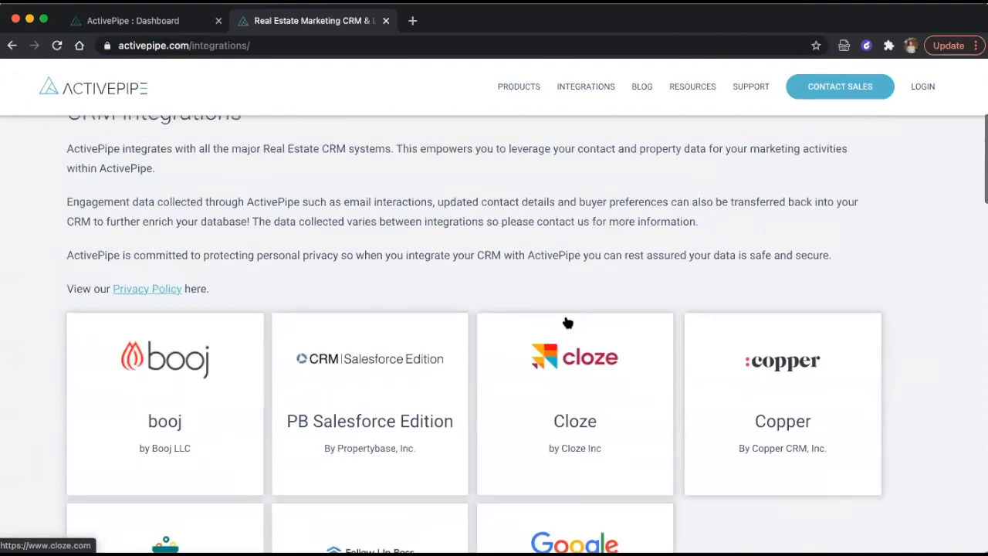
{"action": "scroll", "coordinate": [630, 321], "scroll_direction": "down", "scroll_amount": 5}
Step: Expand the CRM integrations to show all providers and look through the full list
{"action": "left_click", "coordinate": [863, 317]}
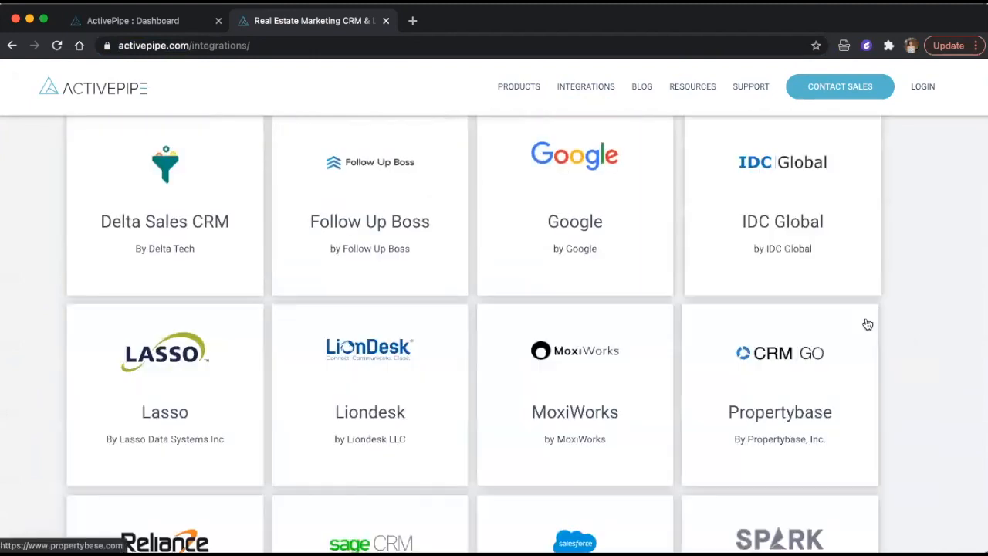
{"action": "scroll", "coordinate": [713, 318], "scroll_direction": "down", "scroll_amount": 1}
{"action": "scroll", "coordinate": [713, 318], "scroll_direction": "down", "scroll_amount": 4}
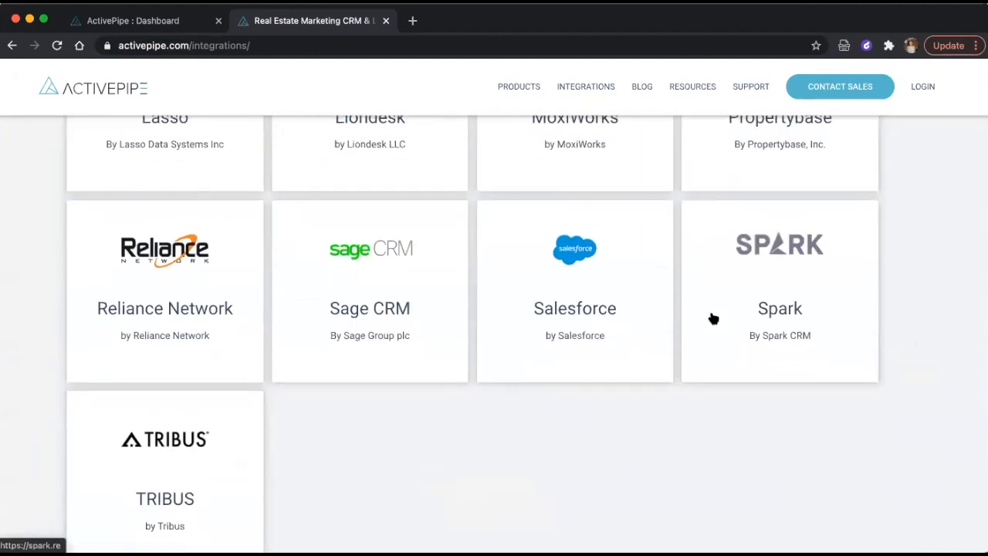
{"action": "scroll", "coordinate": [713, 319], "scroll_direction": "down", "scroll_amount": 4}
{"action": "scroll", "coordinate": [713, 319], "scroll_direction": "up", "scroll_amount": 2}
{"action": "scroll", "coordinate": [713, 318], "scroll_direction": "up", "scroll_amount": 8}
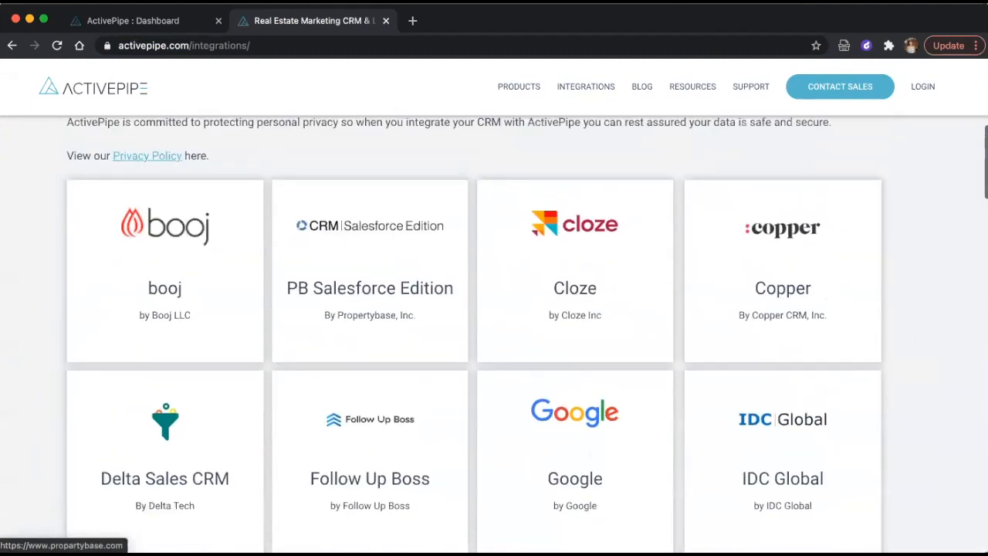
Step: Open the ActivePipe blog and browse its subscription form and recent articles
{"action": "left_click", "coordinate": [640, 88]}
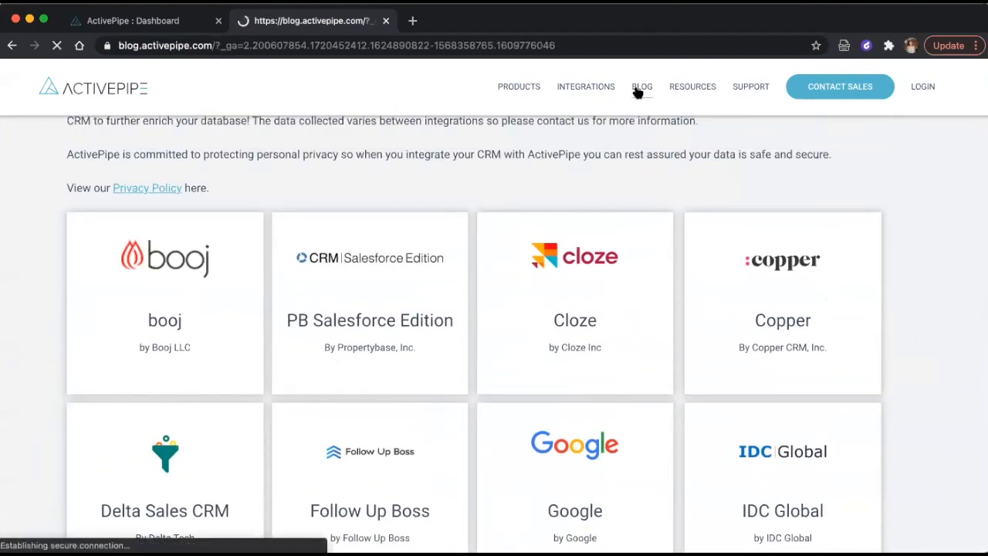
{"action": "scroll", "coordinate": [538, 288], "scroll_direction": "down", "scroll_amount": 3}
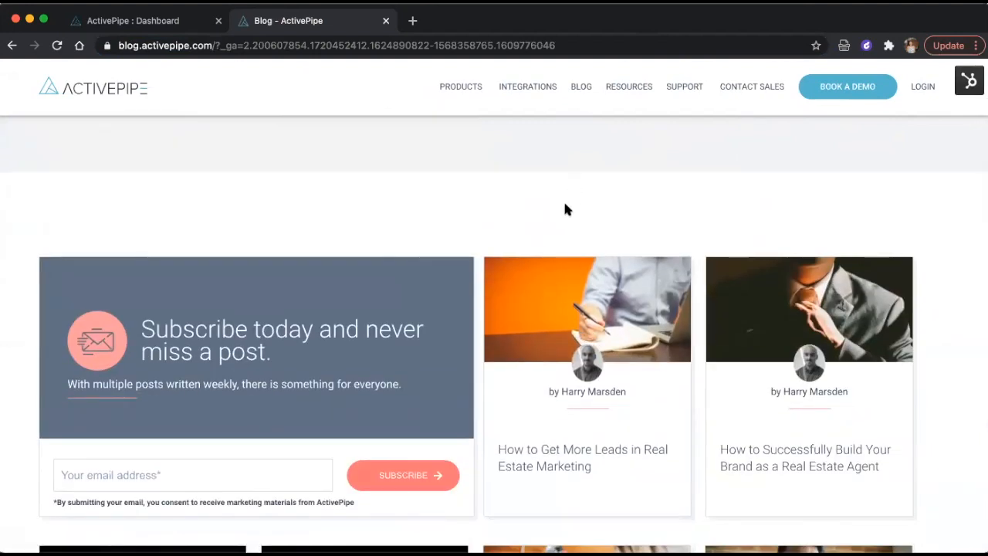
{"action": "scroll", "coordinate": [564, 209], "scroll_direction": "down", "scroll_amount": 3}
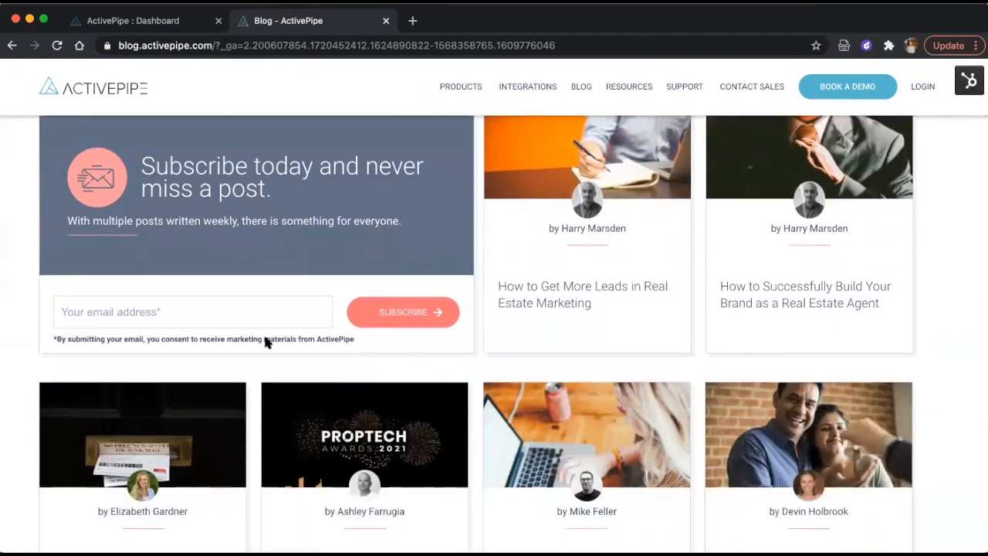
{"action": "scroll", "coordinate": [264, 342], "scroll_direction": "down", "scroll_amount": 3}
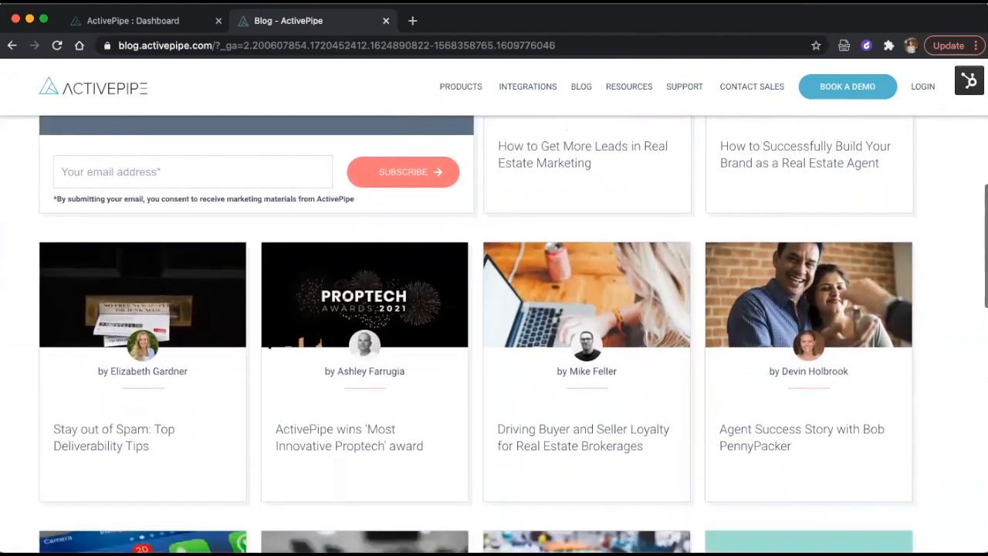
{"action": "scroll", "coordinate": [265, 342], "scroll_direction": "down", "scroll_amount": 2}
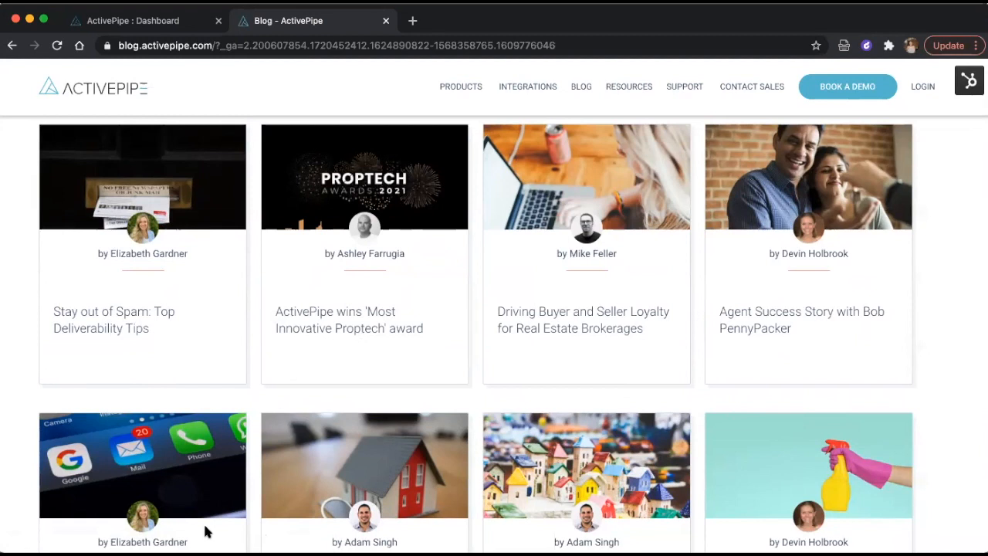
{"action": "scroll", "coordinate": [651, 249], "scroll_direction": "up", "scroll_amount": 10}
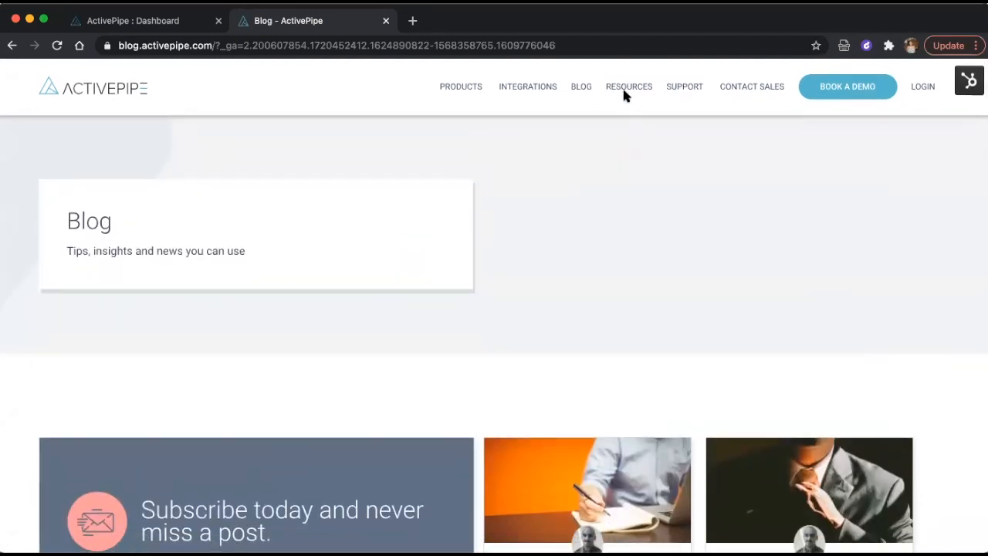
Step: Open the Knowledge Base from the website's resources, search for "create campaign" and open the Create a Campaign article
{"action": "mouse_move", "coordinate": [622, 90]}
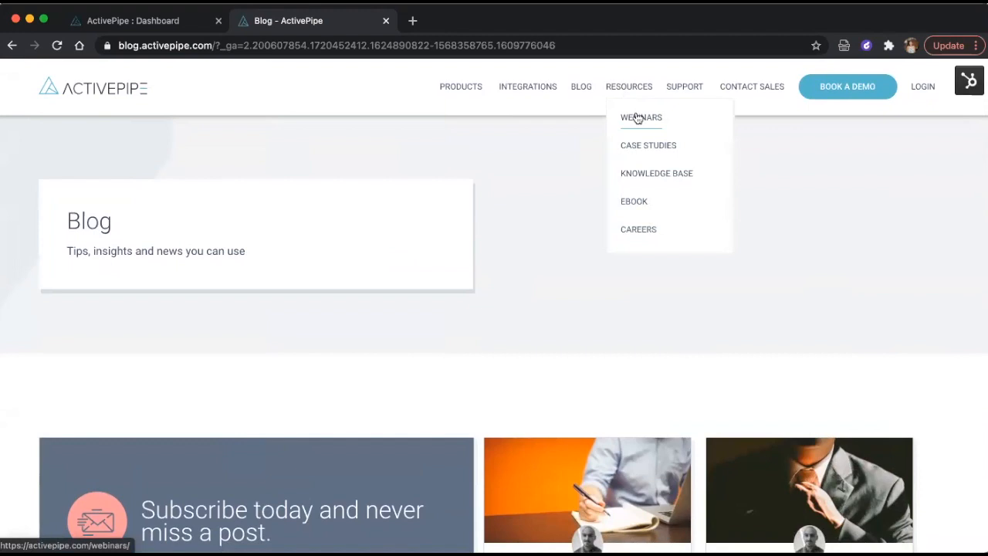
{"action": "left_click", "coordinate": [679, 178]}
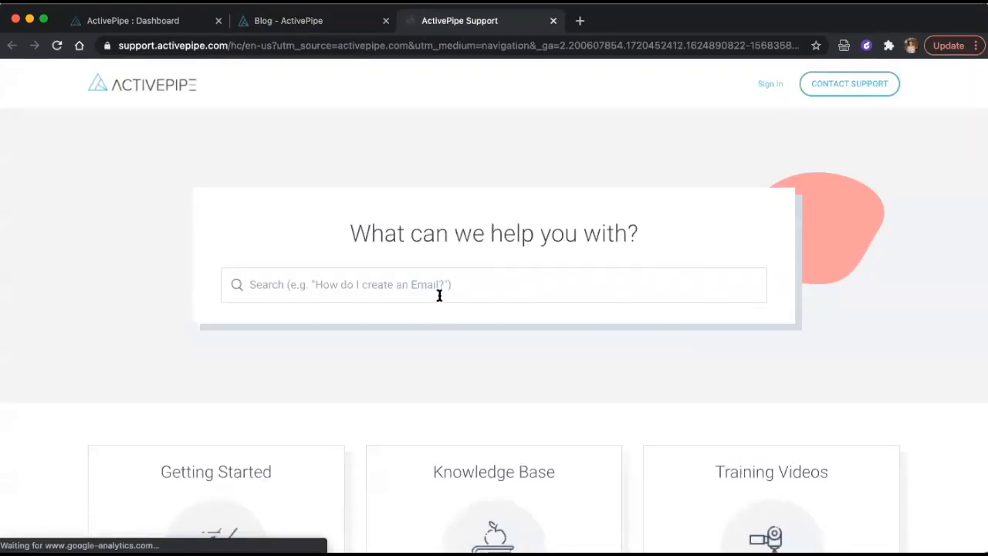
{"action": "left_click", "coordinate": [437, 294]}
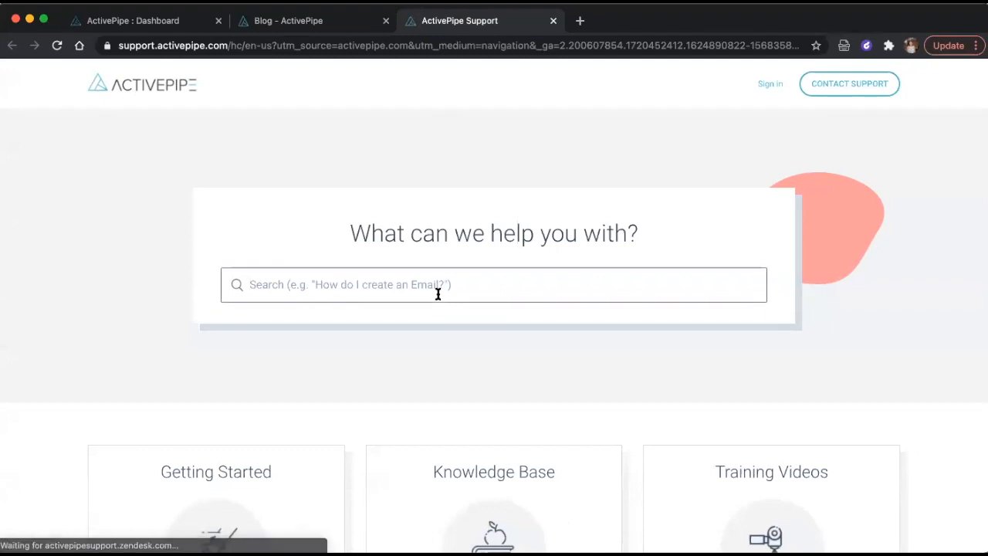
{"action": "type", "text": "create camp"}
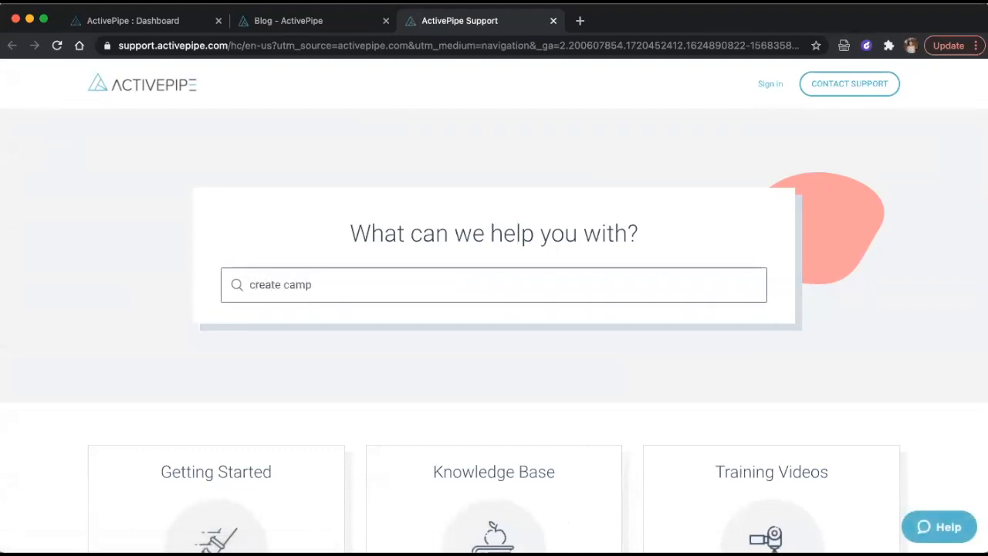
{"action": "type", "text": "aign"}
{"action": "left_click", "coordinate": [393, 357]}
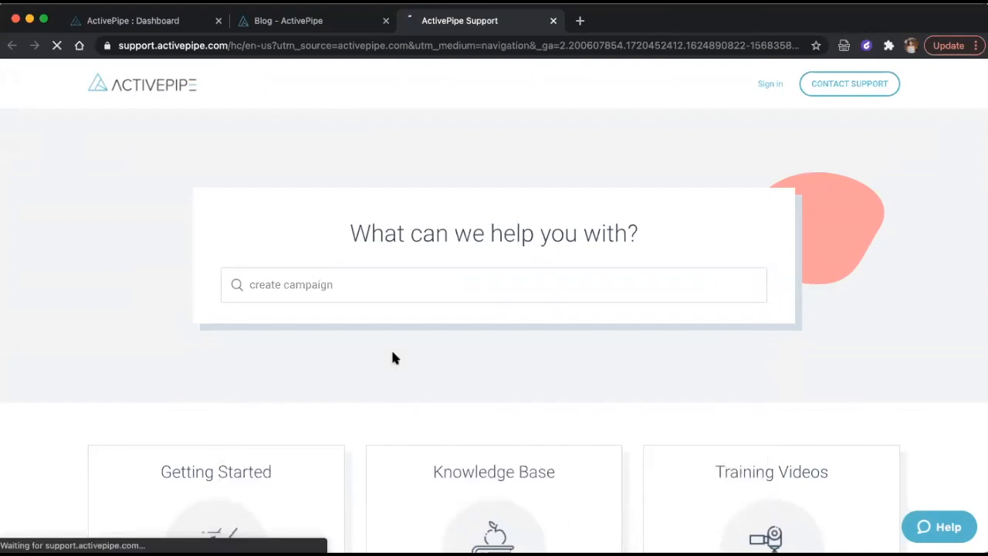
Step: Review the Create a Campaign article, including its tutorial video and written instructions
{"action": "scroll", "coordinate": [420, 297], "scroll_direction": "down", "scroll_amount": 3}
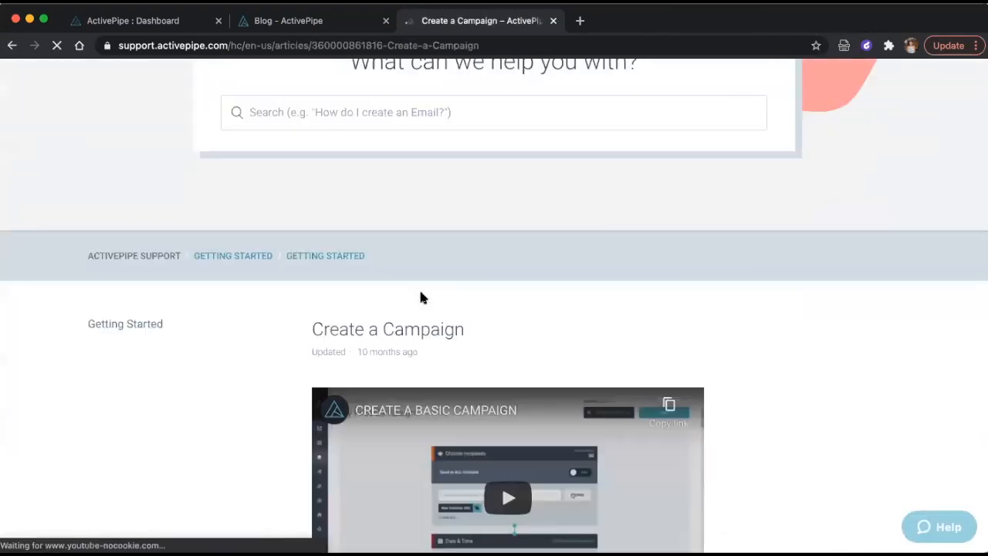
{"action": "scroll", "coordinate": [421, 297], "scroll_direction": "down", "scroll_amount": 5}
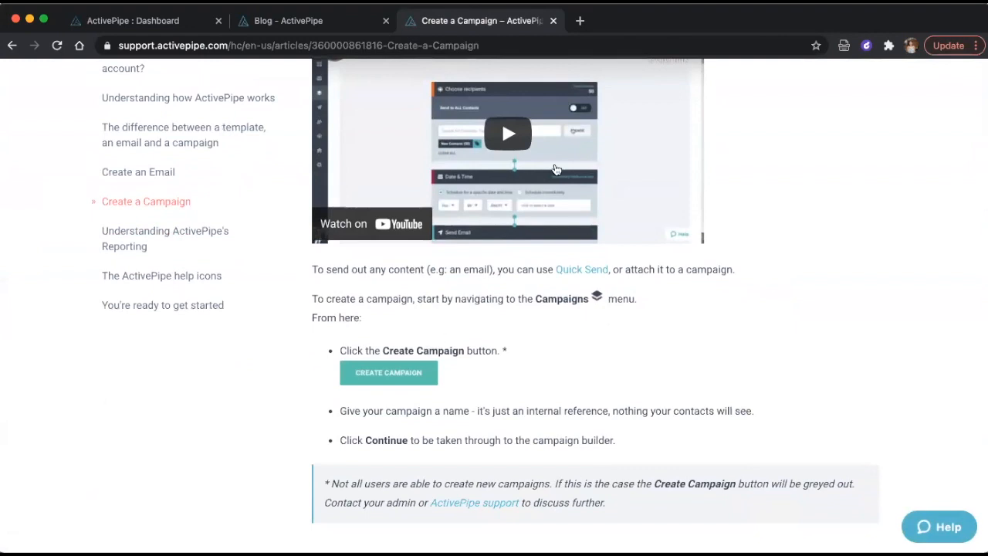
{"action": "scroll", "coordinate": [585, 157], "scroll_direction": "up", "scroll_amount": 3}
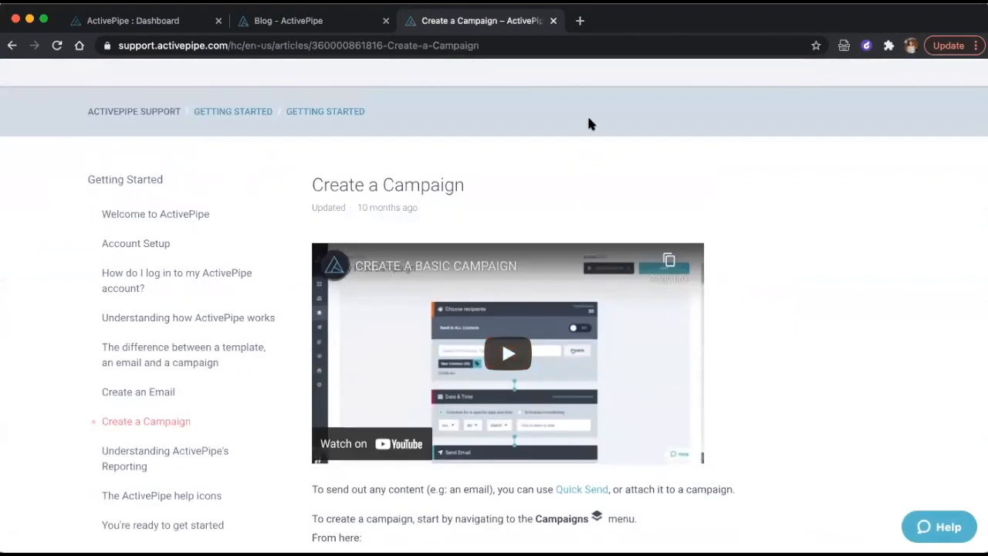
{"action": "scroll", "coordinate": [586, 116], "scroll_direction": "down", "scroll_amount": 2}
{"action": "scroll", "coordinate": [588, 119], "scroll_direction": "up", "scroll_amount": 6}
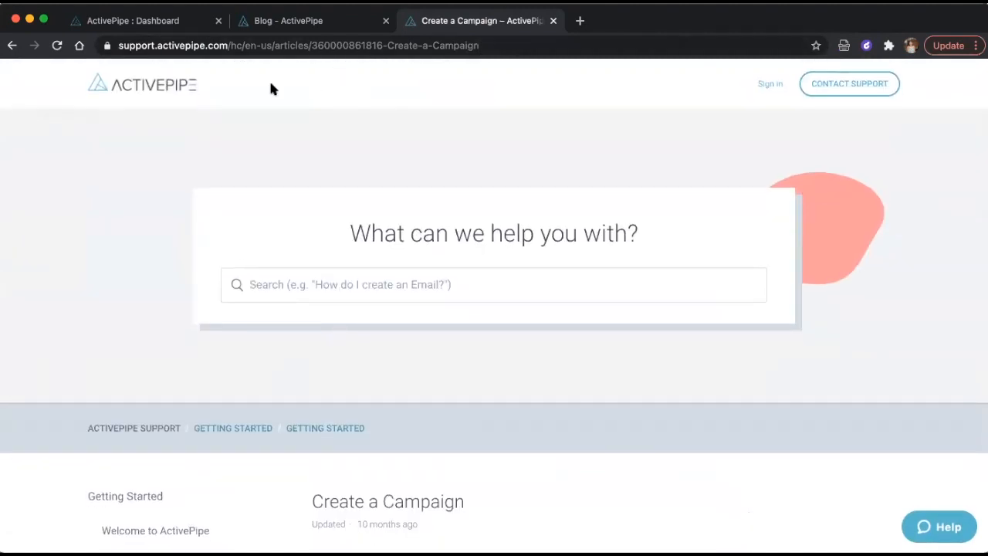
Step: Return to the ActivePipe website, open the Webinars page and filter the webinars by the North America region
{"action": "left_click", "coordinate": [319, 28]}
{"action": "mouse_move", "coordinate": [638, 85]}
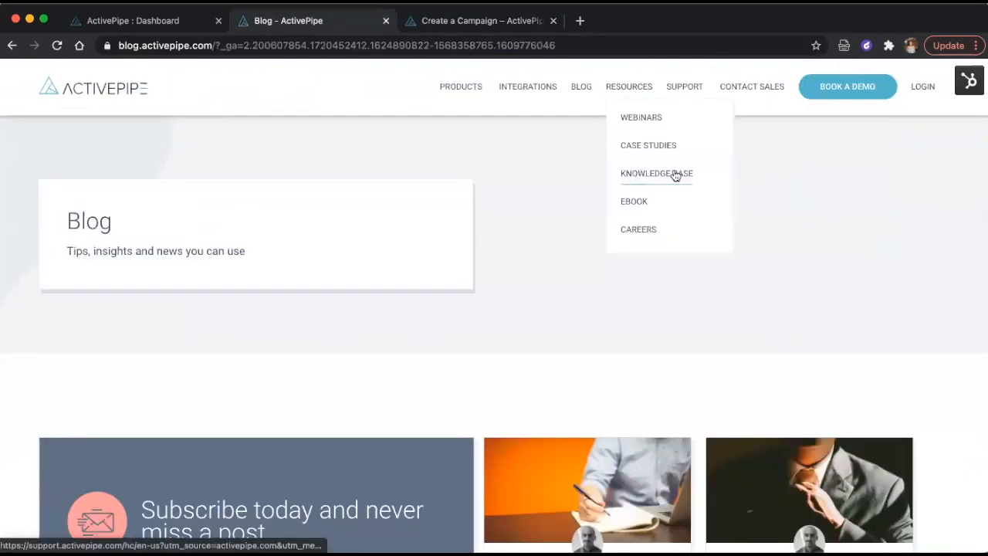
{"action": "left_click", "coordinate": [644, 117]}
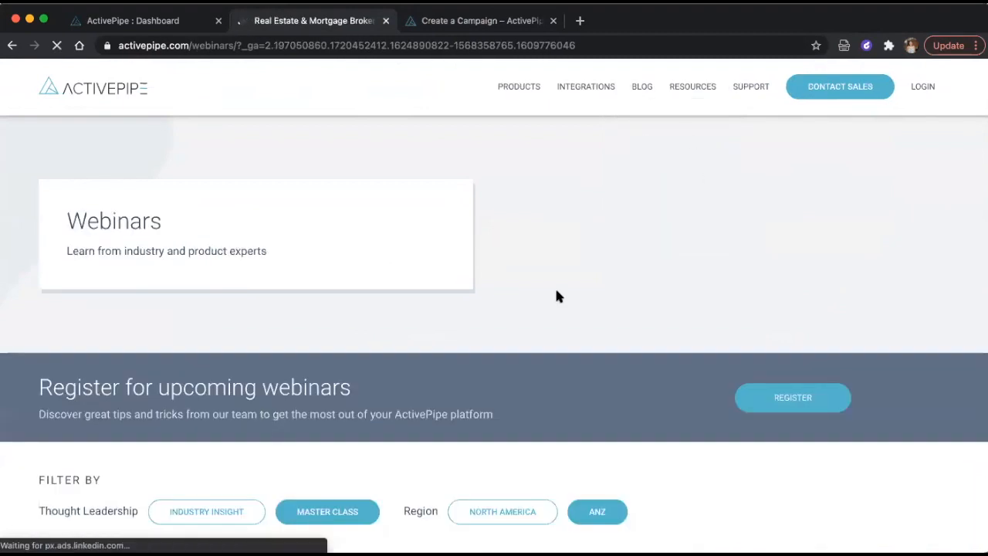
{"action": "scroll", "coordinate": [556, 291], "scroll_direction": "down", "scroll_amount": 1}
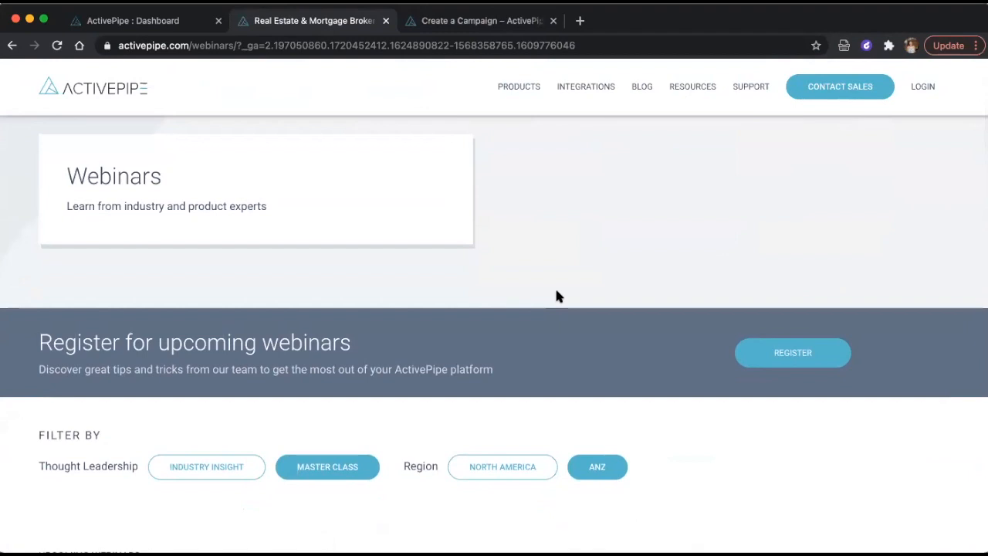
{"action": "scroll", "coordinate": [556, 293], "scroll_direction": "down", "scroll_amount": 3}
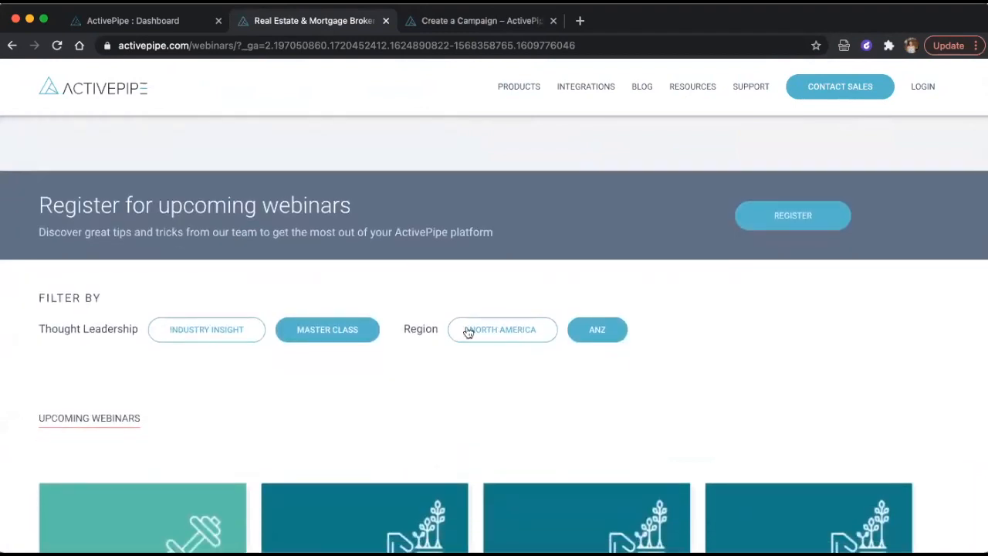
{"action": "left_click", "coordinate": [491, 338]}
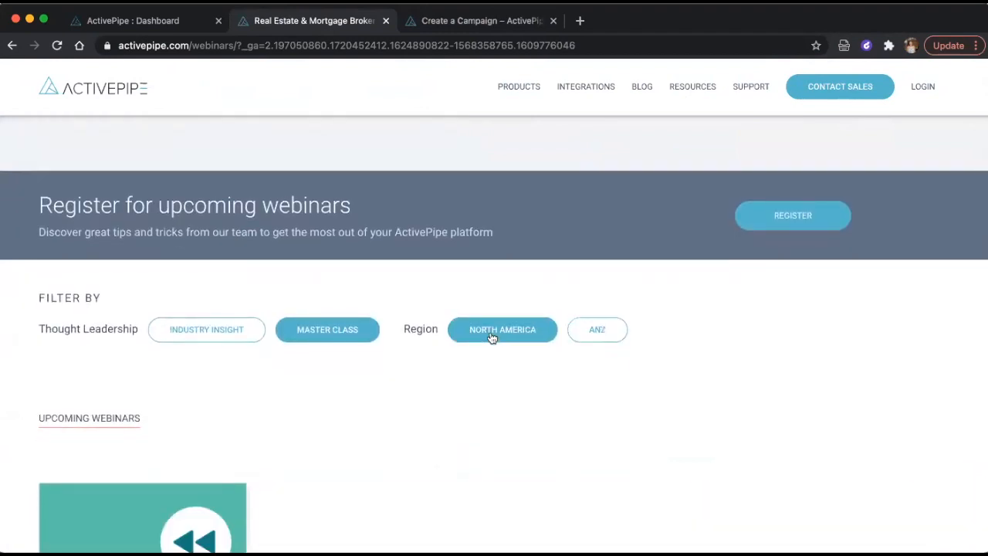
Step: Look through the past and upcoming webinars for the chosen region
{"action": "scroll", "coordinate": [491, 397], "scroll_direction": "down", "scroll_amount": 9}
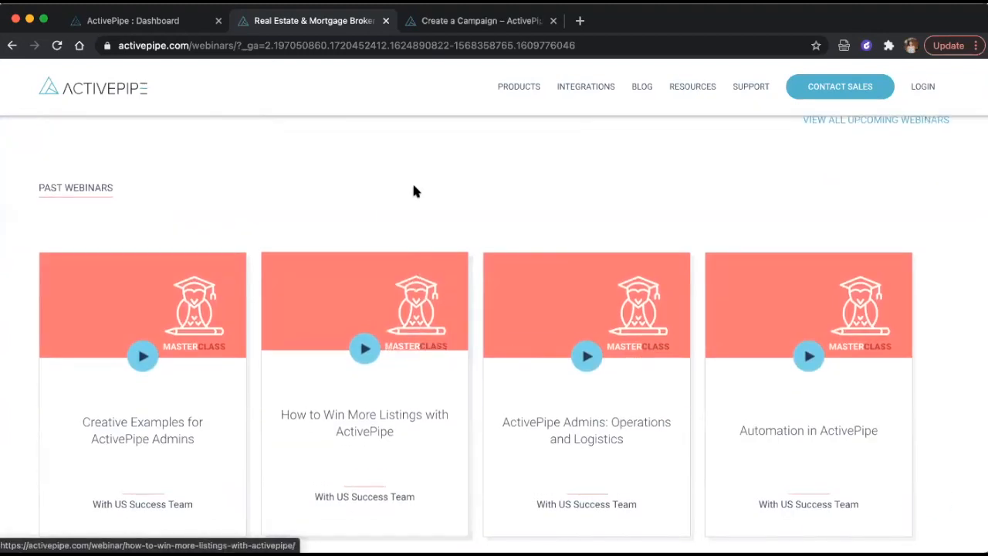
{"action": "scroll", "coordinate": [413, 191], "scroll_direction": "up", "scroll_amount": 3}
{"action": "scroll", "coordinate": [300, 211], "scroll_direction": "up", "scroll_amount": 2}
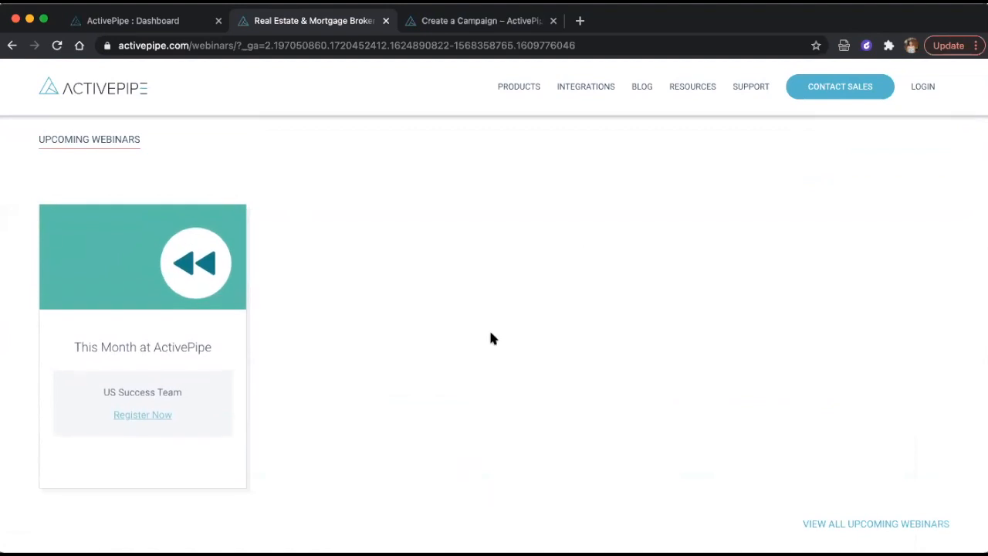
Step: Go back to the ActivePipe demo account, open the "Schedule a Tour!" email from Emails and bring up its Quick Send options
{"action": "left_click", "coordinate": [171, 22]}
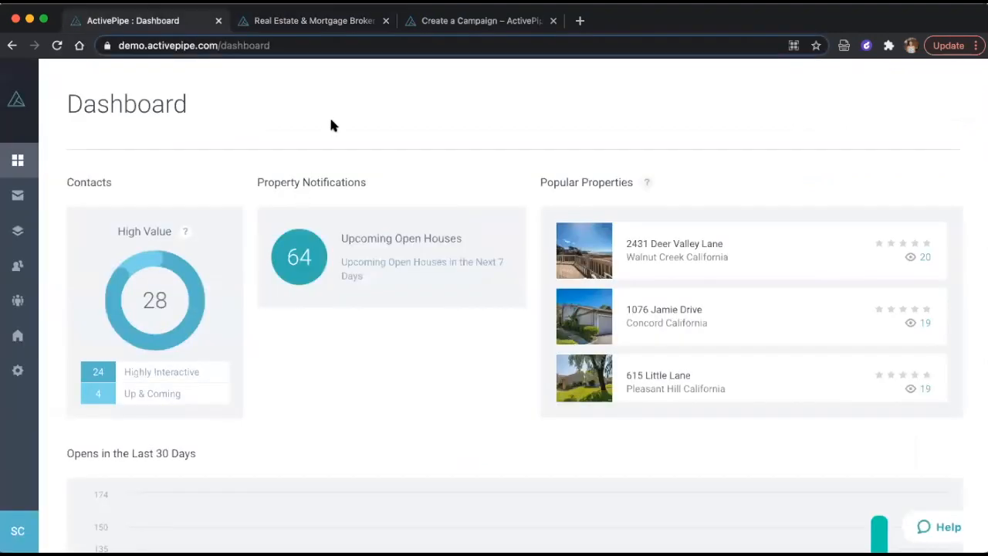
{"action": "mouse_move", "coordinate": [40, 194]}
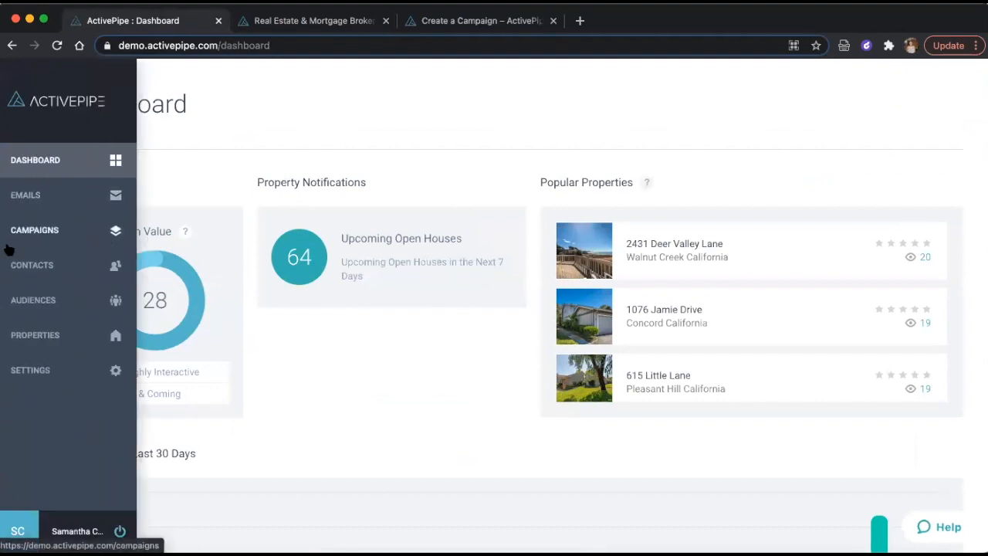
{"action": "left_click", "coordinate": [42, 202]}
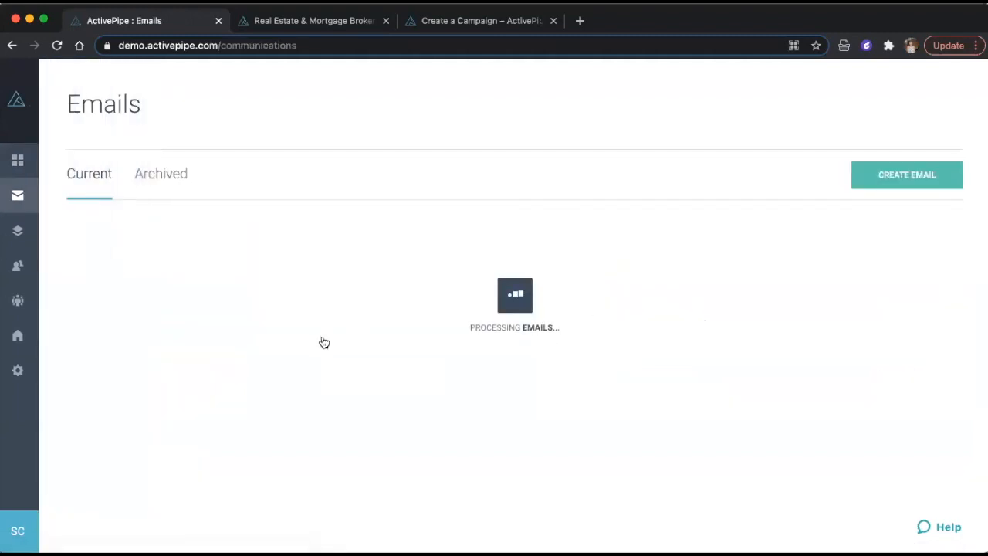
{"action": "left_click", "coordinate": [300, 393]}
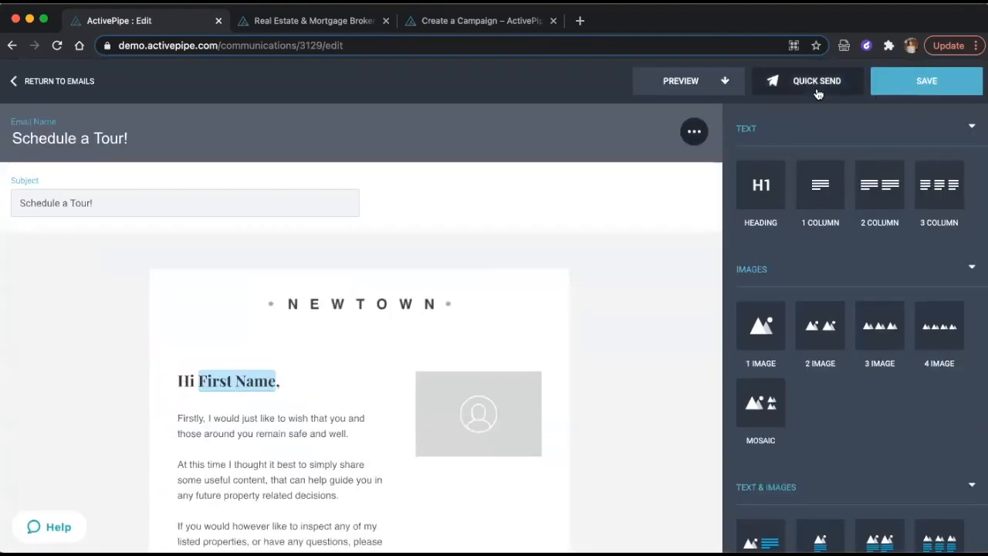
{"action": "left_click", "coordinate": [816, 91]}
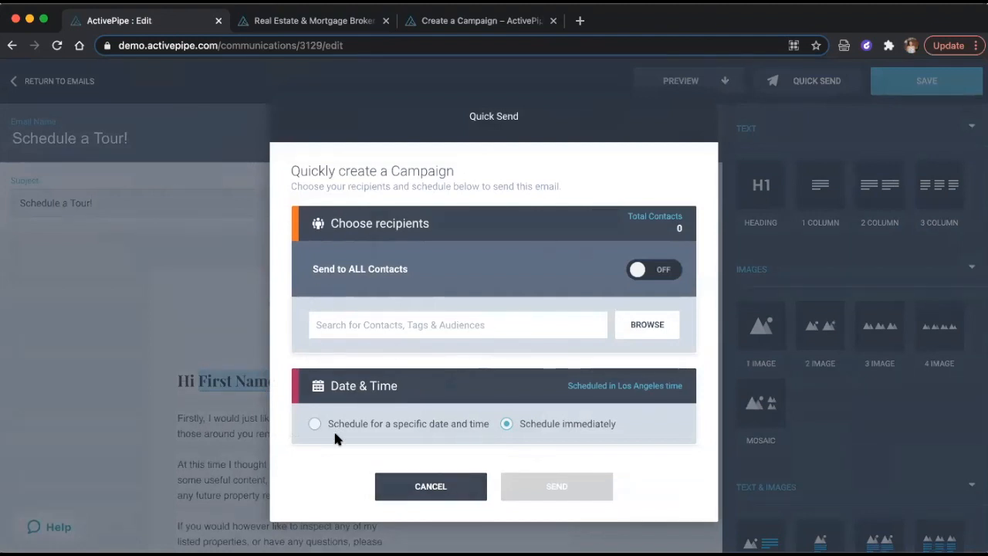
Step: View the specific date and time scheduling options in Quick Send, cancel it and return to the Emails list
{"action": "left_click", "coordinate": [366, 425]}
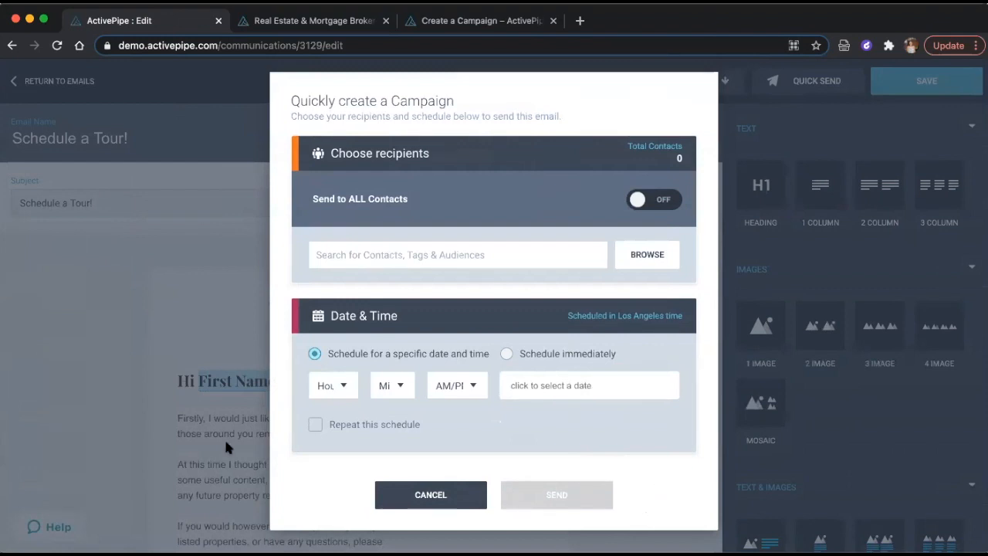
{"action": "left_click", "coordinate": [414, 500]}
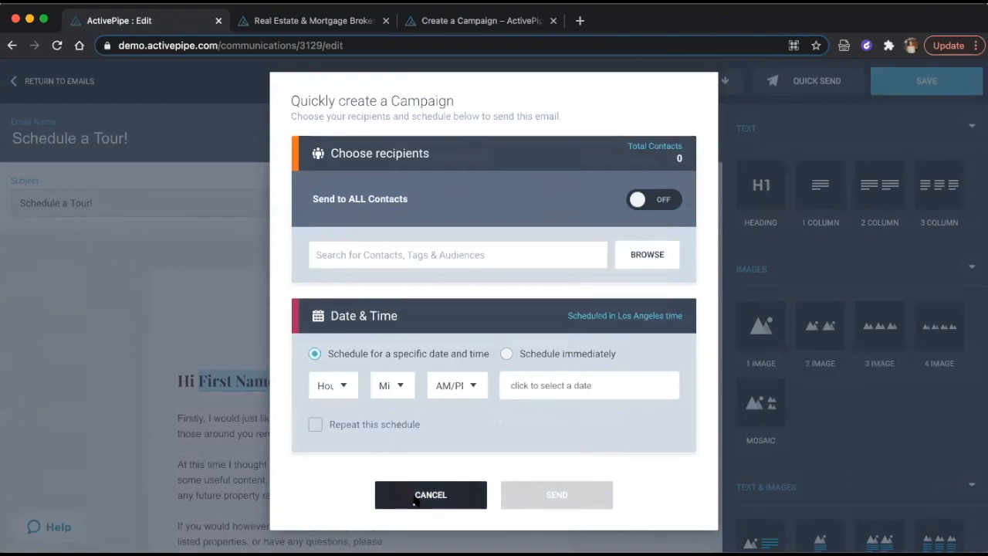
{"action": "left_click", "coordinate": [71, 83]}
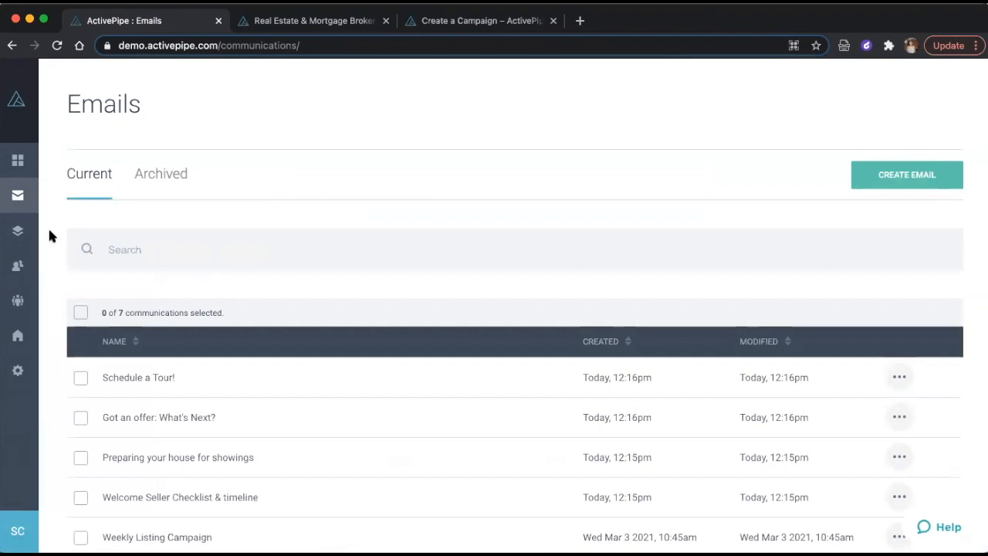
Step: Go to Campaigns and create a new campaign named "Listing Campaign"
{"action": "mouse_move", "coordinate": [23, 241]}
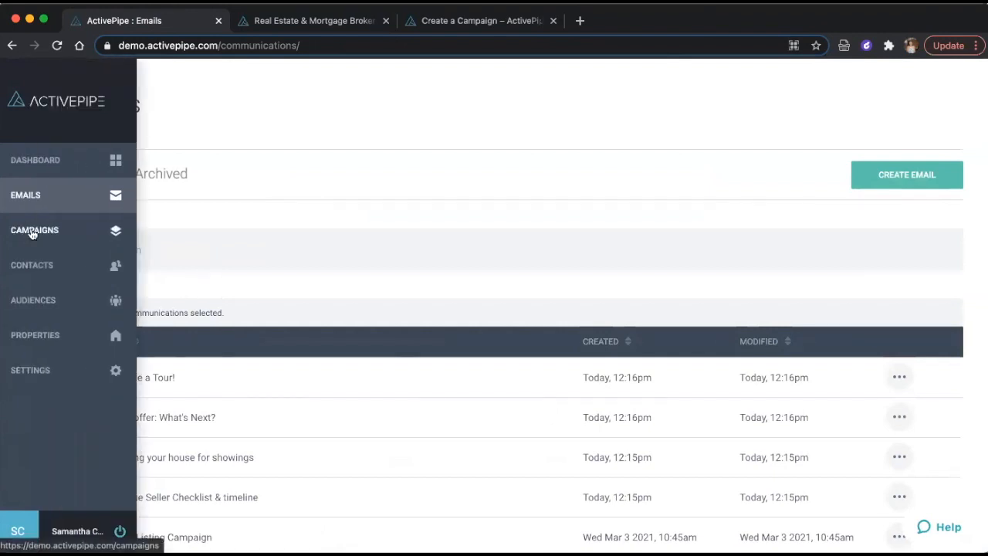
{"action": "left_click", "coordinate": [34, 232]}
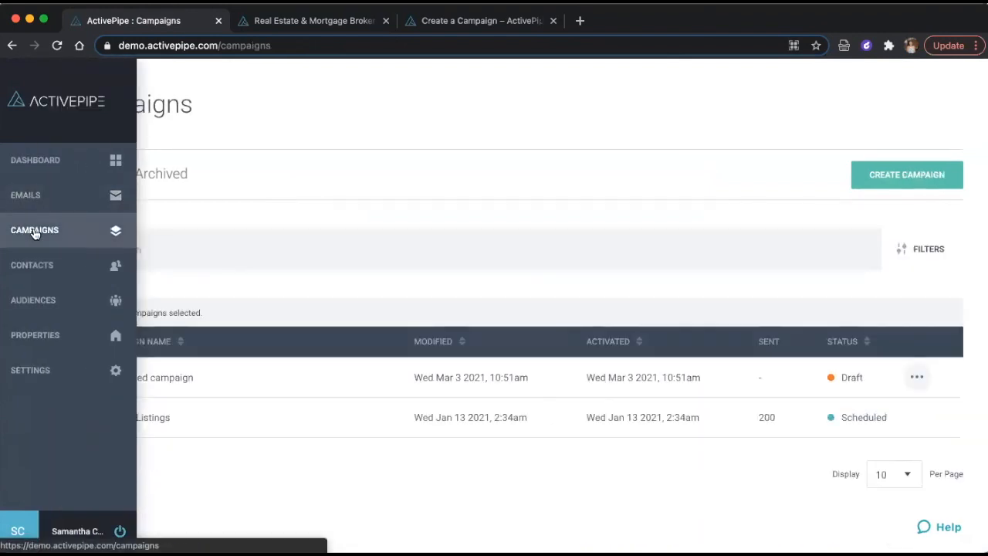
{"action": "left_click", "coordinate": [926, 174]}
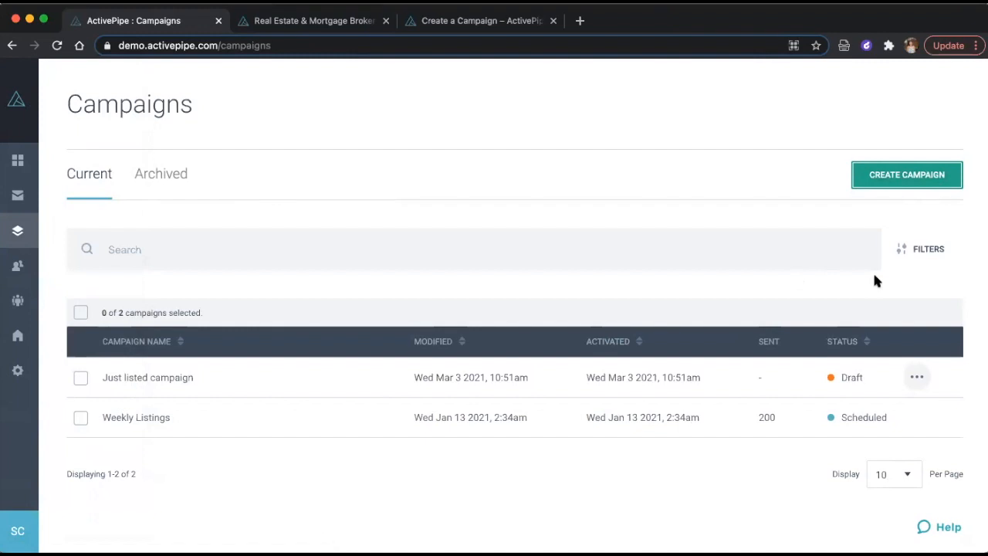
{"action": "mouse_move", "coordinate": [18, 195]}
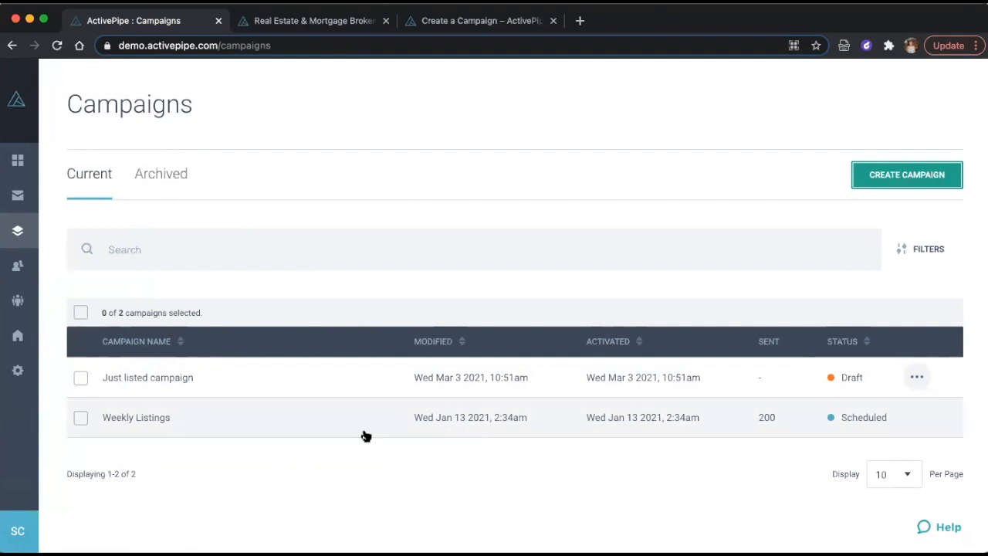
{"action": "left_click", "coordinate": [915, 179]}
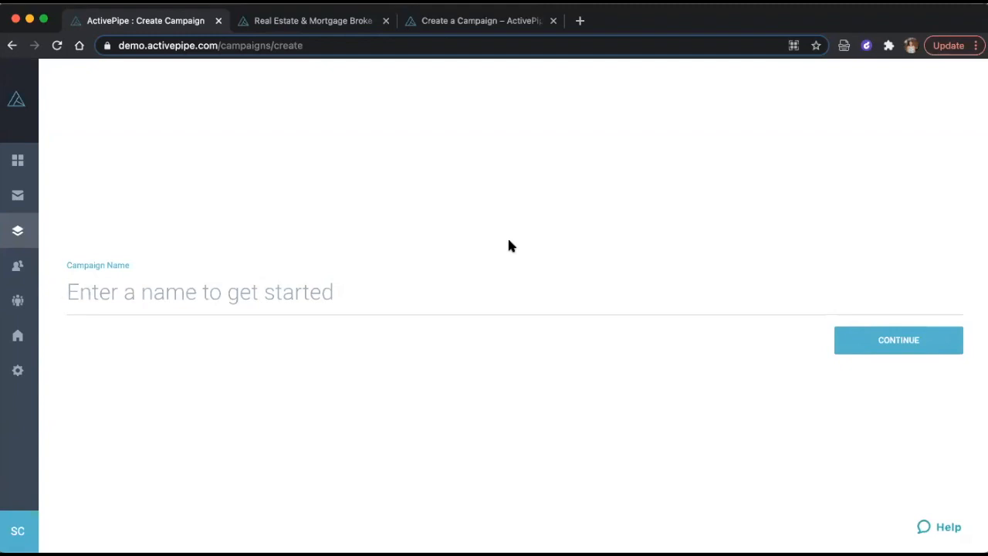
{"action": "type", "text": "Li"}
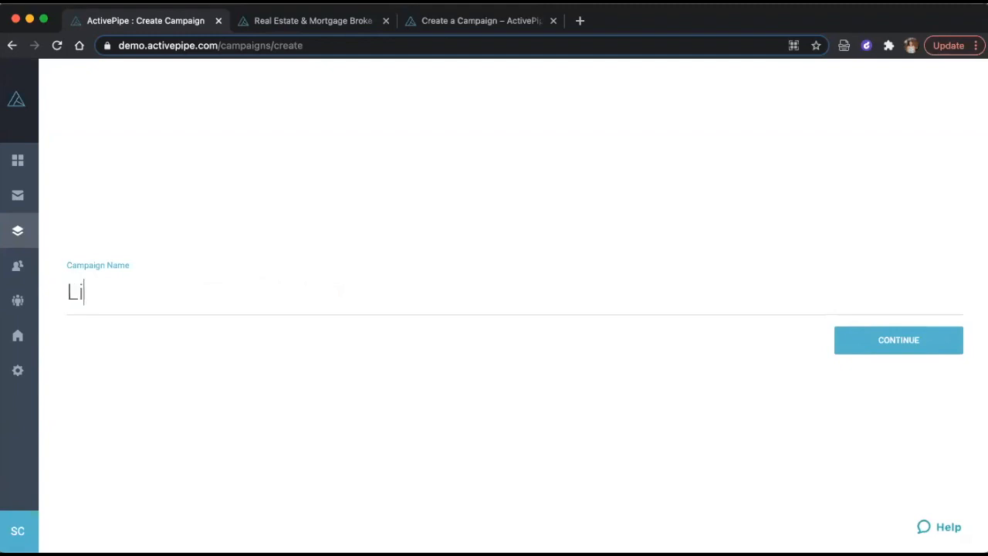
{"action": "type", "text": "sting Camp"}
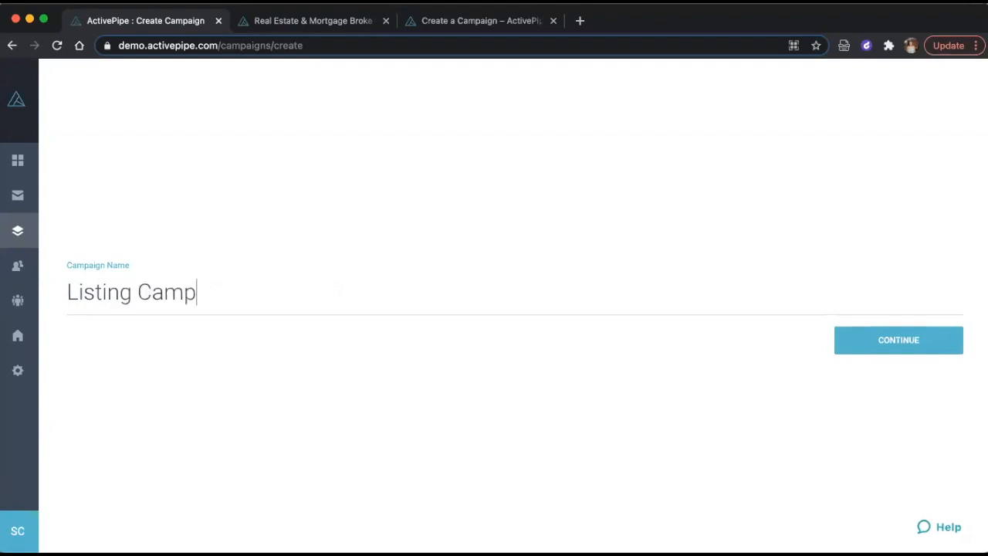
{"action": "type", "text": "aign"}
{"action": "left_click", "coordinate": [925, 344]}
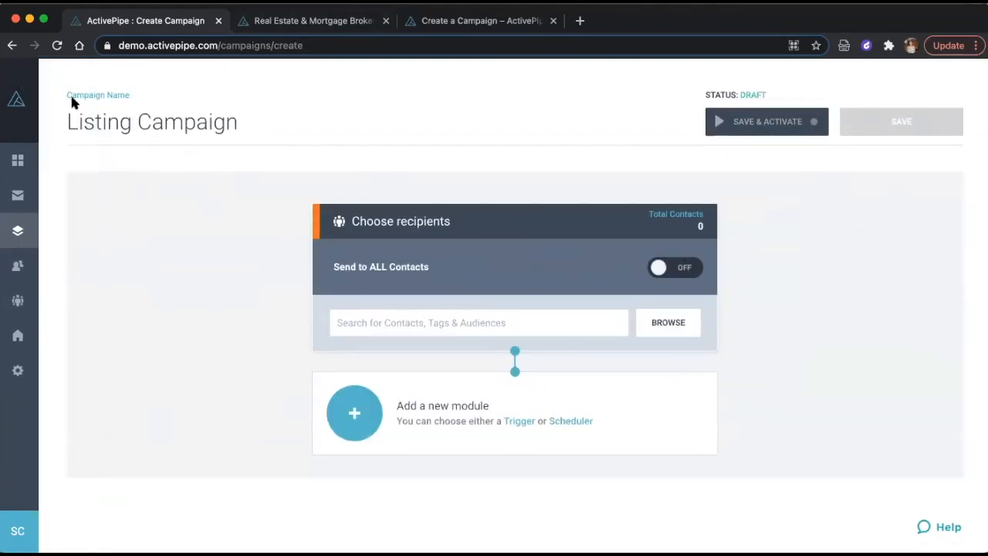
Step: Search the campaign's recipients for "buyer" and try switching Send to ALL Contacts on and back off
{"action": "left_click", "coordinate": [242, 128]}
{"action": "scroll", "coordinate": [178, 287], "scroll_direction": "down", "scroll_amount": 1}
{"action": "left_click", "coordinate": [532, 324]}
{"action": "type", "text": "buyer"}
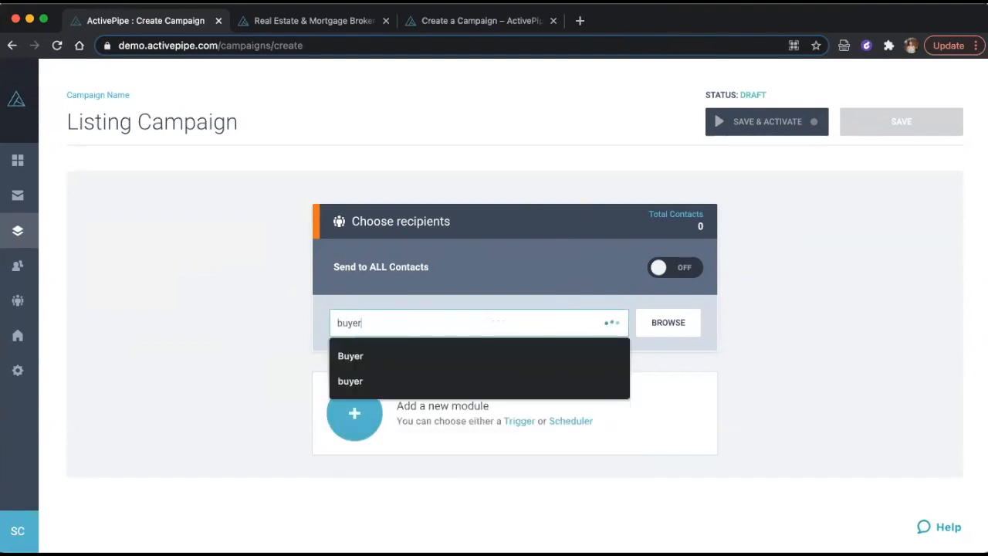
{"action": "type", "text": "s"}
{"action": "key", "text": "BackSpace"}
{"action": "left_click", "coordinate": [663, 267]}
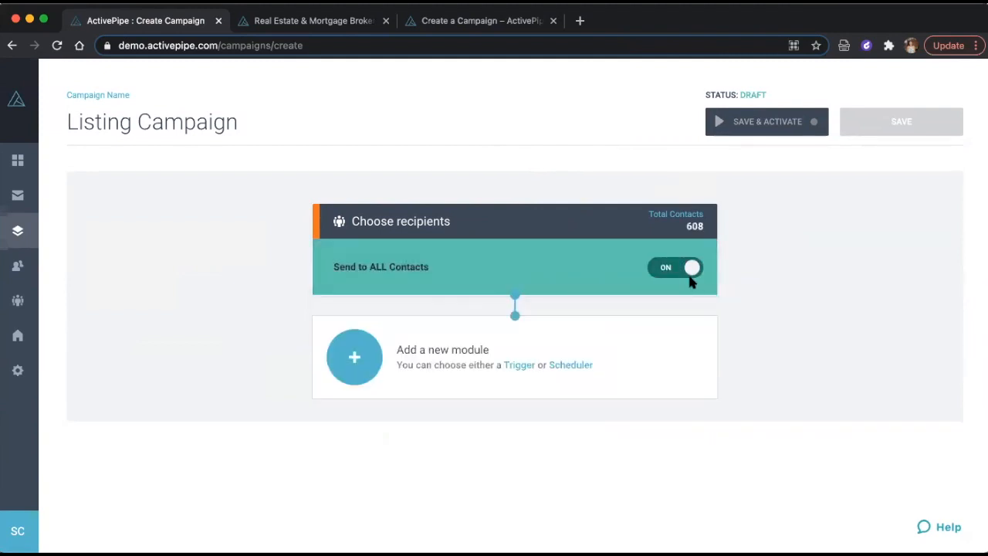
{"action": "left_click", "coordinate": [687, 270]}
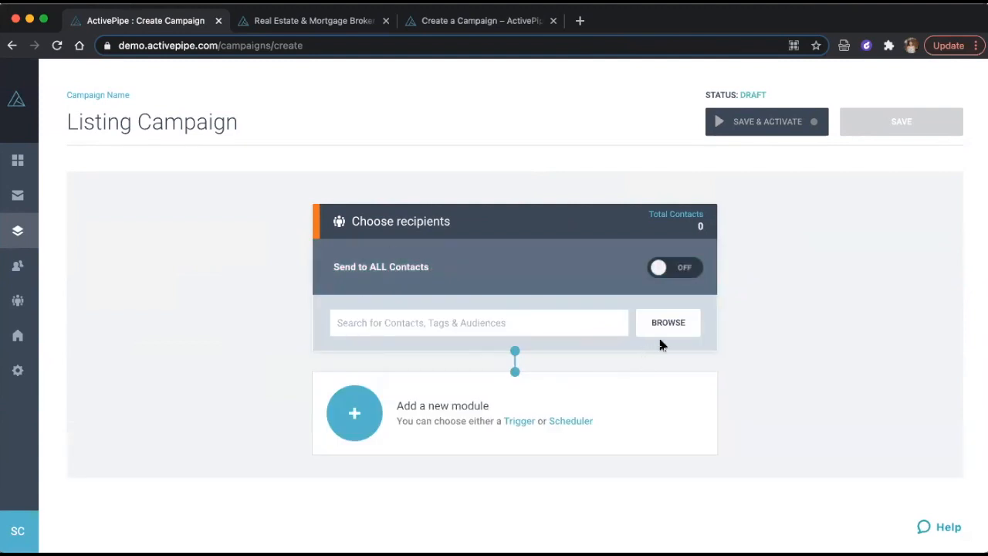
Step: Add a Date & Time scheduler module below the campaign's recipients
{"action": "left_click", "coordinate": [355, 415]}
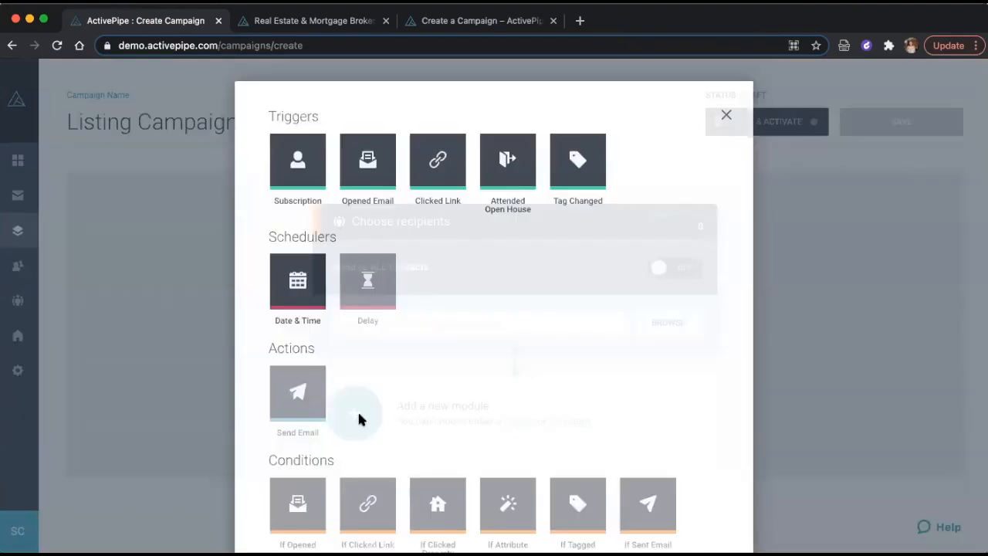
{"action": "scroll", "coordinate": [423, 374], "scroll_direction": "down", "scroll_amount": 1}
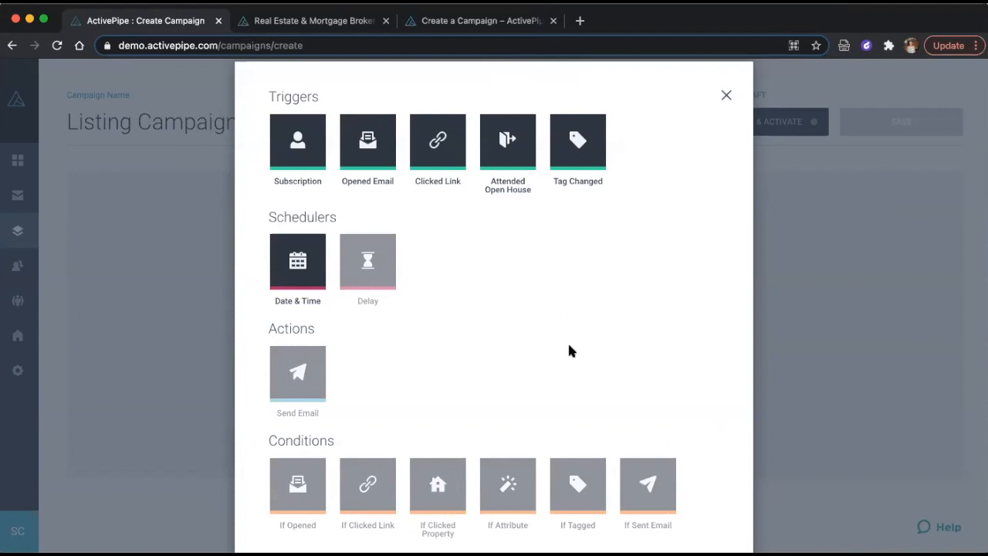
{"action": "left_click", "coordinate": [296, 267]}
{"action": "scroll", "coordinate": [430, 305], "scroll_direction": "down", "scroll_amount": 2}
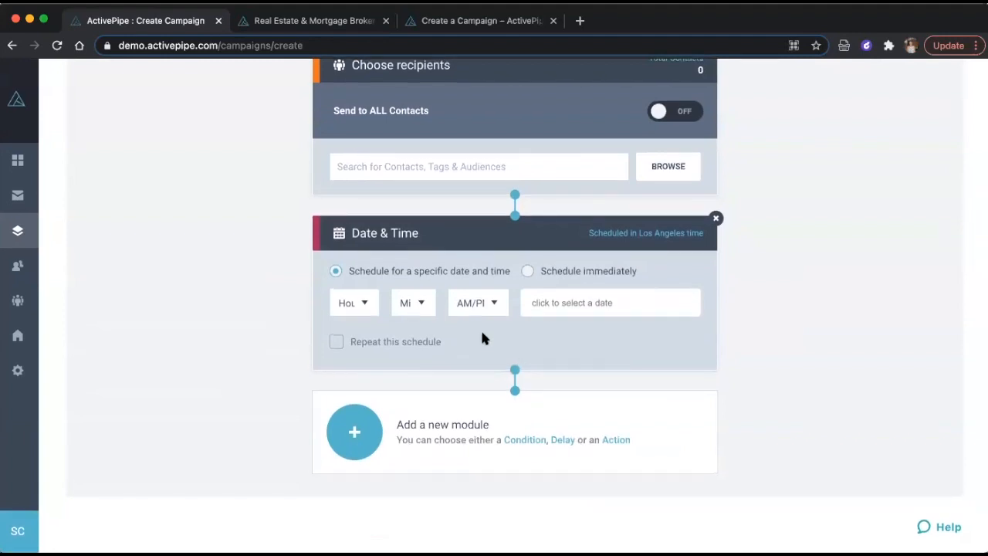
Step: Schedule the campaign for 07:00 AM on Thursday, July 8th 2021
{"action": "left_click", "coordinate": [351, 302]}
{"action": "left_click", "coordinate": [346, 415]}
{"action": "left_click", "coordinate": [413, 302]}
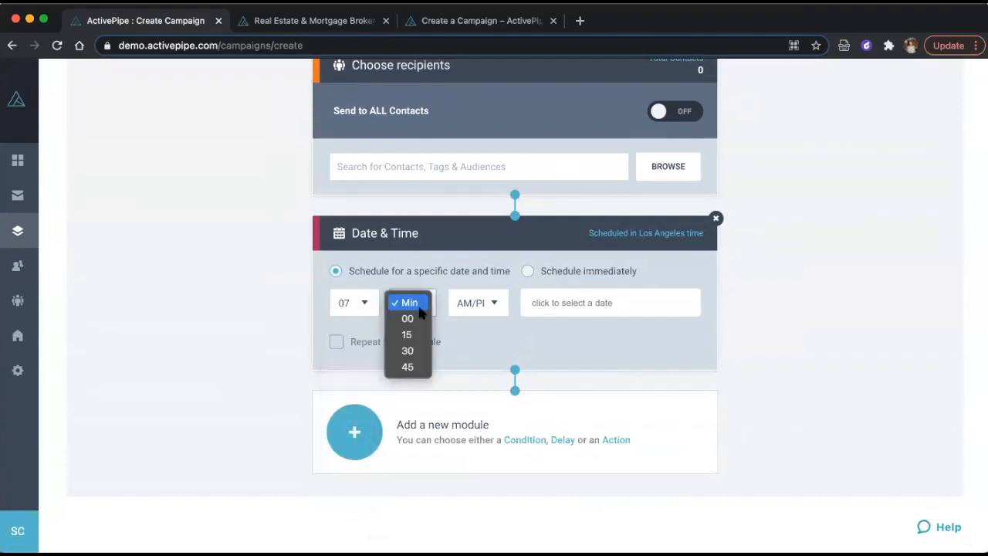
{"action": "left_click", "coordinate": [488, 306]}
{"action": "left_click", "coordinate": [489, 306]}
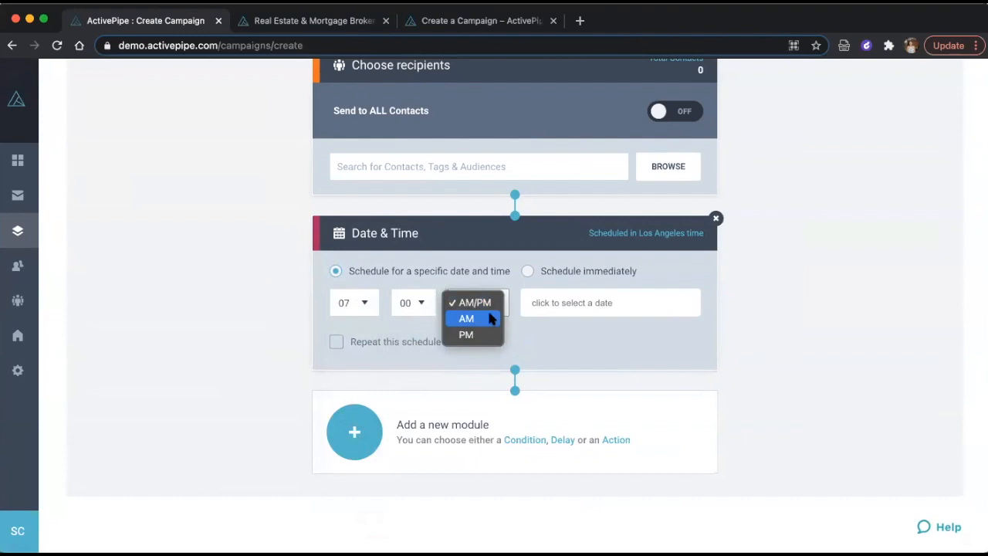
{"action": "left_click", "coordinate": [488, 315]}
{"action": "left_click", "coordinate": [593, 302]}
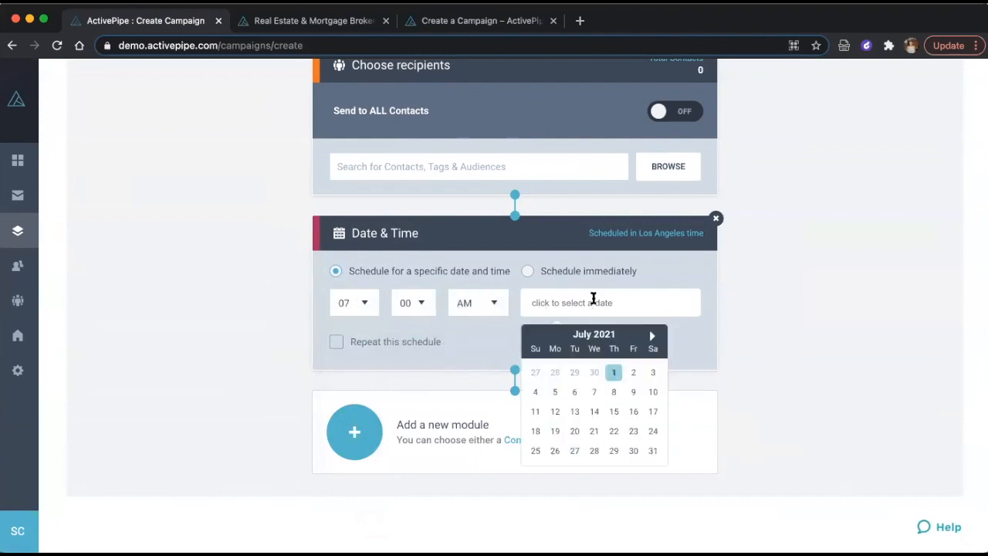
{"action": "left_click", "coordinate": [614, 392]}
Step: Make the campaign schedule repeat every week
{"action": "left_click", "coordinate": [338, 342]}
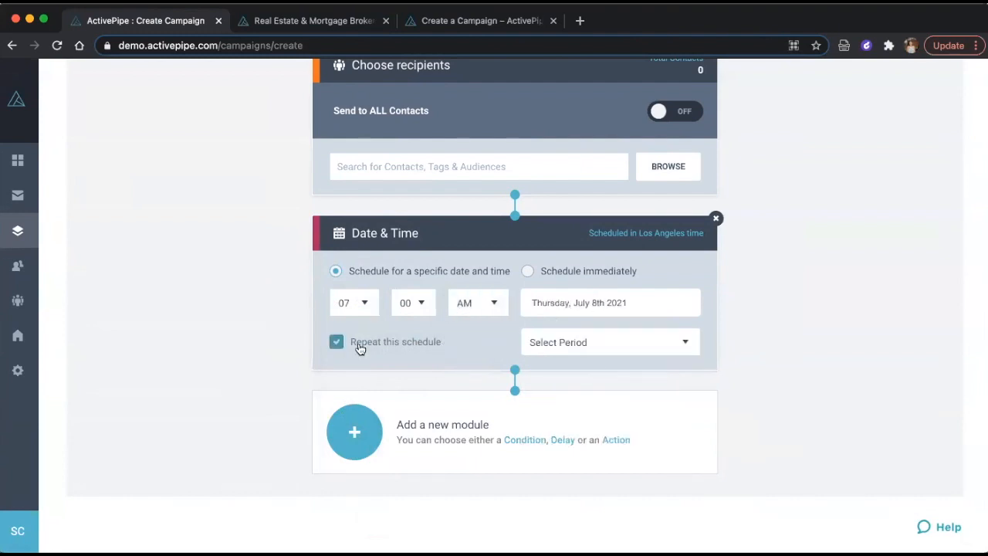
{"action": "left_click", "coordinate": [631, 342]}
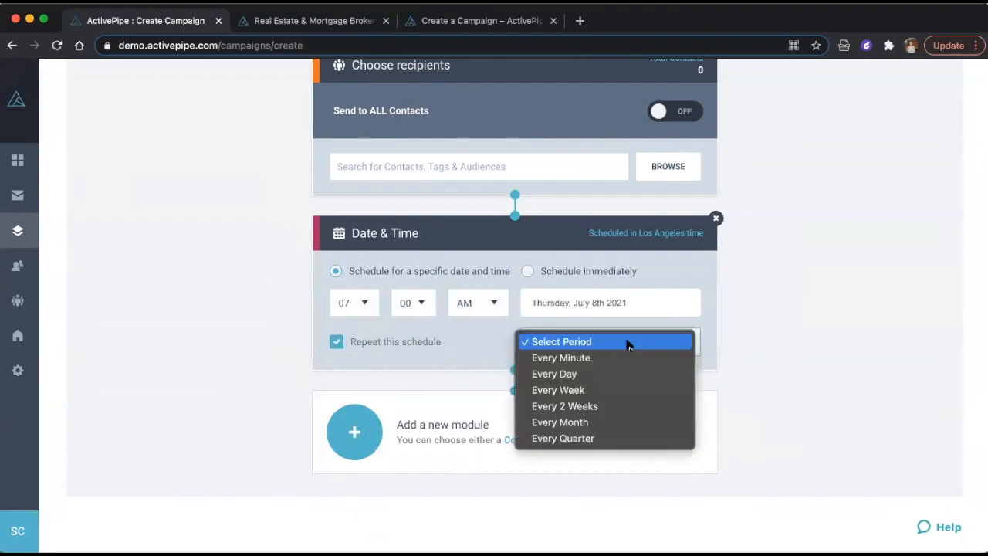
{"action": "left_click", "coordinate": [622, 387]}
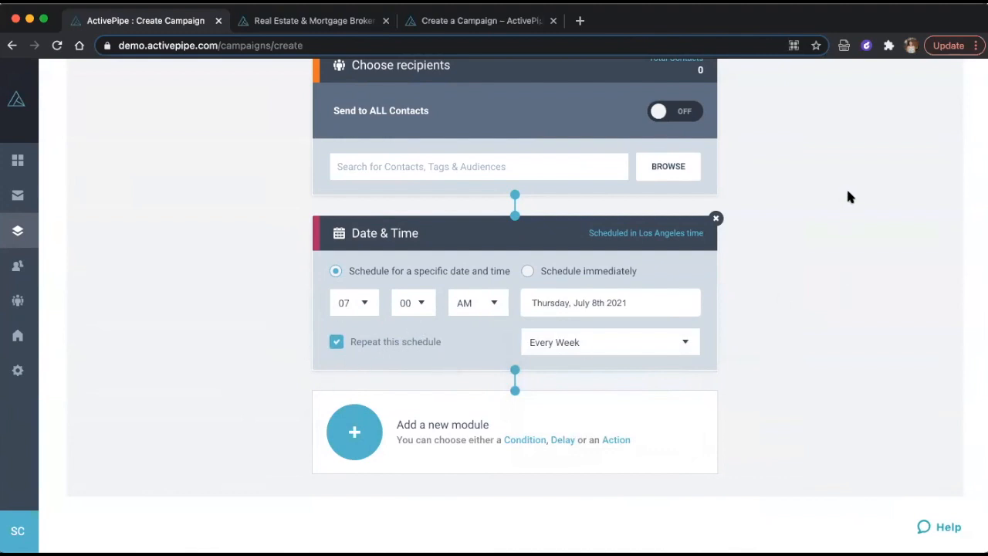
Step: Look through the triggers, schedulers, actions and conditions offered as the next module, and close the list without adding one
{"action": "left_click", "coordinate": [352, 429]}
{"action": "scroll", "coordinate": [492, 359], "scroll_direction": "down", "scroll_amount": 2}
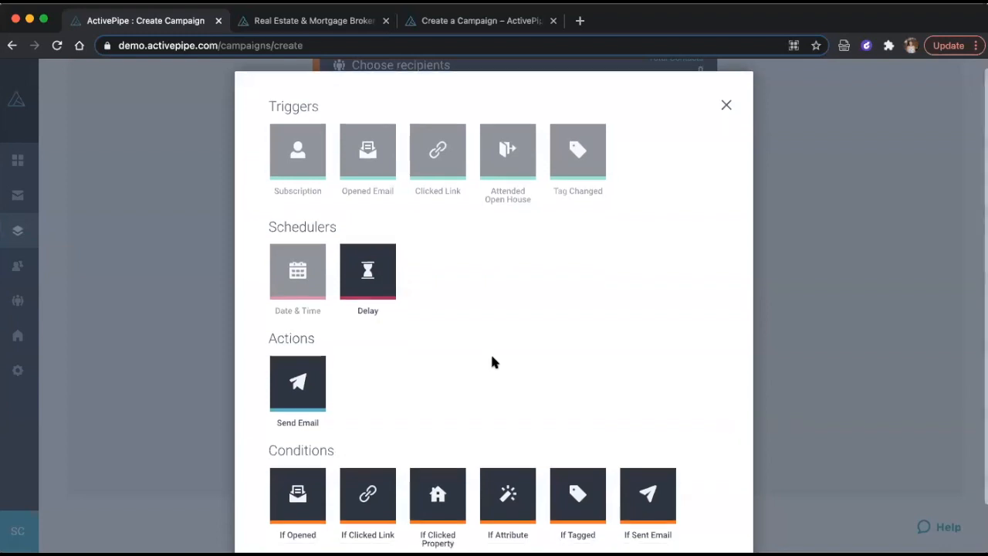
{"action": "scroll", "coordinate": [493, 359], "scroll_direction": "up", "scroll_amount": 2}
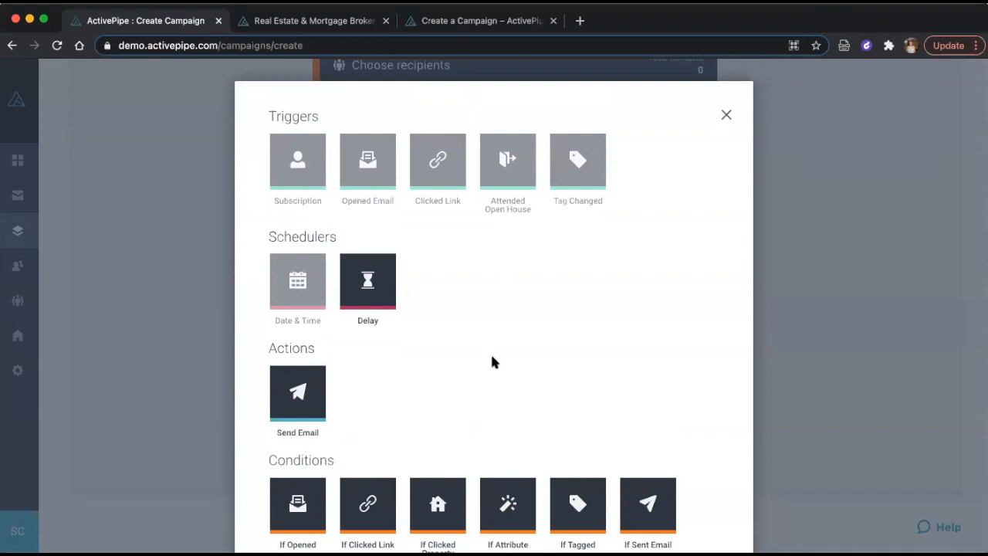
{"action": "scroll", "coordinate": [494, 362], "scroll_direction": "down", "scroll_amount": 2}
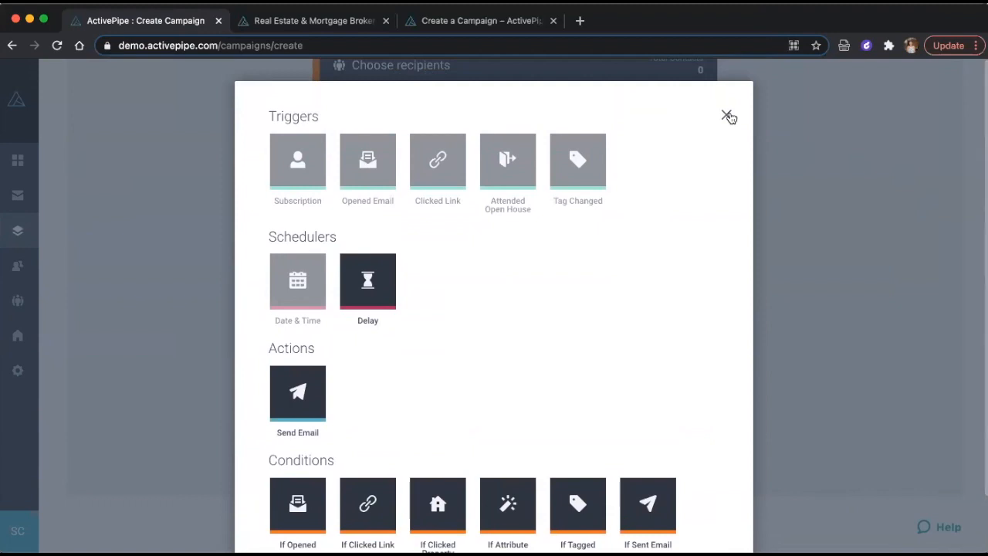
{"action": "left_click", "coordinate": [730, 114]}
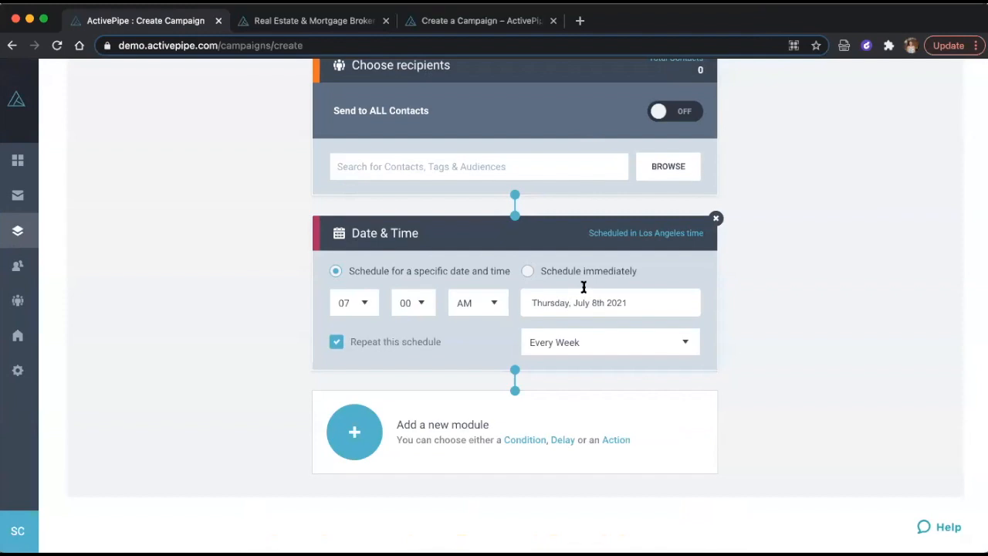
Step: Add a Send Email action module after the Date & Time scheduler
{"action": "left_click", "coordinate": [355, 432]}
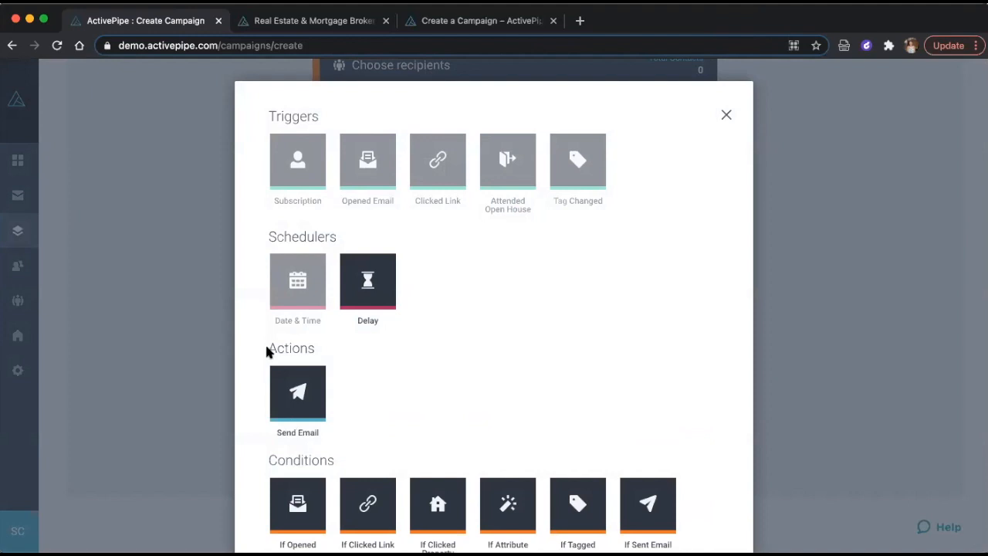
{"action": "left_click", "coordinate": [300, 397]}
{"action": "scroll", "coordinate": [555, 340], "scroll_direction": "up", "scroll_amount": 1}
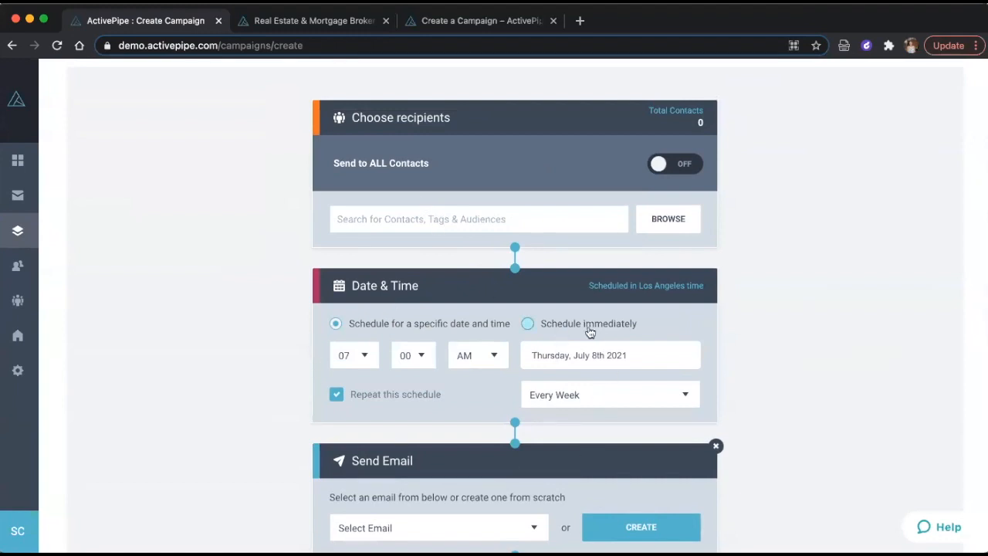
{"action": "scroll", "coordinate": [540, 339], "scroll_direction": "down", "scroll_amount": 3}
Step: Try Weekly Listing Campaign as the email to send, and reset the choice to Select Email
{"action": "left_click", "coordinate": [413, 344]}
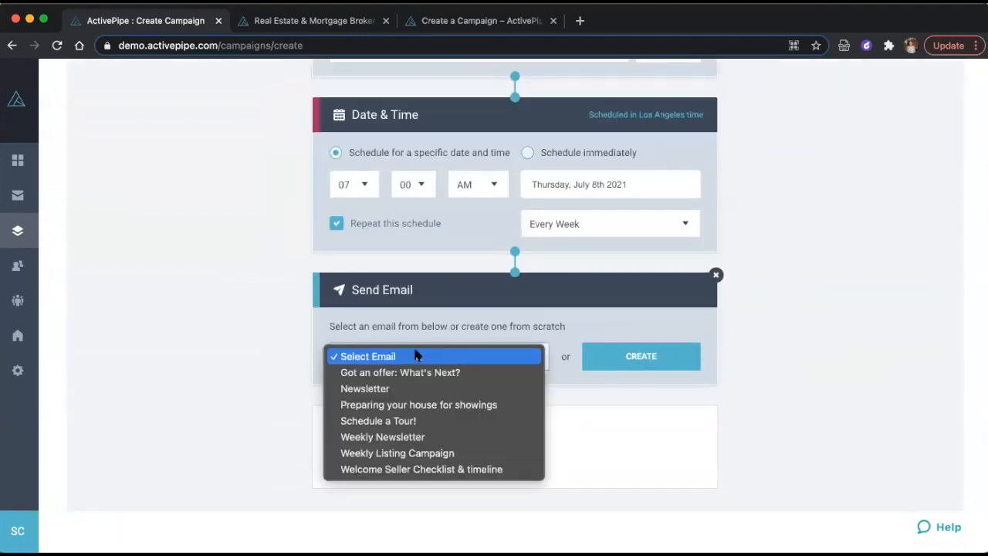
{"action": "left_click", "coordinate": [426, 455]}
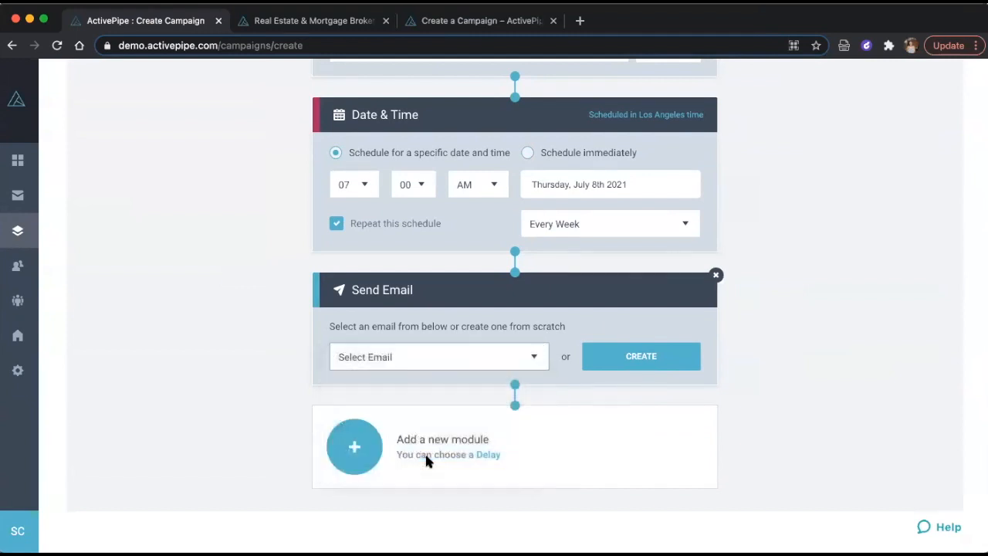
{"action": "left_click", "coordinate": [402, 354]}
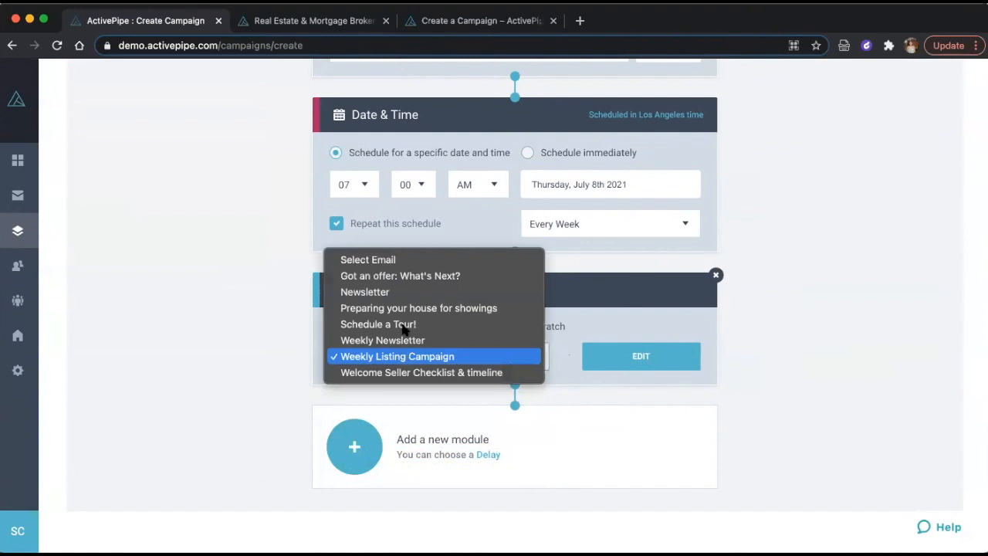
{"action": "left_click", "coordinate": [414, 257]}
Step: Start creating a new email for the campaign from Newtown Template AU, and return to the campaign without naming it
{"action": "left_click", "coordinate": [648, 355]}
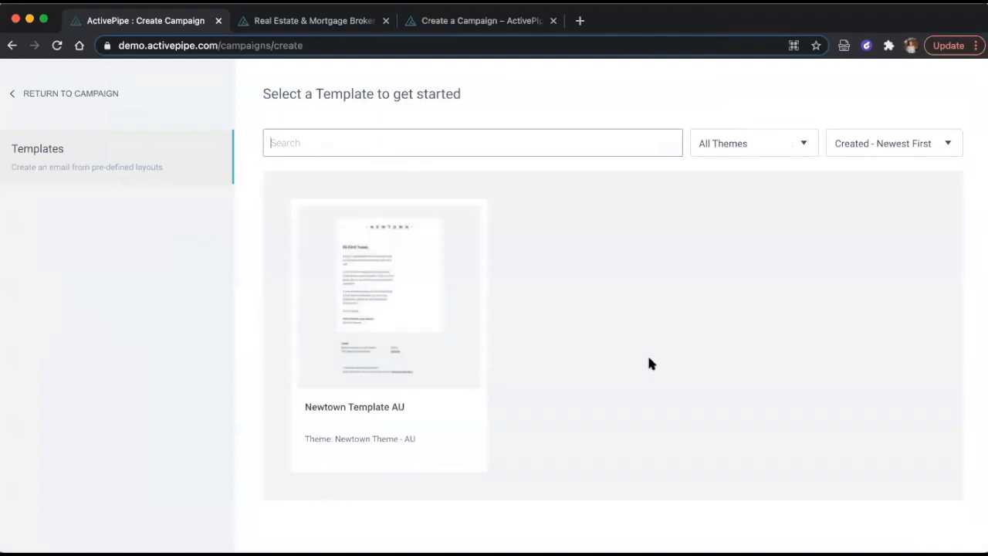
{"action": "left_click", "coordinate": [401, 272]}
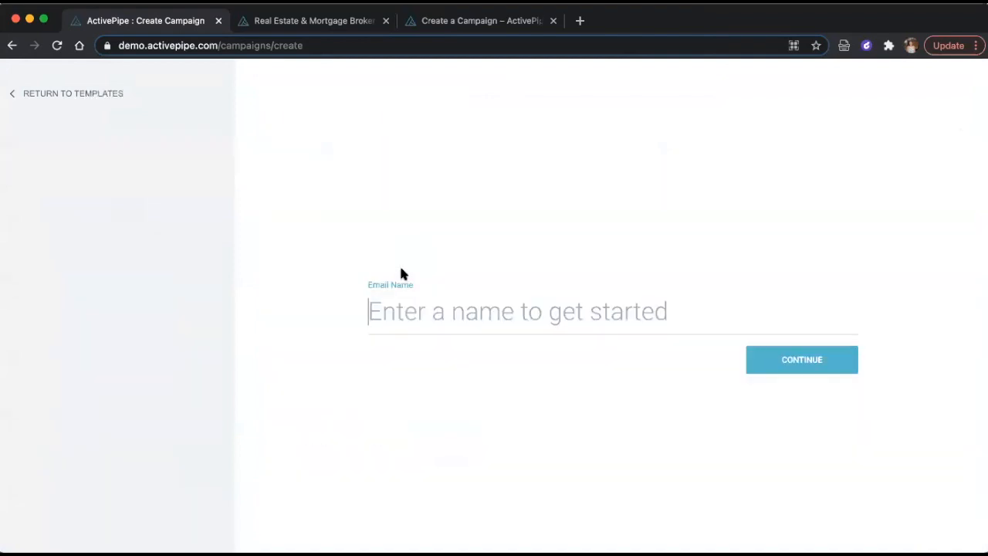
{"action": "left_click", "coordinate": [91, 94]}
{"action": "left_click", "coordinate": [90, 94]}
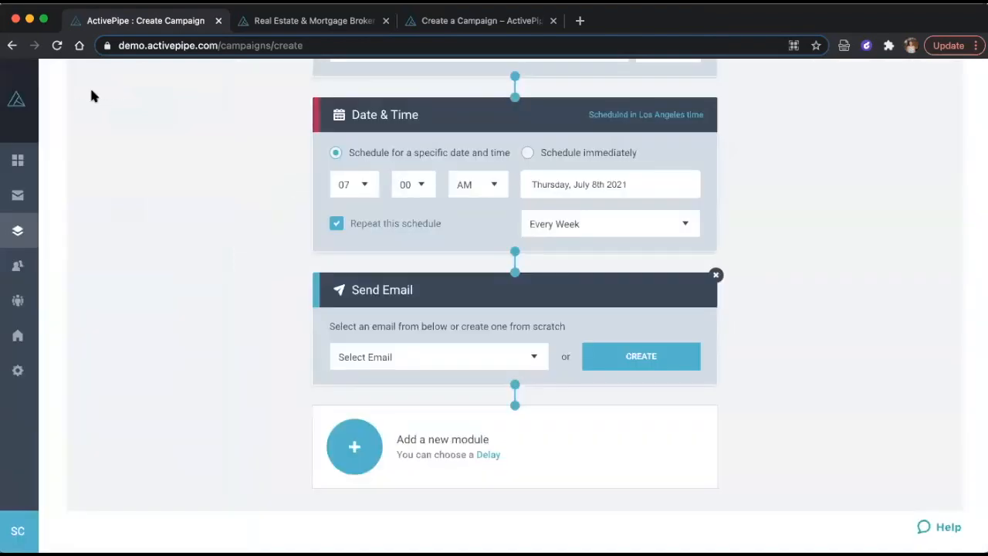
Step: Choose Weekly Listing Campaign as the email to send in the Send Email action, and review the campaign's modules
{"action": "left_click", "coordinate": [415, 352]}
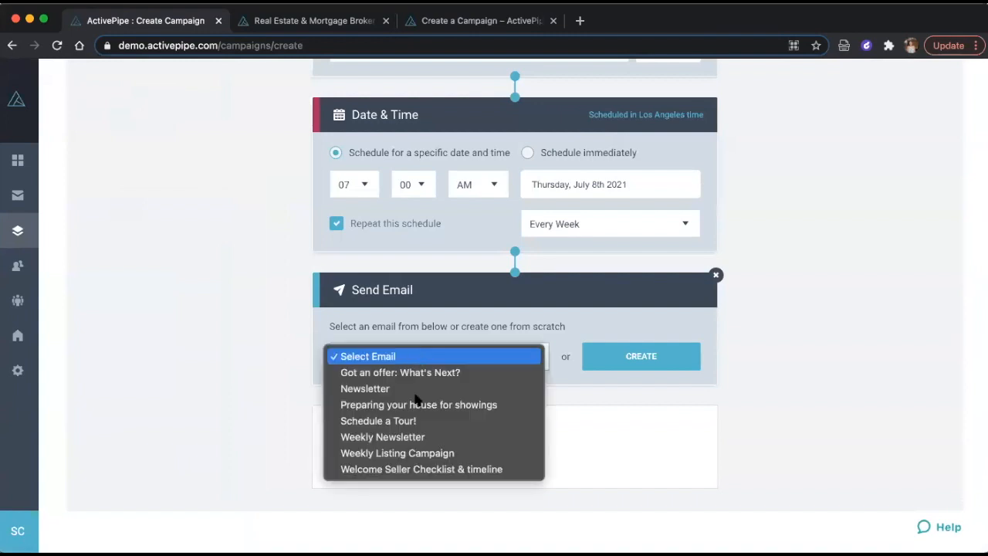
{"action": "left_click", "coordinate": [417, 454]}
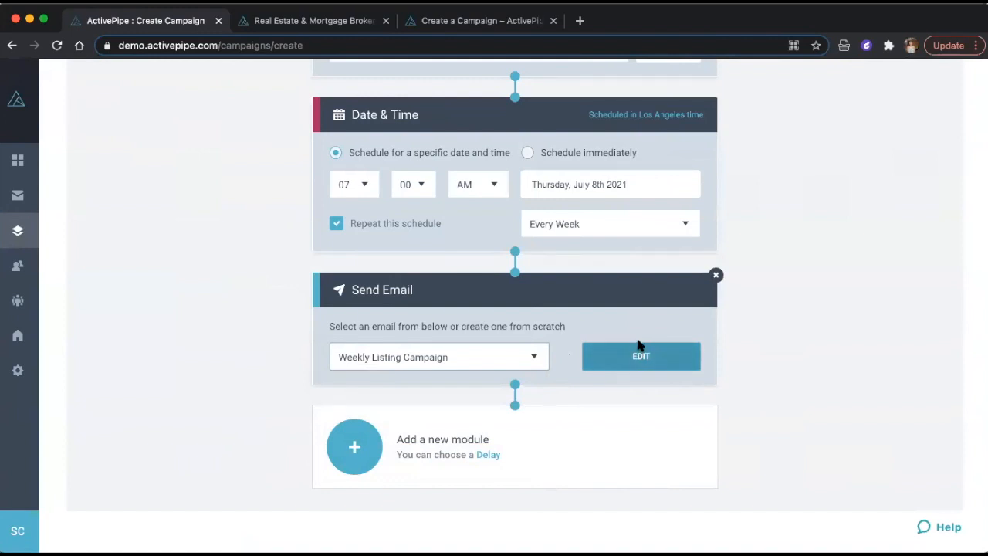
{"action": "scroll", "coordinate": [677, 219], "scroll_direction": "up", "scroll_amount": 4}
{"action": "scroll", "coordinate": [674, 217], "scroll_direction": "down", "scroll_amount": 2}
{"action": "scroll", "coordinate": [674, 217], "scroll_direction": "up", "scroll_amount": 2}
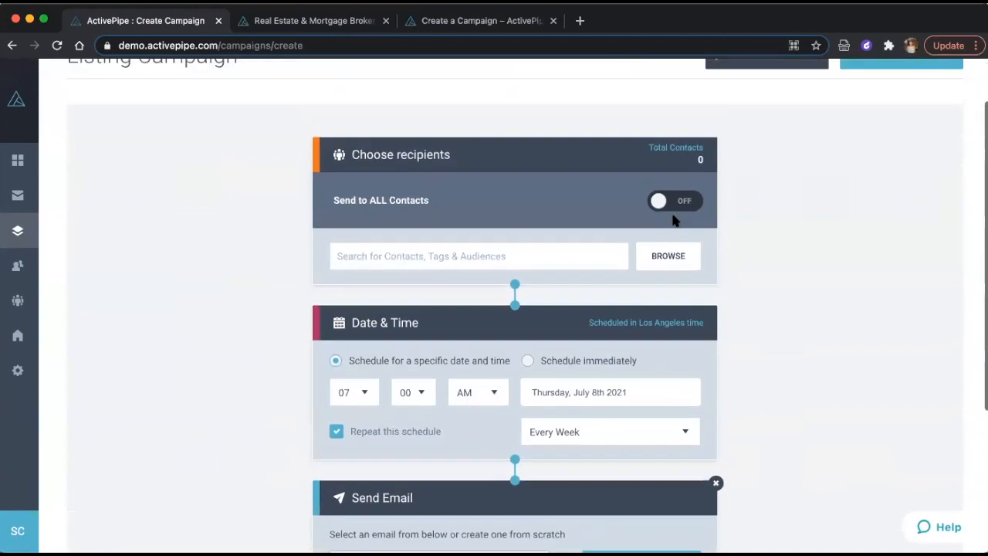
{"action": "scroll", "coordinate": [889, 261], "scroll_direction": "down", "scroll_amount": 3}
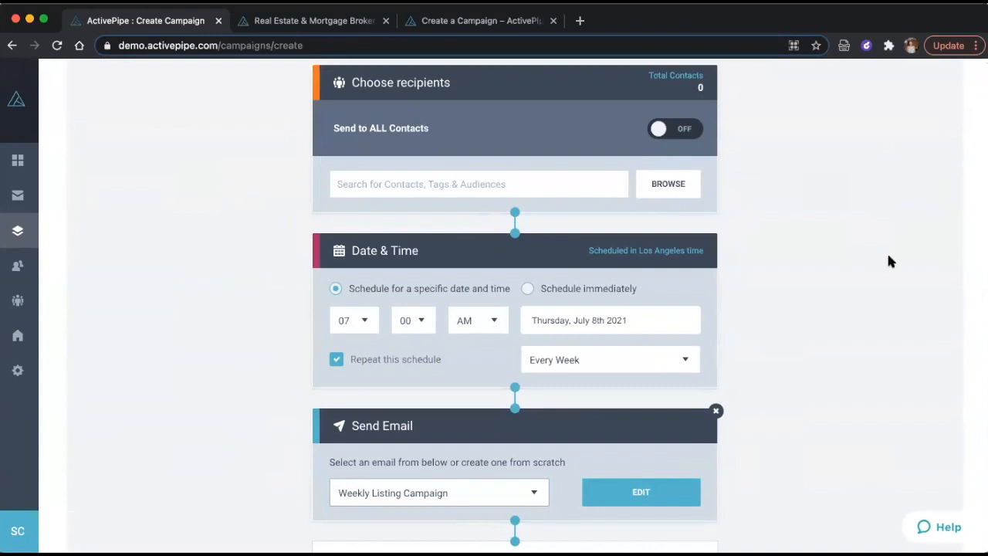
{"action": "scroll", "coordinate": [888, 258], "scroll_direction": "down", "scroll_amount": 3}
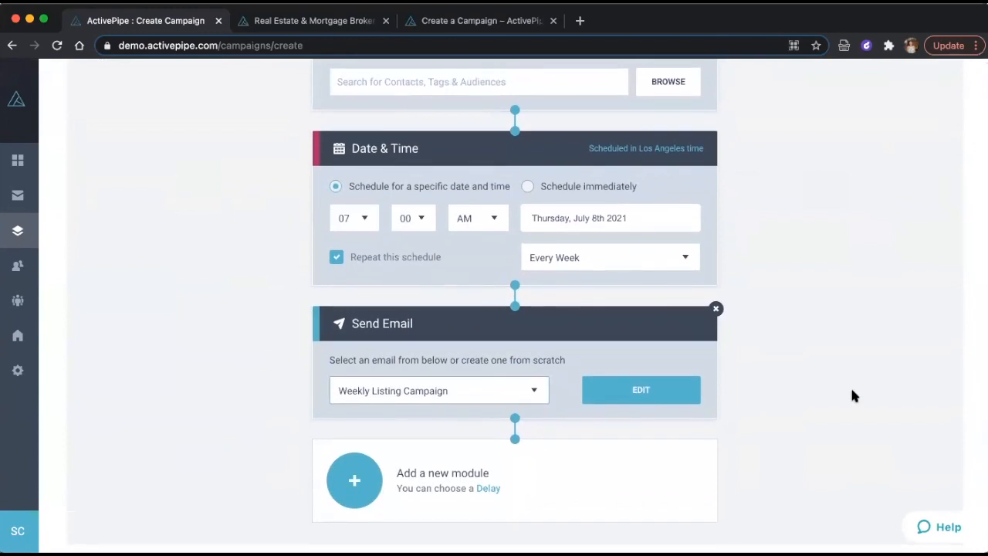
Step: Add a Delay scheduler module after the Send Email action
{"action": "left_click", "coordinate": [366, 481]}
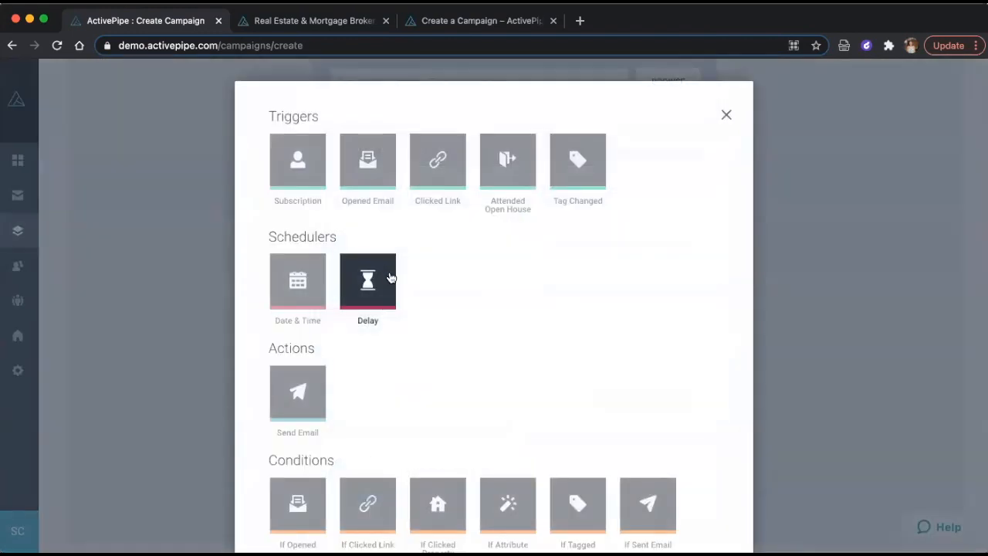
{"action": "left_click", "coordinate": [385, 279]}
{"action": "scroll", "coordinate": [493, 343], "scroll_direction": "down", "scroll_amount": 2}
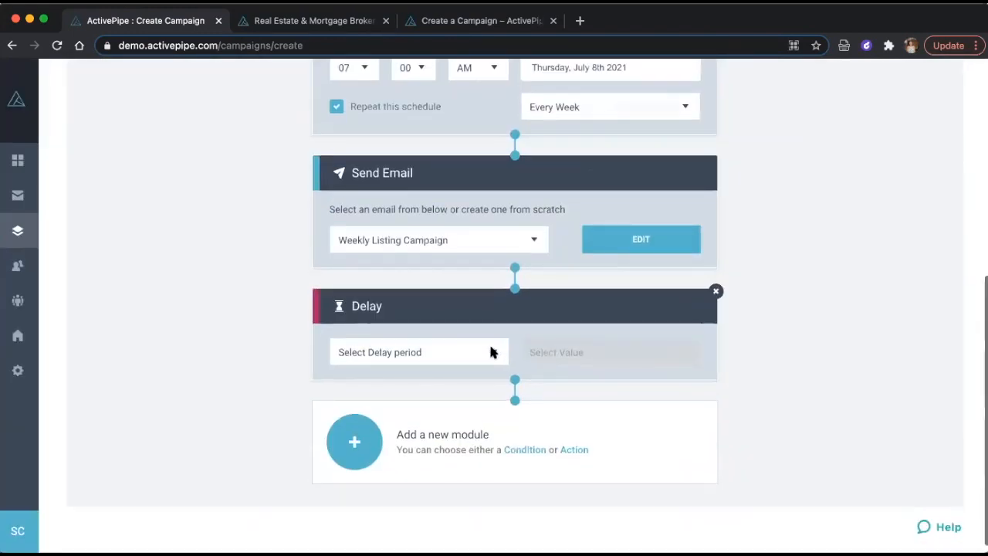
Step: Set the delay period to Days with a value of 1, checking the other period options
{"action": "left_click", "coordinate": [489, 349]}
{"action": "left_click", "coordinate": [456, 382]}
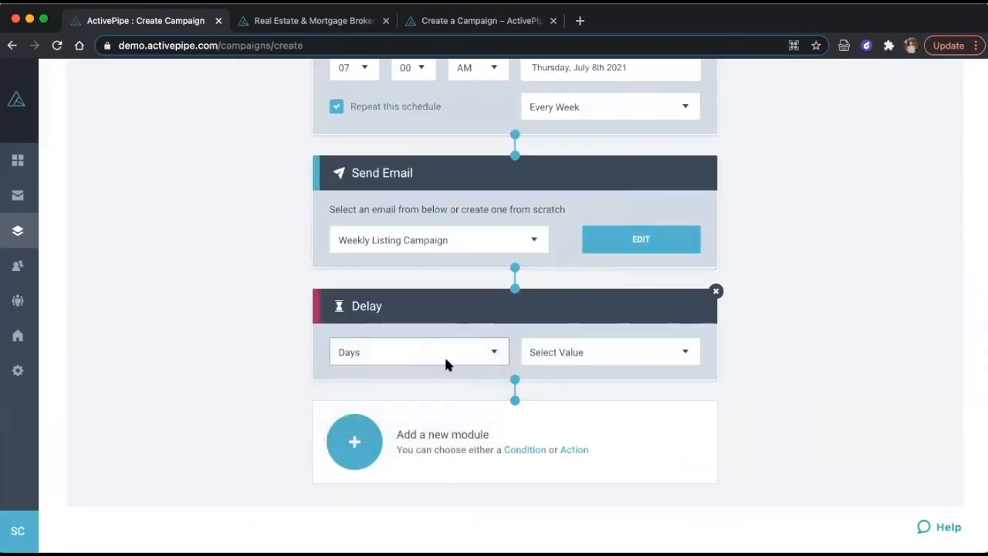
{"action": "left_click", "coordinate": [444, 354]}
{"action": "left_click", "coordinate": [442, 332]}
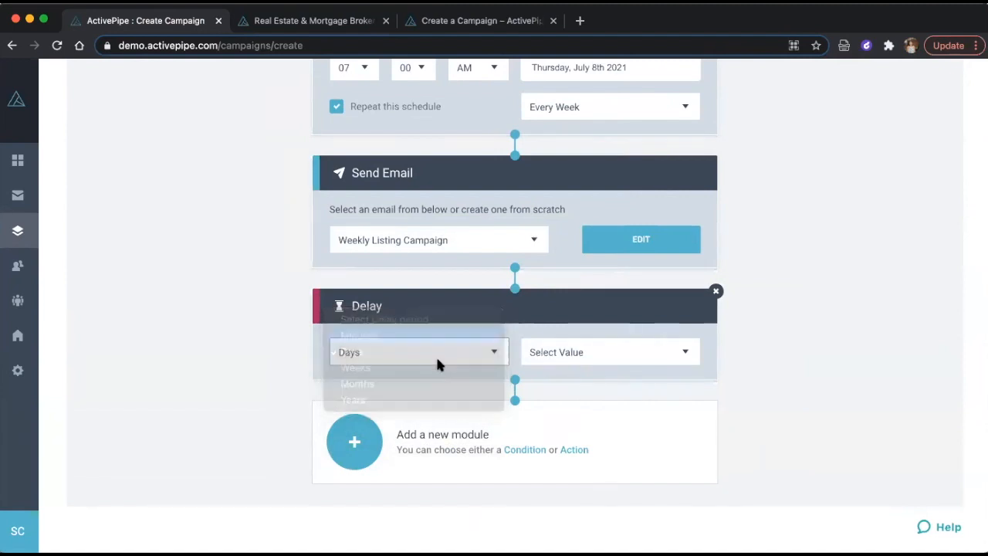
{"action": "left_click", "coordinate": [435, 357]}
{"action": "left_click", "coordinate": [432, 363]}
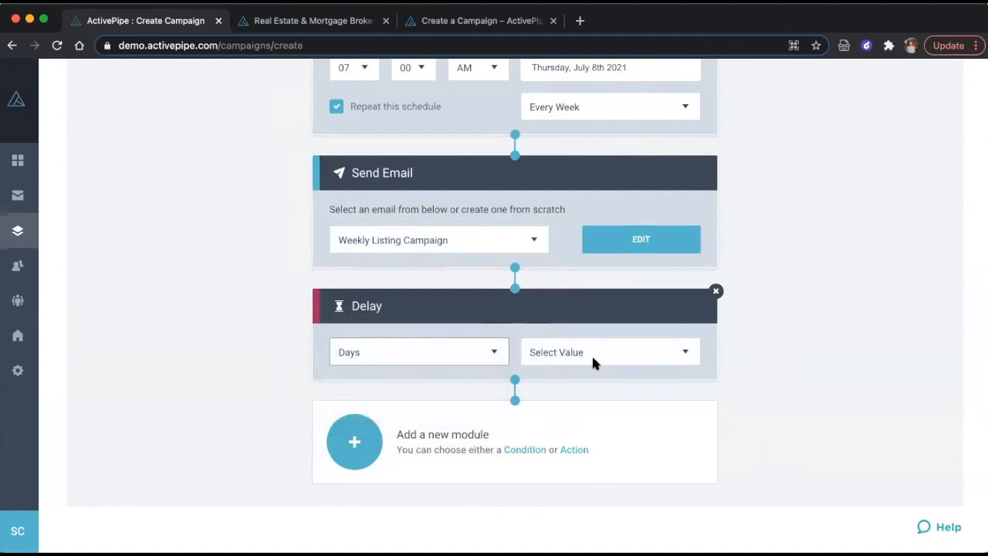
{"action": "left_click", "coordinate": [591, 355]}
{"action": "left_click", "coordinate": [592, 368]}
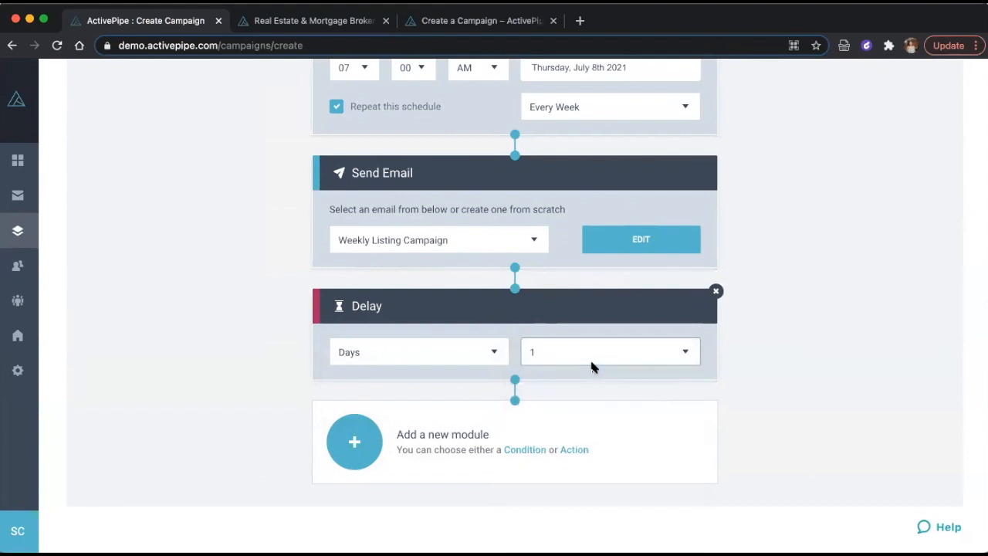
Step: Add an If Clicked Property condition module after the Delay
{"action": "left_click", "coordinate": [365, 435]}
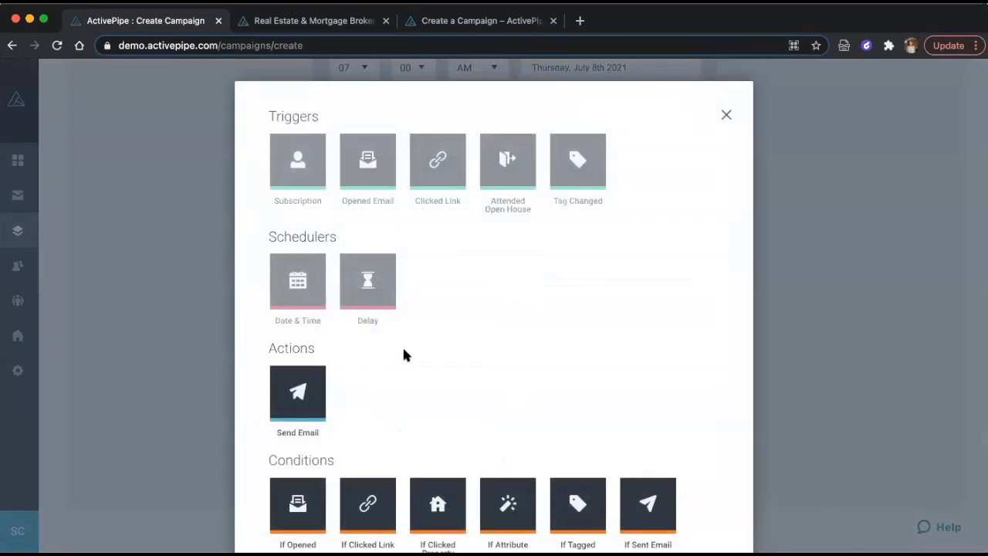
{"action": "scroll", "coordinate": [403, 355], "scroll_direction": "down", "scroll_amount": 2}
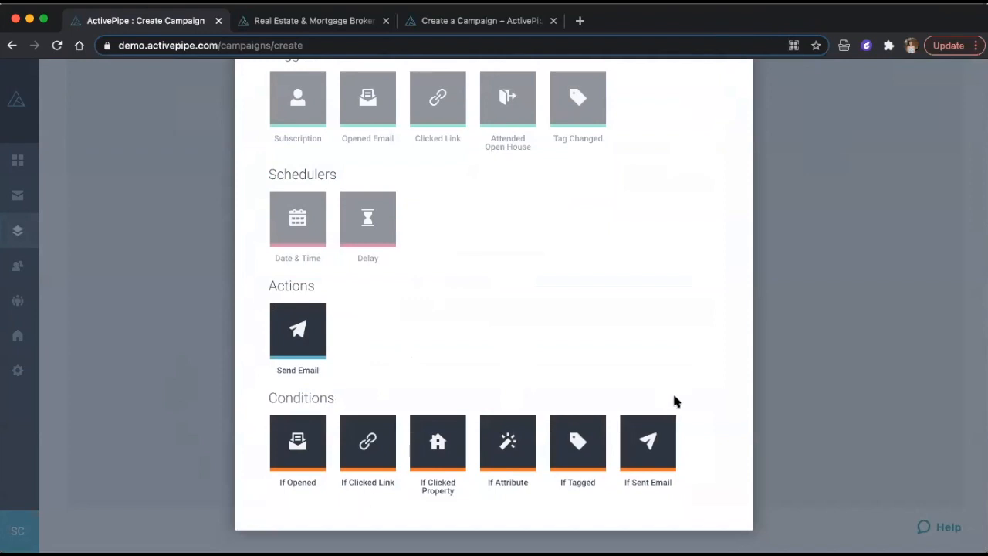
{"action": "left_click", "coordinate": [437, 449]}
{"action": "scroll", "coordinate": [458, 377], "scroll_direction": "down", "scroll_amount": 3}
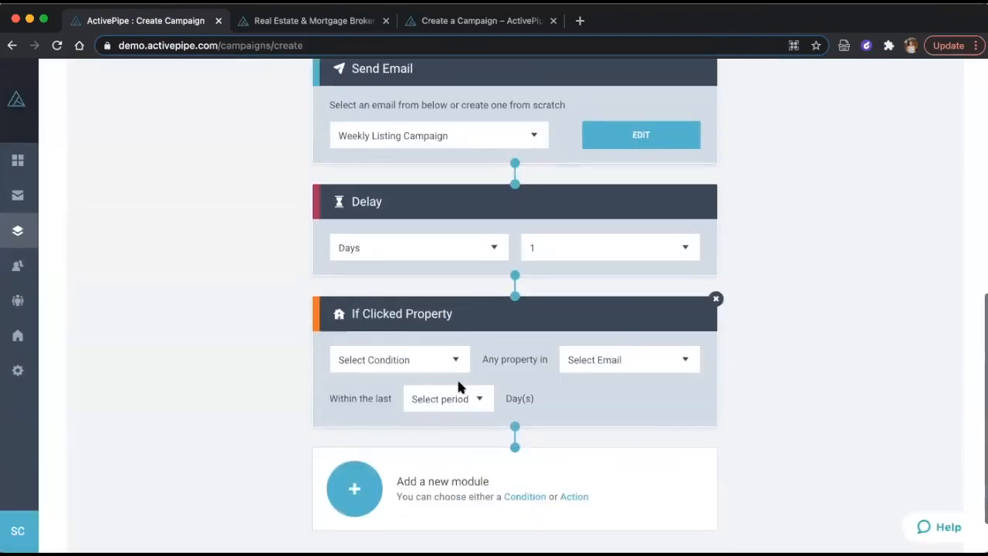
Step: Set the condition to Did click any property in Weekly Listing Campaign within the last 1 day
{"action": "left_click", "coordinate": [431, 361]}
{"action": "left_click", "coordinate": [421, 374]}
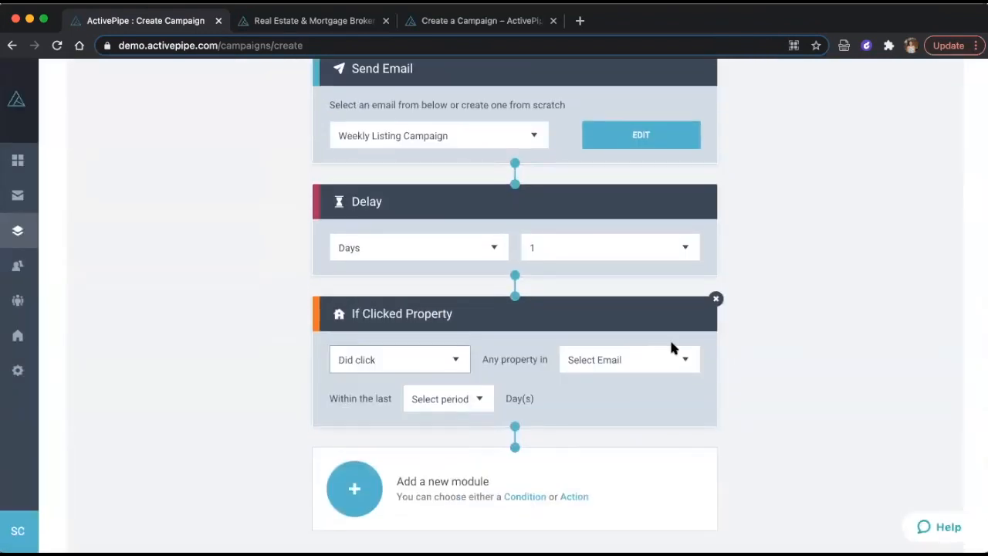
{"action": "left_click", "coordinate": [665, 360]}
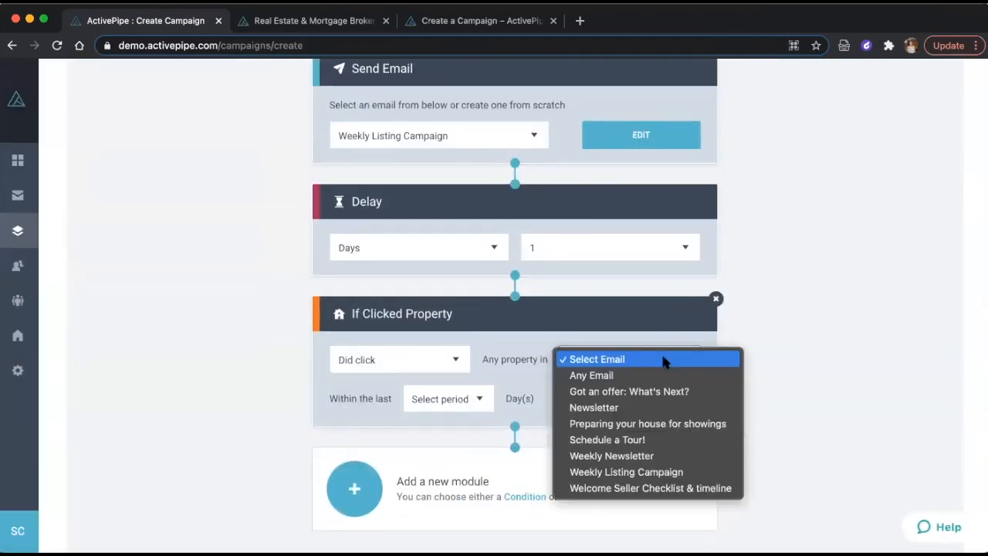
{"action": "left_click", "coordinate": [670, 472]}
{"action": "left_click", "coordinate": [435, 397]}
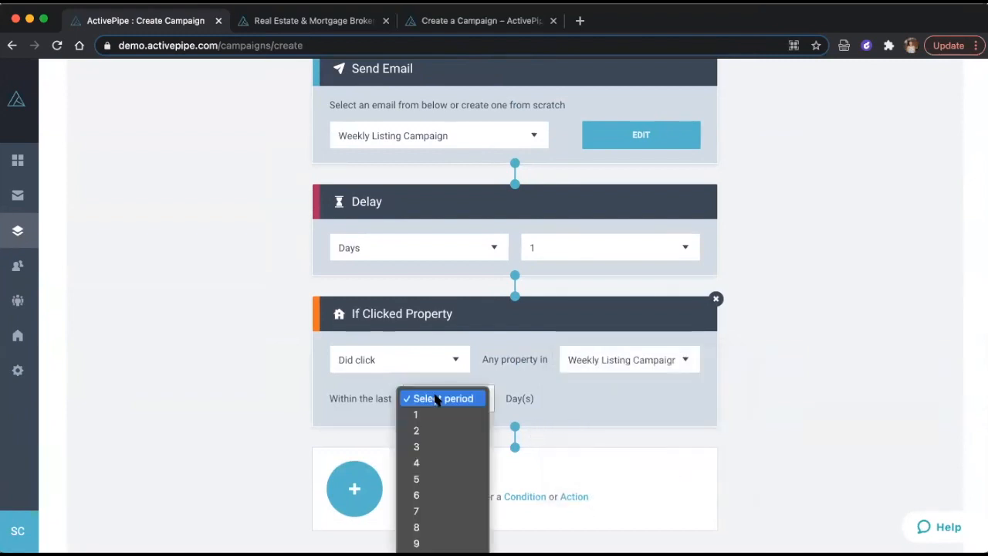
{"action": "left_click", "coordinate": [439, 415]}
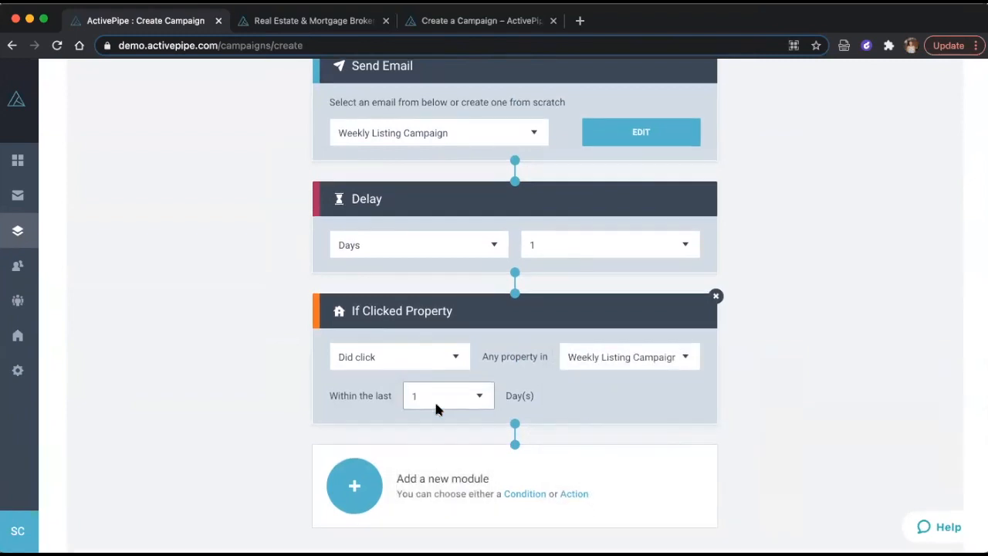
Step: Add a second Send Email action after the If Clicked Property condition and choose Schedule a Tour! as its email
{"action": "scroll", "coordinate": [434, 402], "scroll_direction": "down", "scroll_amount": 2}
{"action": "left_click", "coordinate": [362, 431]}
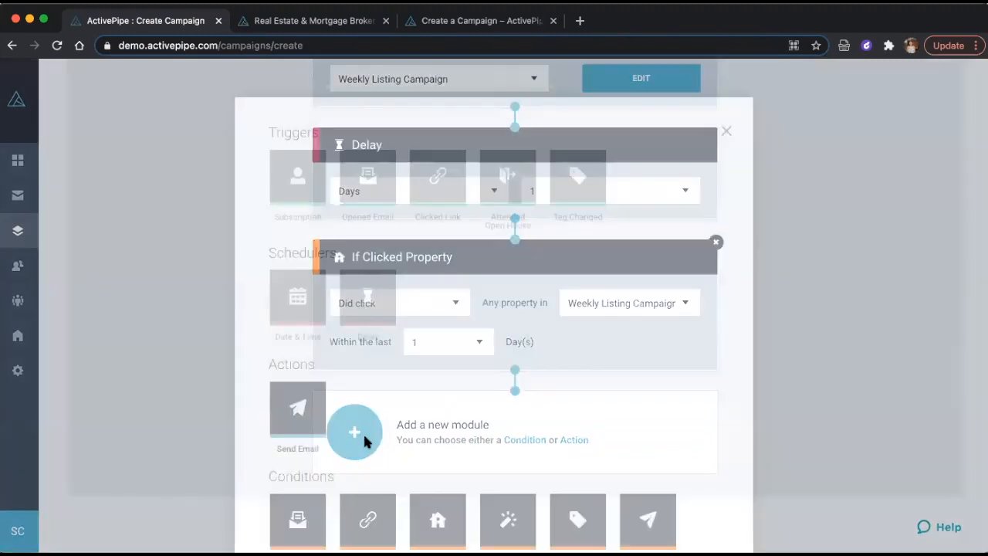
{"action": "left_click", "coordinate": [294, 398]}
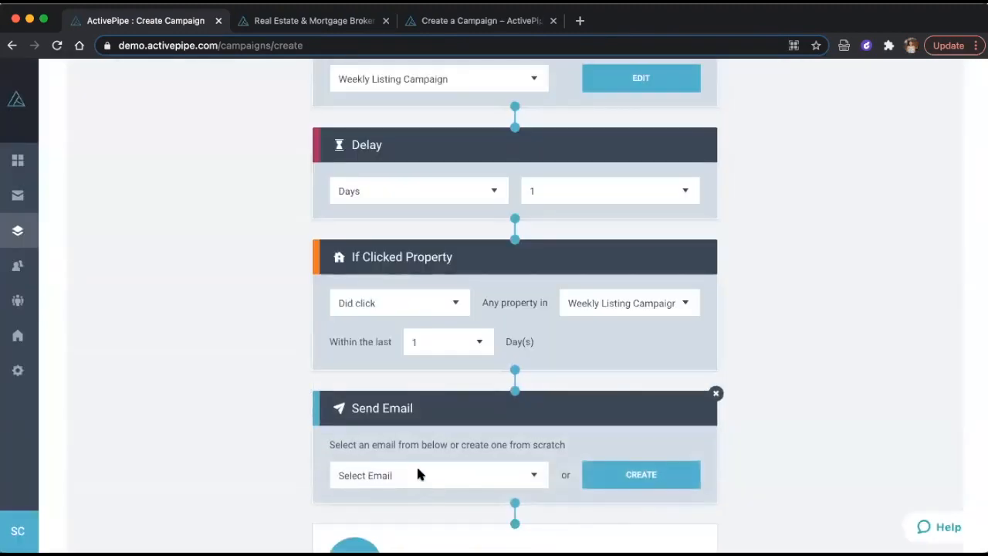
{"action": "left_click", "coordinate": [419, 472]}
{"action": "scroll", "coordinate": [419, 474], "scroll_direction": "down", "scroll_amount": 2}
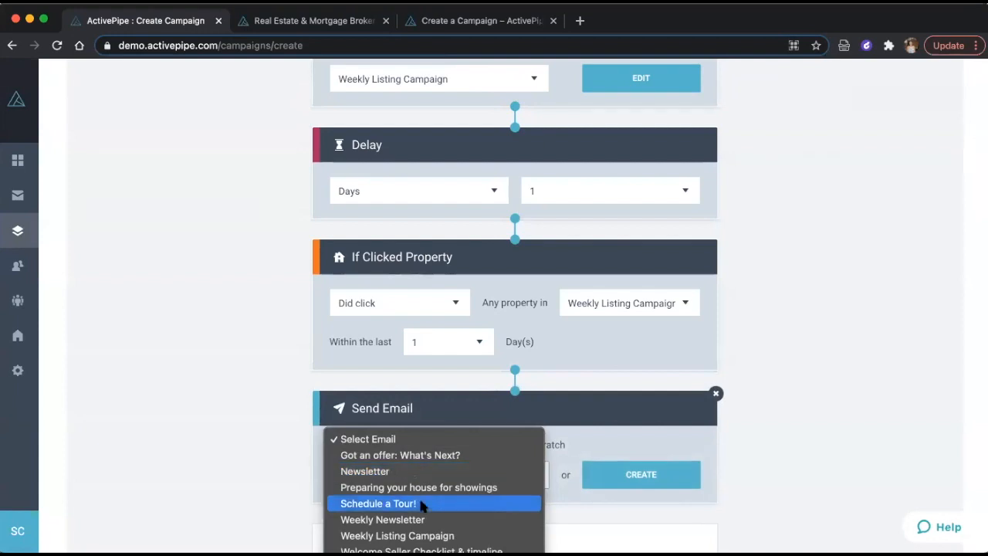
{"action": "left_click", "coordinate": [419, 503]}
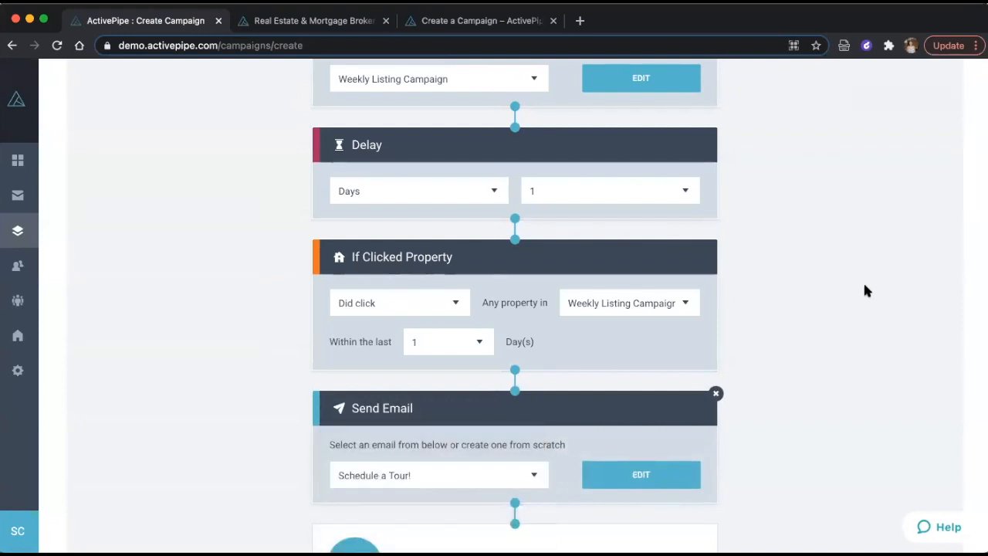
Step: Review the full module sequence and save Listing Campaign without activating it
{"action": "scroll", "coordinate": [837, 240], "scroll_direction": "up", "scroll_amount": 5}
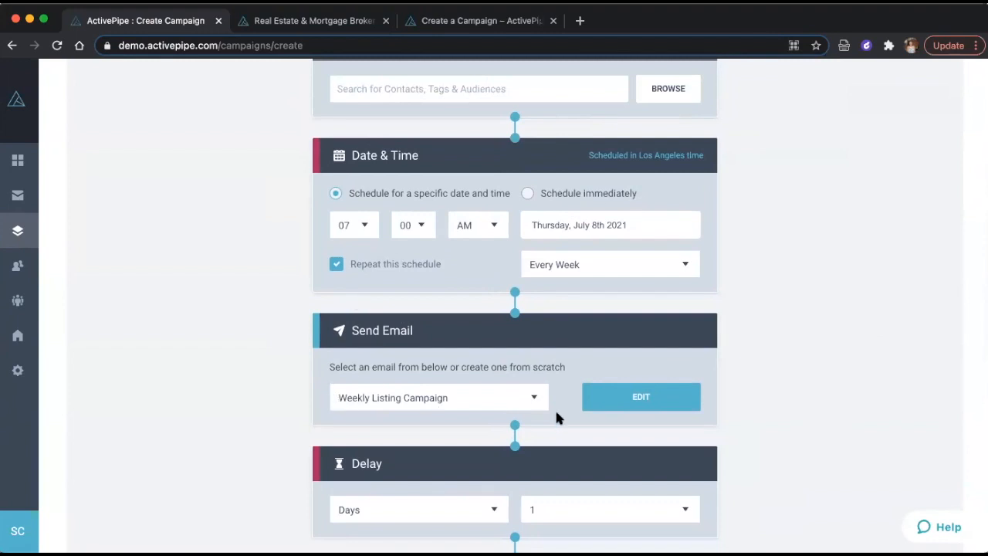
{"action": "scroll", "coordinate": [557, 417], "scroll_direction": "down", "scroll_amount": 5}
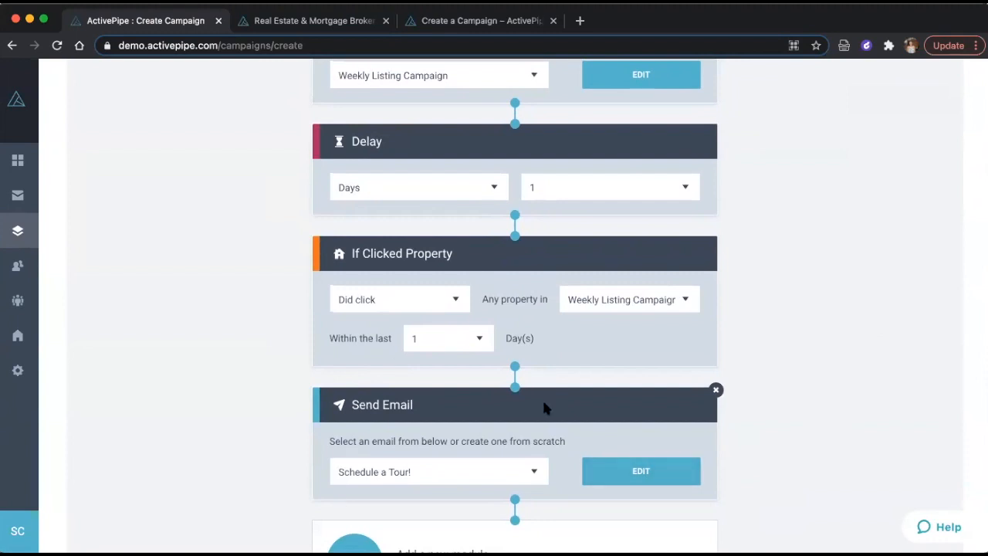
{"action": "scroll", "coordinate": [544, 409], "scroll_direction": "down", "scroll_amount": 3}
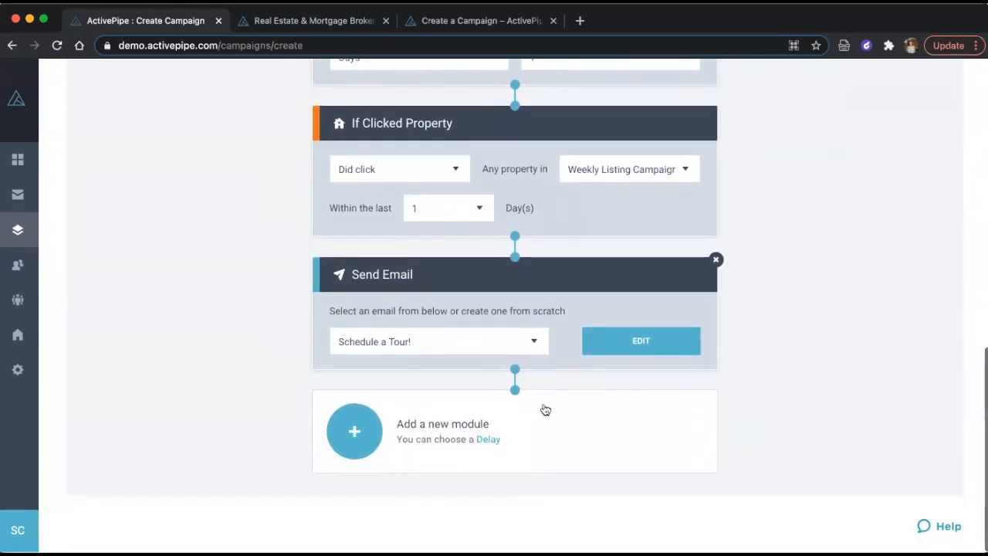
{"action": "scroll", "coordinate": [823, 172], "scroll_direction": "up", "scroll_amount": 15}
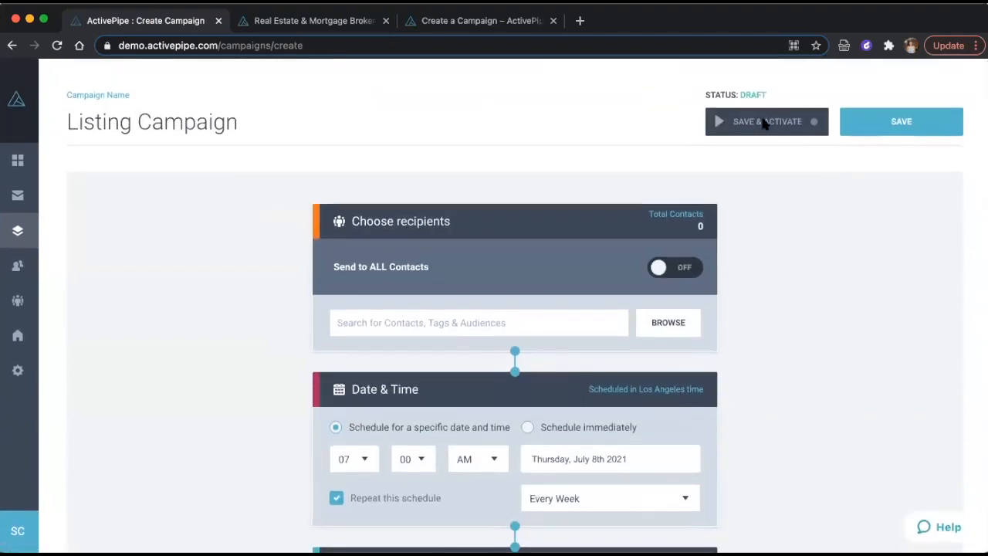
{"action": "left_click", "coordinate": [870, 129]}
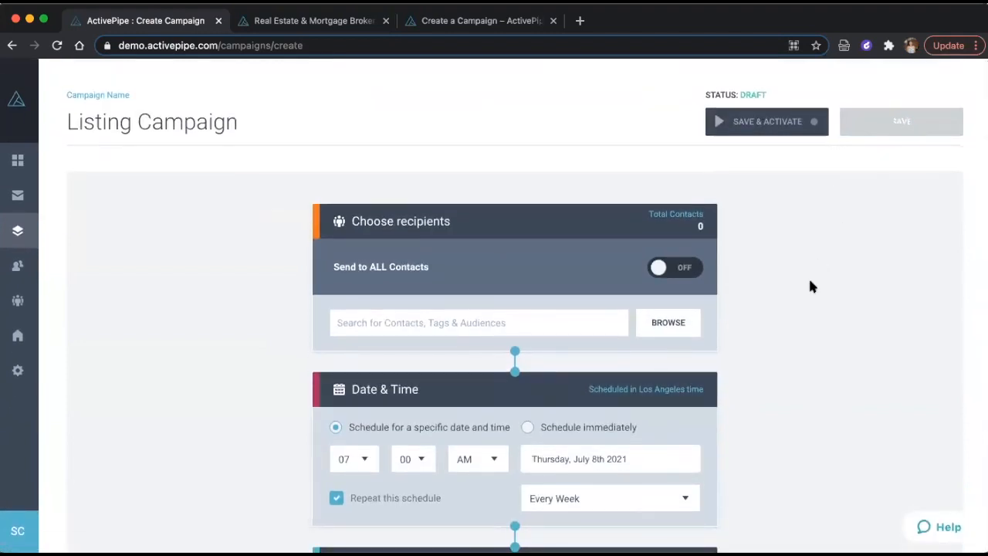
Step: Turn on Send to ALL Contacts in the campaign's recipients module
{"action": "scroll", "coordinate": [810, 285], "scroll_direction": "down", "scroll_amount": 1}
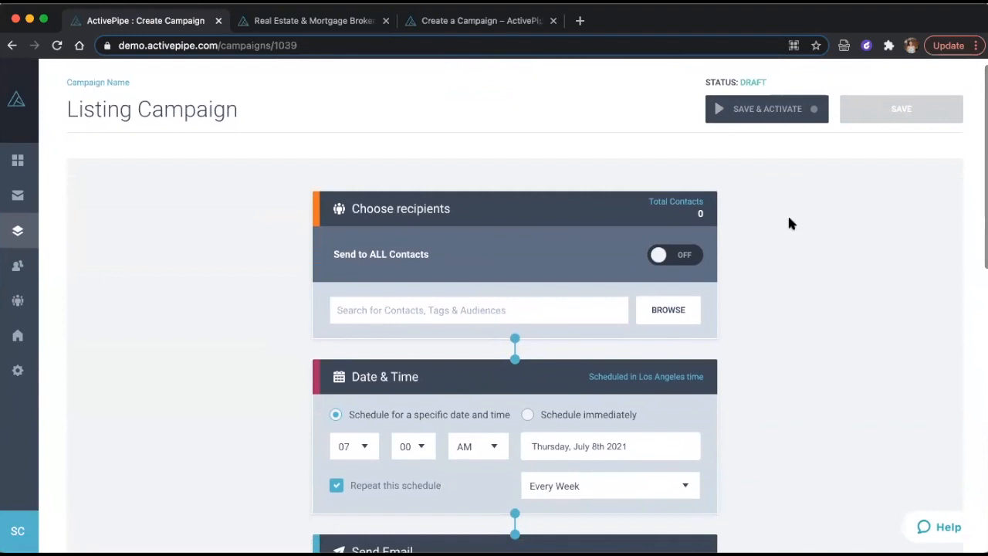
{"action": "scroll", "coordinate": [779, 179], "scroll_direction": "down", "scroll_amount": 10}
{"action": "scroll", "coordinate": [780, 179], "scroll_direction": "up", "scroll_amount": 7}
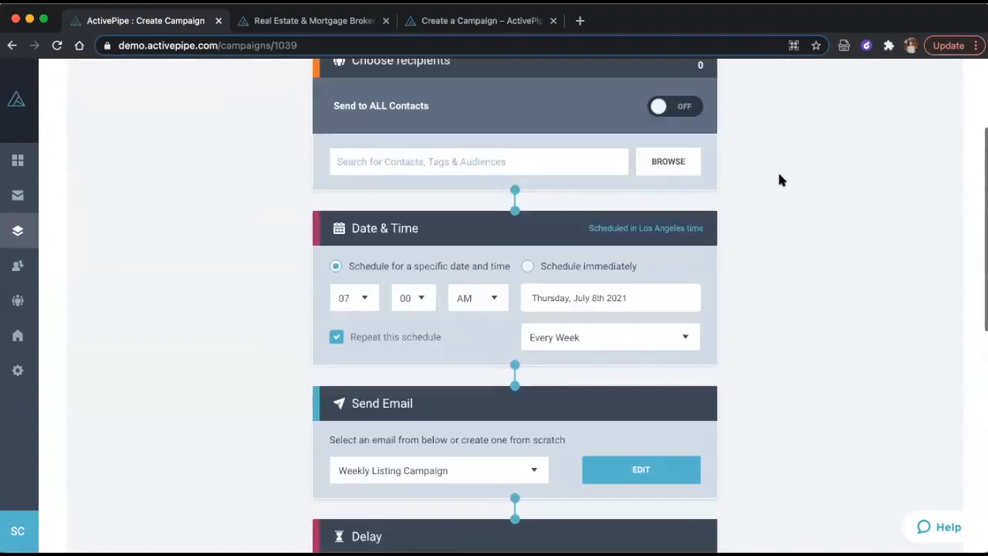
{"action": "scroll", "coordinate": [779, 180], "scroll_direction": "up", "scroll_amount": 3}
{"action": "left_click", "coordinate": [668, 231]}
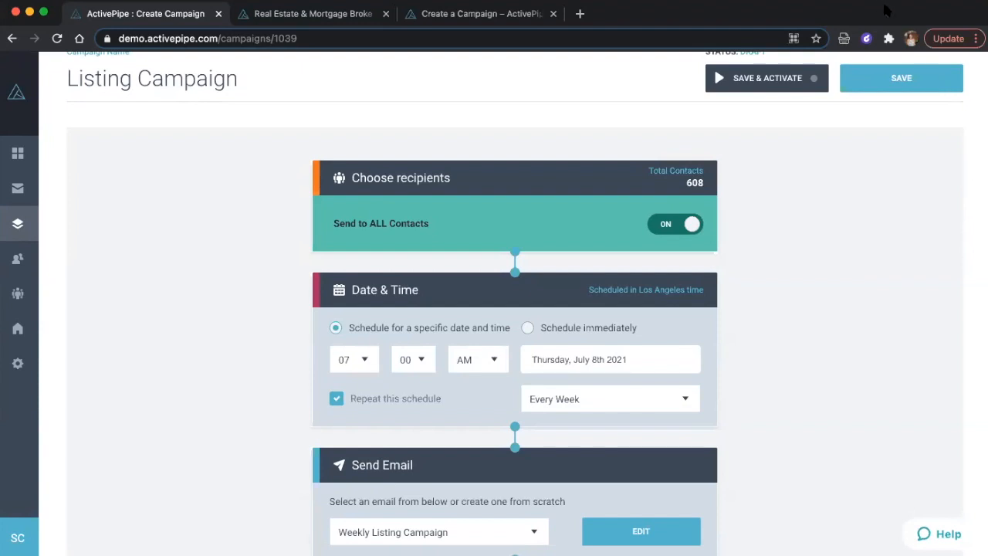
Step: Look over Listing Campaign once more and return to the list of current campaigns
{"action": "scroll", "coordinate": [831, 341], "scroll_direction": "down", "scroll_amount": 5}
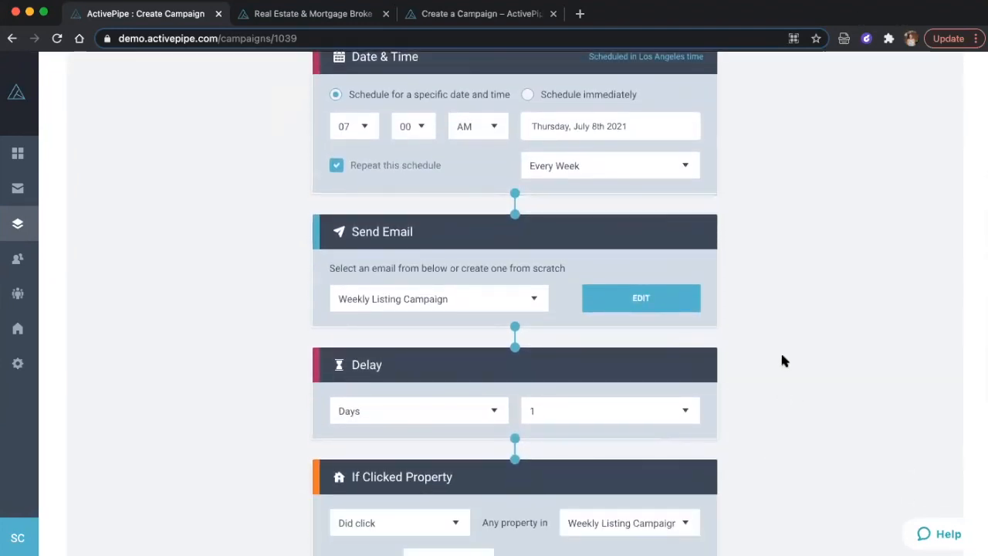
{"action": "scroll", "coordinate": [780, 357], "scroll_direction": "down", "scroll_amount": 6}
{"action": "scroll", "coordinate": [782, 359], "scroll_direction": "up", "scroll_amount": 12}
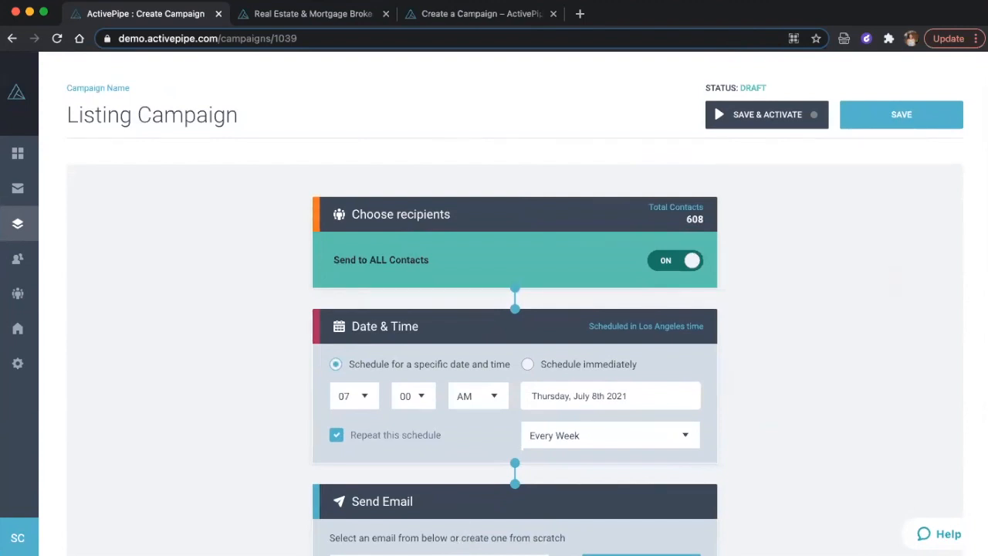
{"action": "left_click", "coordinate": [7, 224]}
{"action": "left_click", "coordinate": [562, 337]}
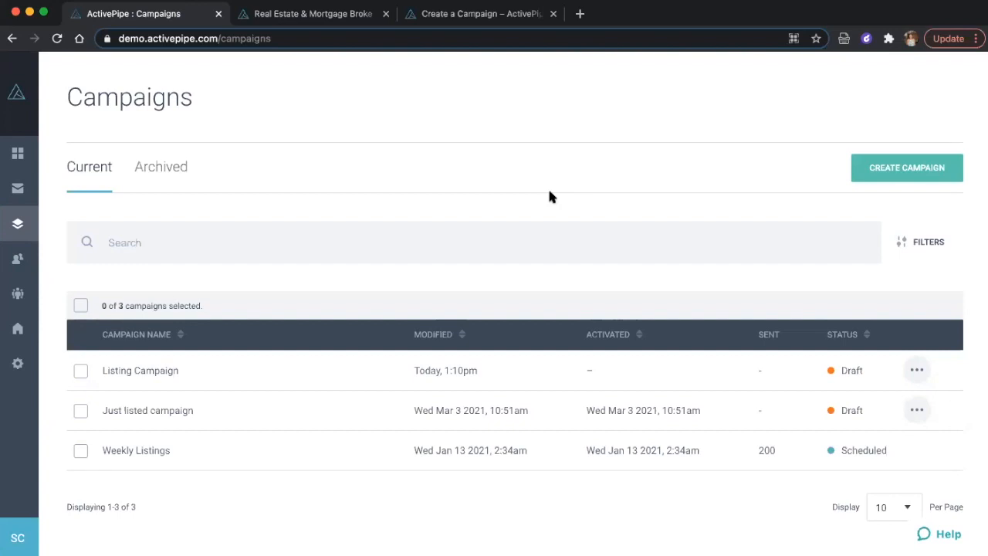
Step: Create a new campaign named Seller Campaign
{"action": "left_click", "coordinate": [913, 168]}
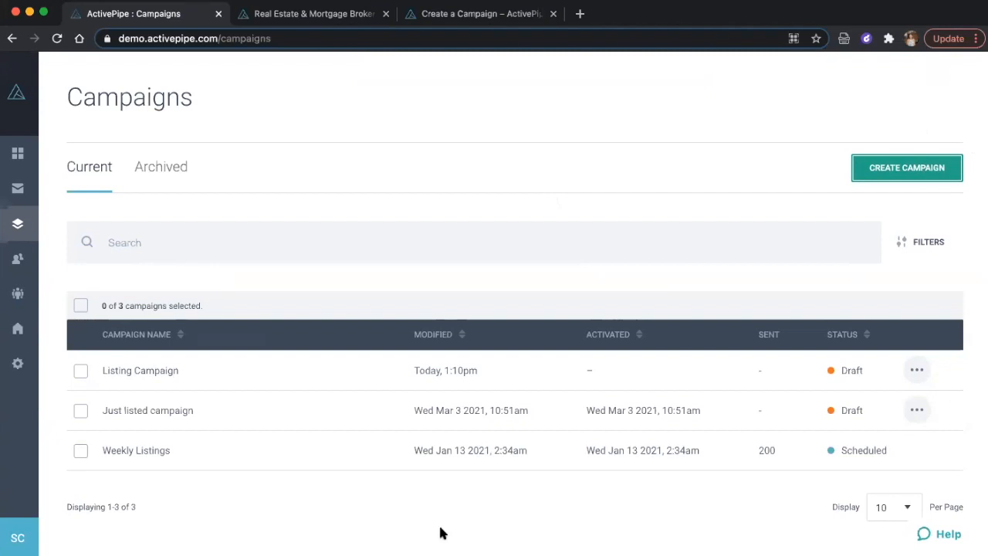
{"action": "left_click", "coordinate": [891, 163]}
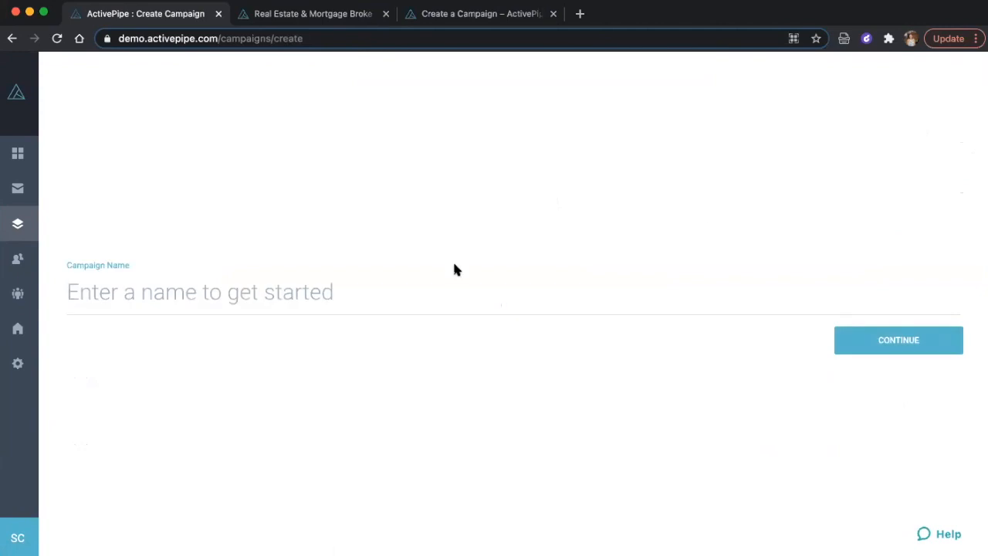
{"action": "type", "text": "S"}
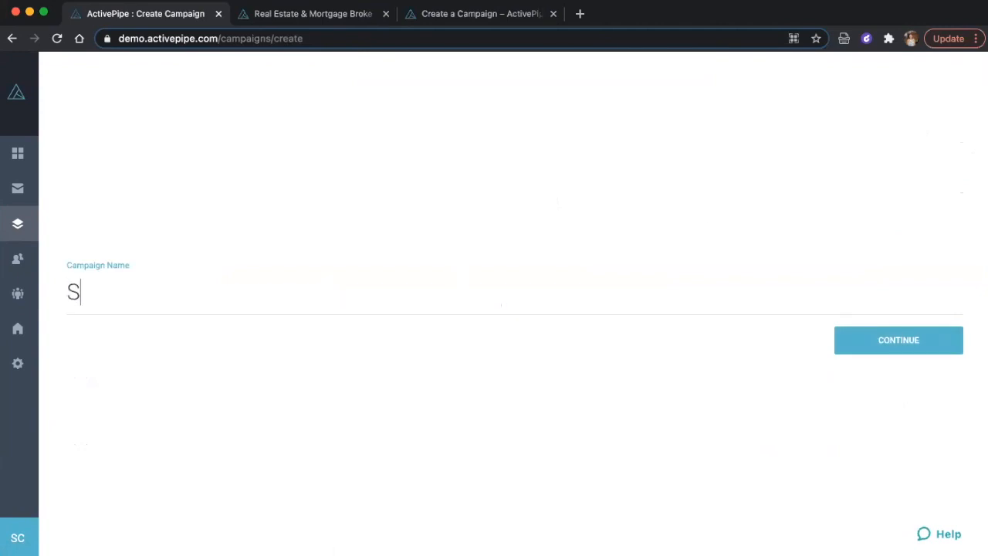
{"action": "type", "text": "eller Campaign"}
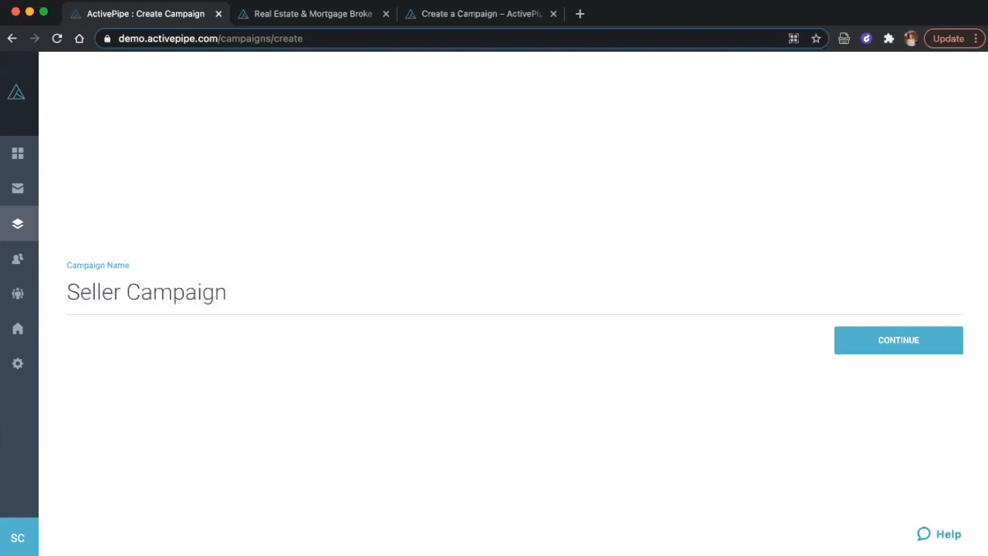
{"action": "key", "text": "Return"}
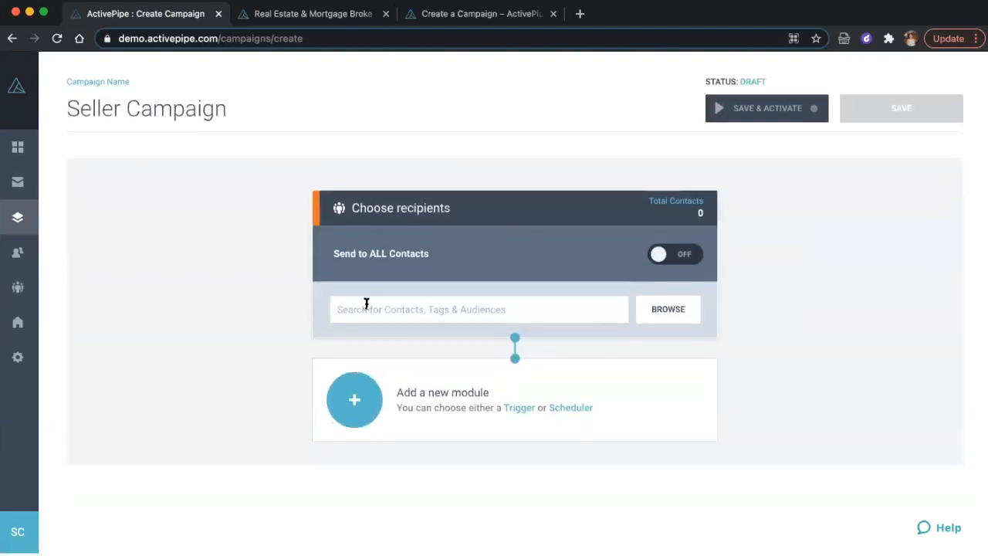
{"action": "left_click", "coordinate": [448, 315]}
{"action": "left_click", "coordinate": [839, 302]}
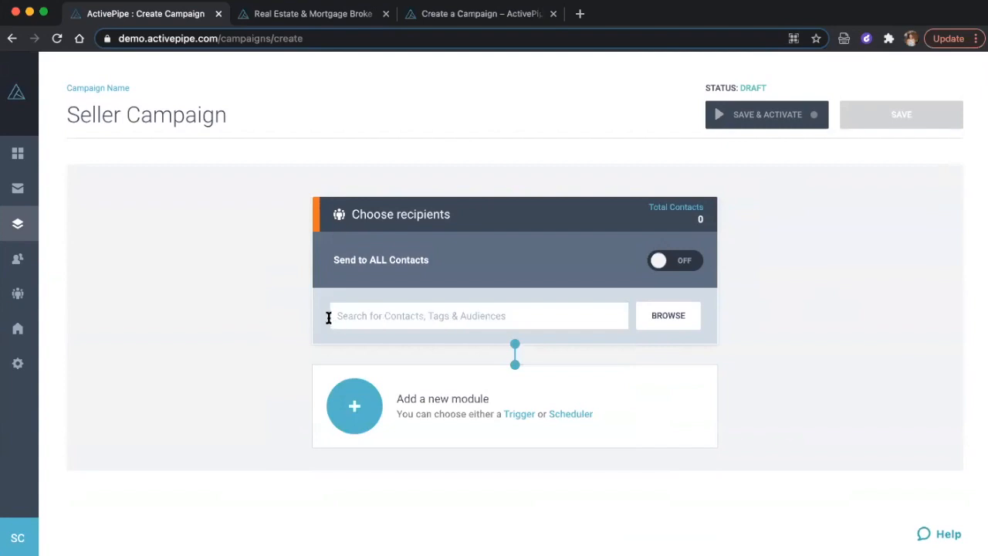
{"action": "left_click", "coordinate": [355, 411]}
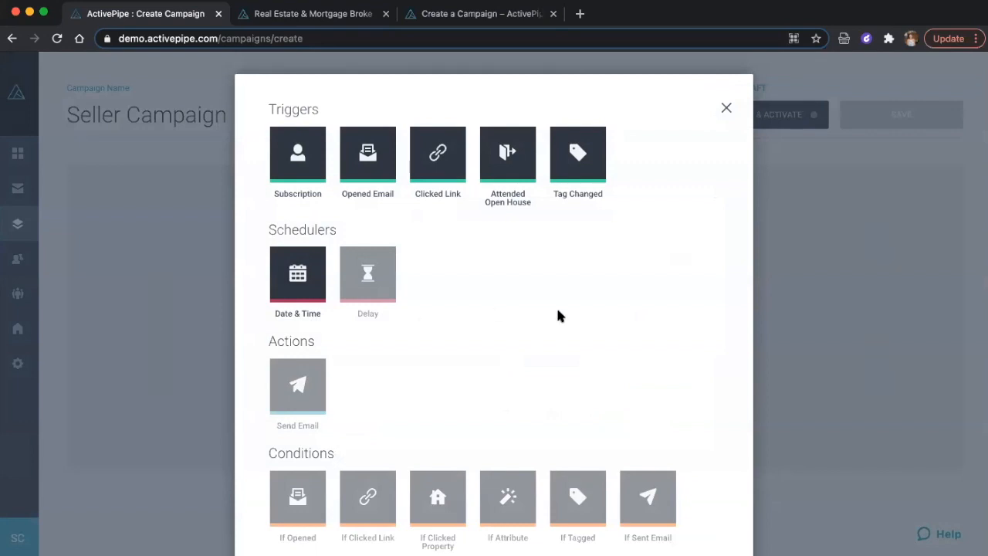
{"action": "left_click", "coordinate": [726, 108]}
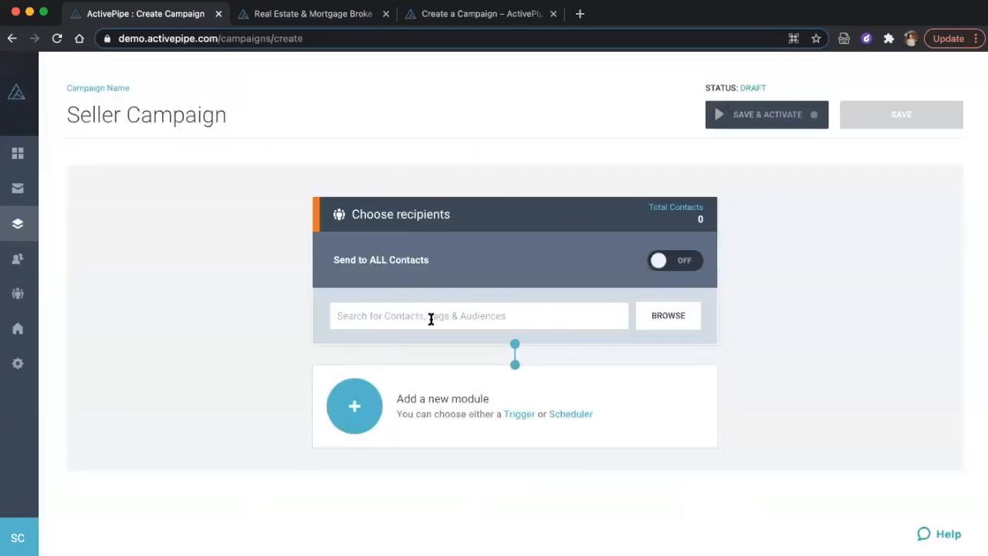
Step: Add a Tag Changed trigger below the recipients module and enter Recently Listing as its tag name
{"action": "left_click", "coordinate": [354, 408]}
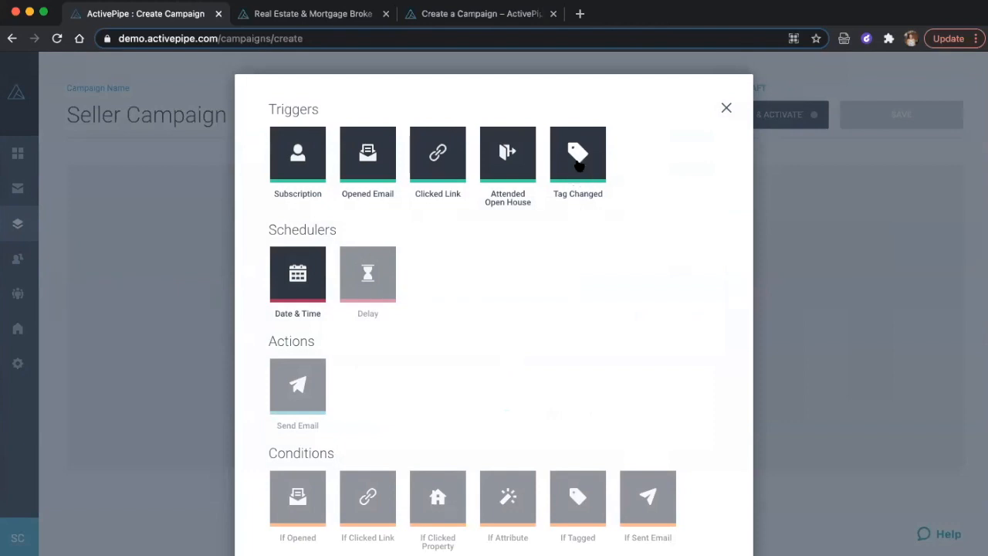
{"action": "left_click", "coordinate": [579, 158]}
{"action": "scroll", "coordinate": [451, 403], "scroll_direction": "down", "scroll_amount": 2}
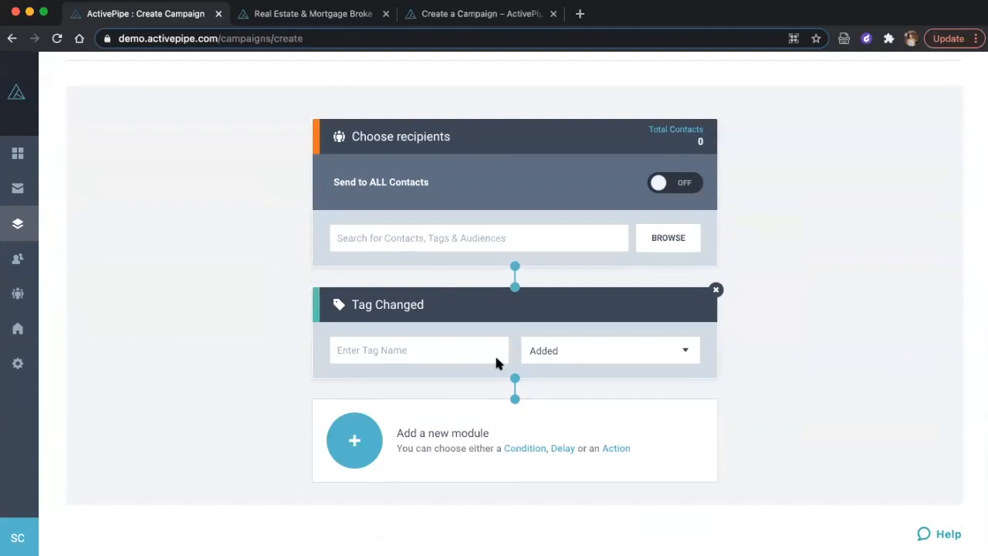
{"action": "left_click", "coordinate": [407, 352]}
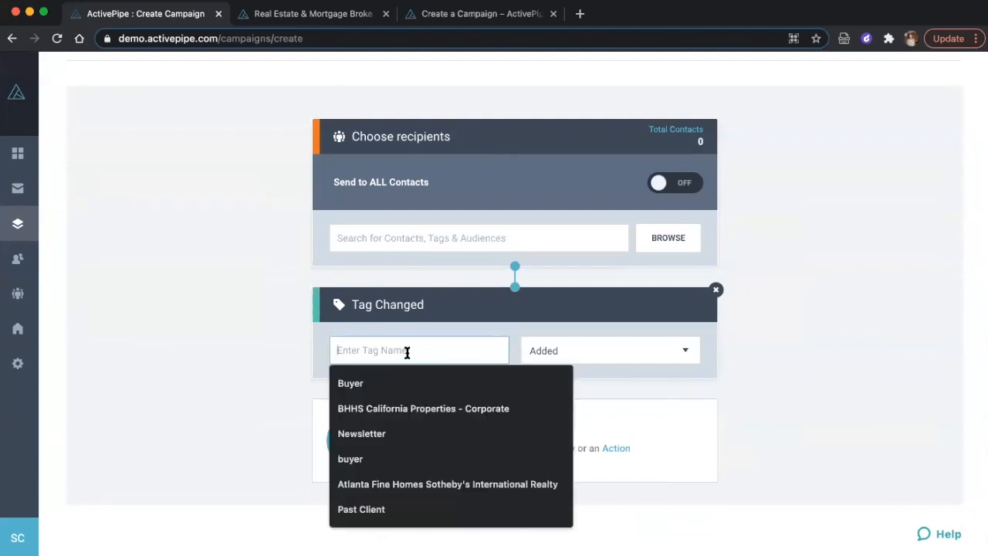
{"action": "type", "text": "Recently Listing"}
{"action": "left_click", "coordinate": [803, 346]}
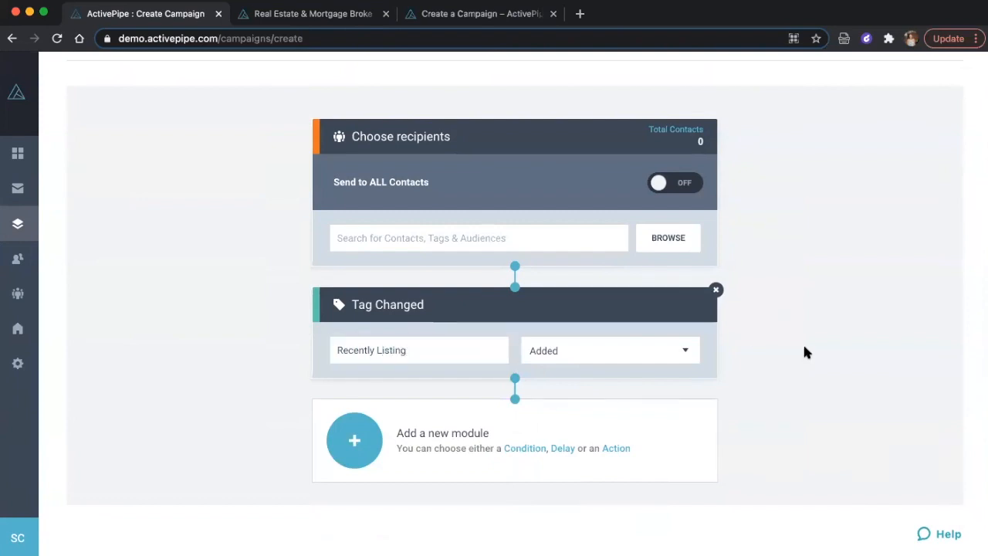
Step: Replace the tag name in the Tag Changed trigger with Past Client
{"action": "left_click", "coordinate": [444, 357]}
{"action": "triple_click", "coordinate": [444, 357]}
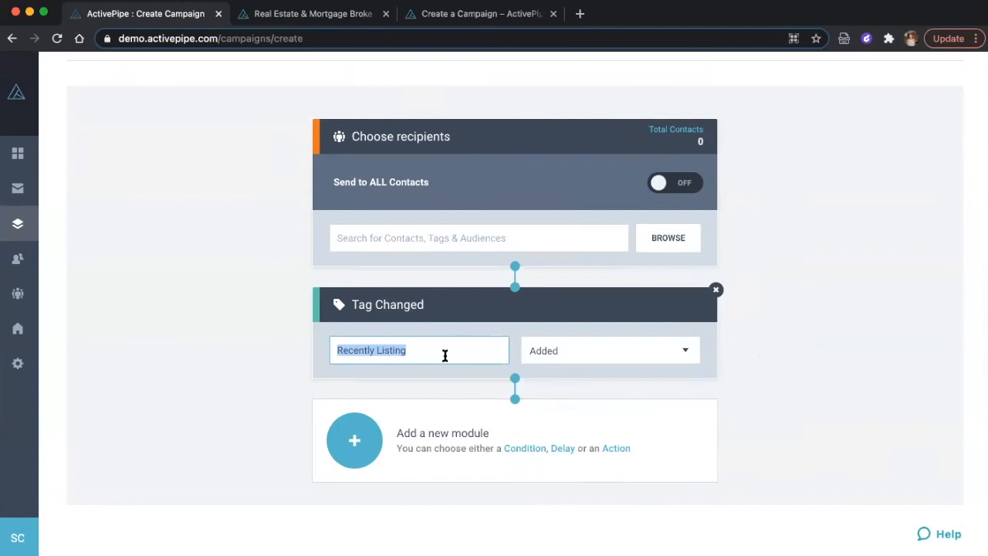
{"action": "left_click", "coordinate": [481, 349]}
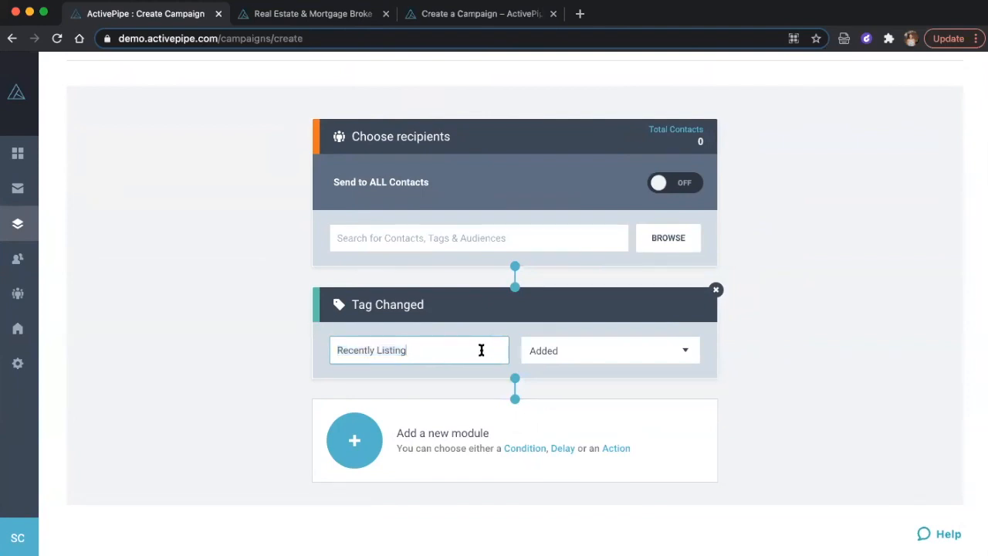
{"action": "key", "text": "alt+shift+Left"}
{"action": "key", "text": "alt+shift+Left"}
{"action": "type", "text": "Past Client"}
{"action": "left_click", "coordinate": [875, 344]}
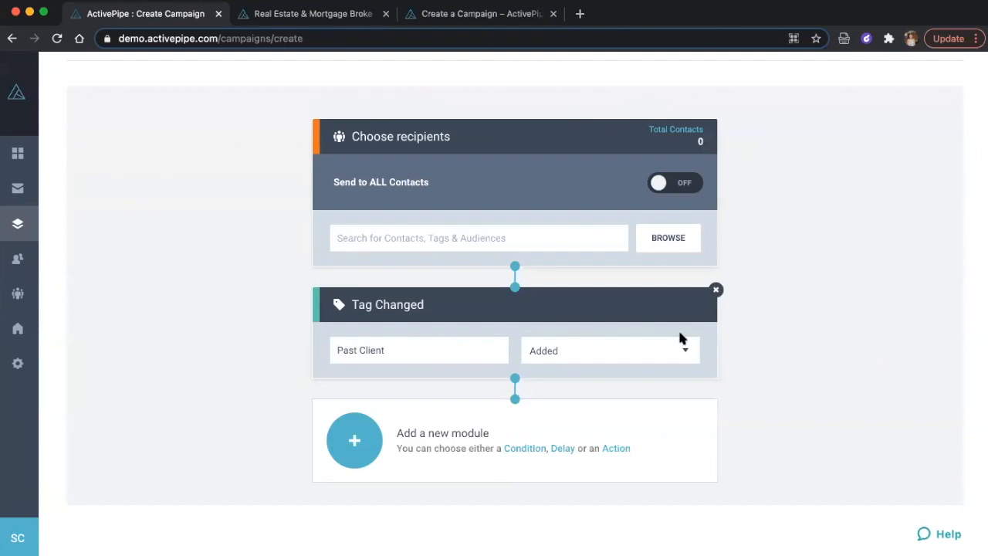
{"action": "left_click", "coordinate": [419, 346]}
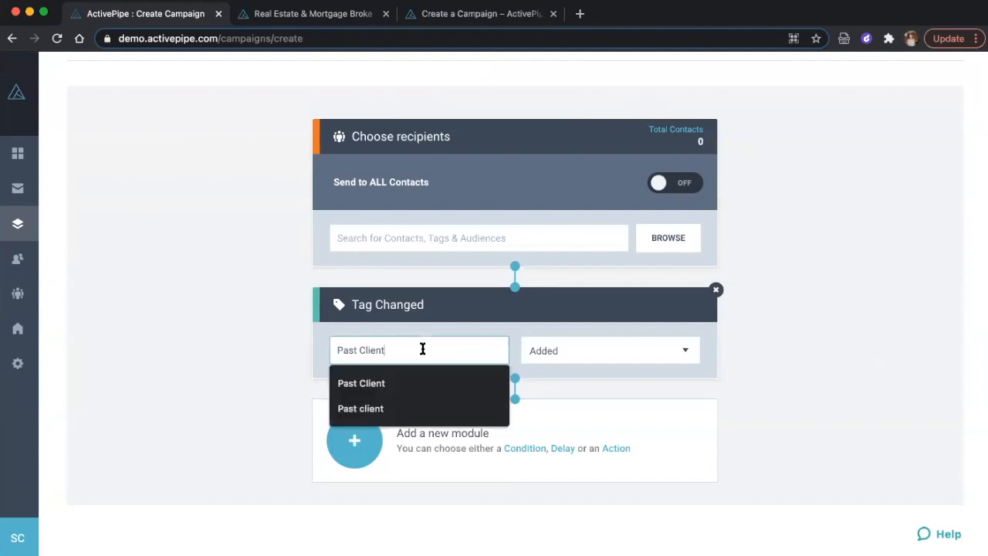
{"action": "left_click", "coordinate": [703, 373]}
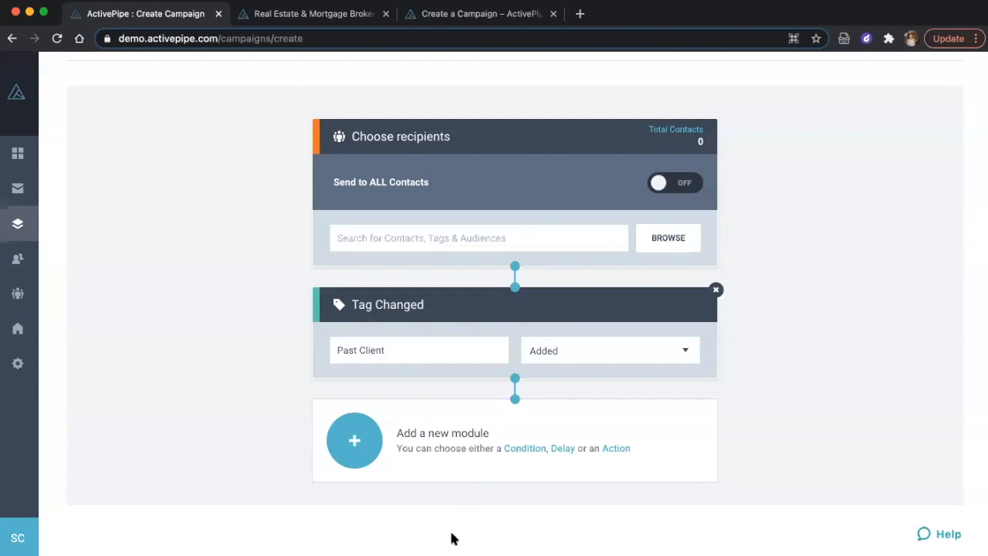
Step: Set the Tag Changed trigger's tag name to Recently Listed
{"action": "scroll", "coordinate": [421, 536], "scroll_direction": "up", "scroll_amount": 2}
{"action": "scroll", "coordinate": [421, 536], "scroll_direction": "down", "scroll_amount": 2}
{"action": "double_click", "coordinate": [347, 350]}
{"action": "key", "text": "ctrl+a"}
{"action": "key", "text": "BackSpace"}
{"action": "type", "text": "Recently Listed"}
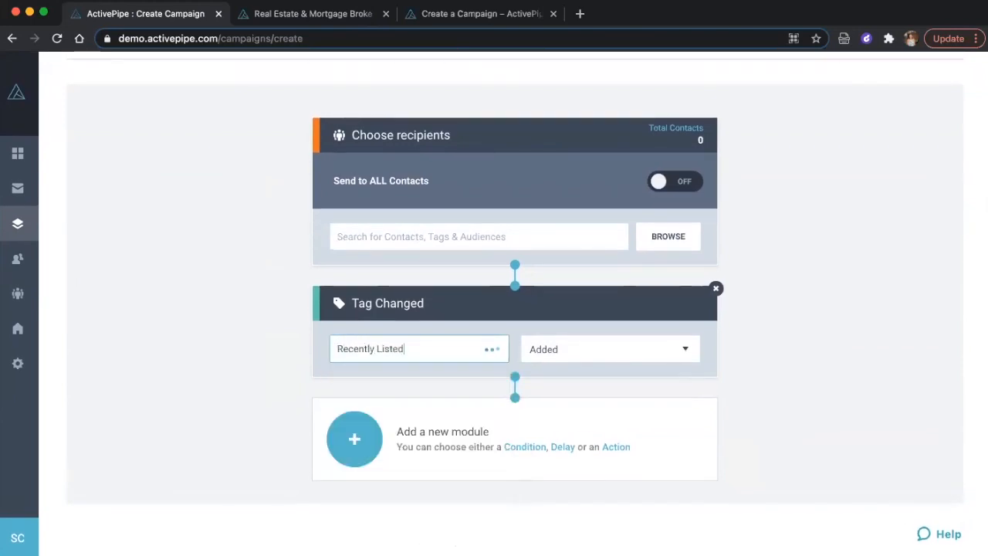
{"action": "left_click", "coordinate": [855, 350]}
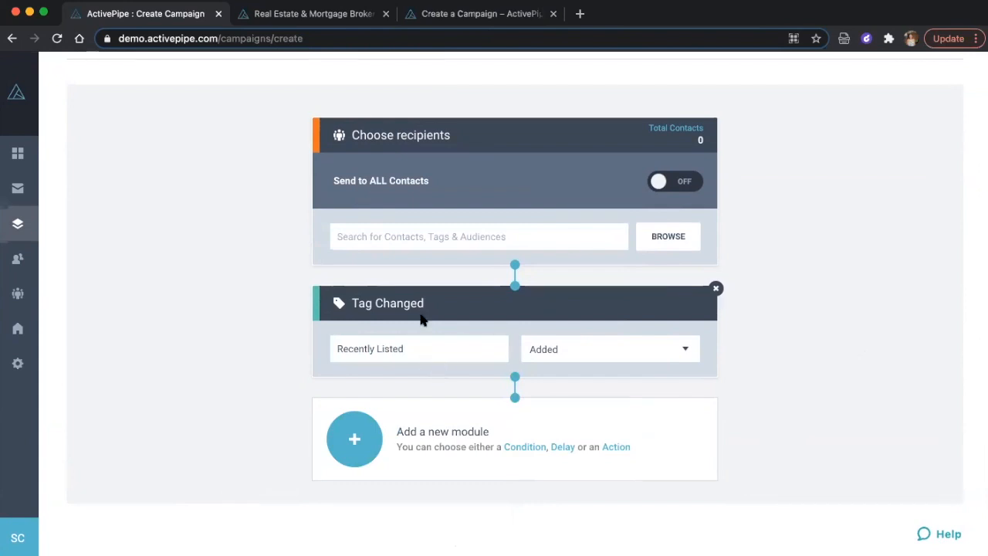
Step: Add a Send Email action after the Tag Changed trigger and choose Welcome Seller Checklist & timeline as its email
{"action": "left_click", "coordinate": [358, 437]}
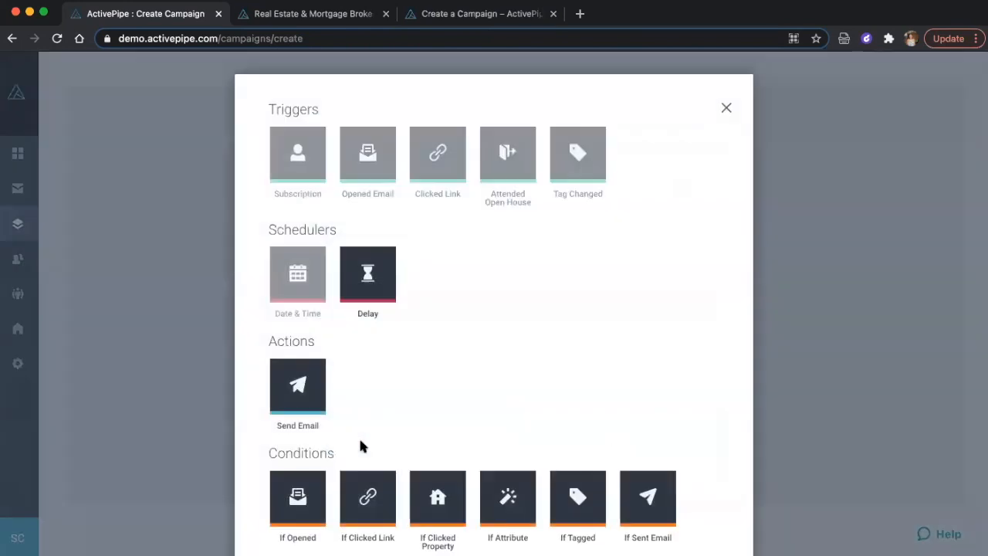
{"action": "left_click", "coordinate": [305, 400]}
{"action": "scroll", "coordinate": [540, 400], "scroll_direction": "down", "scroll_amount": 2}
{"action": "left_click", "coordinate": [466, 406]}
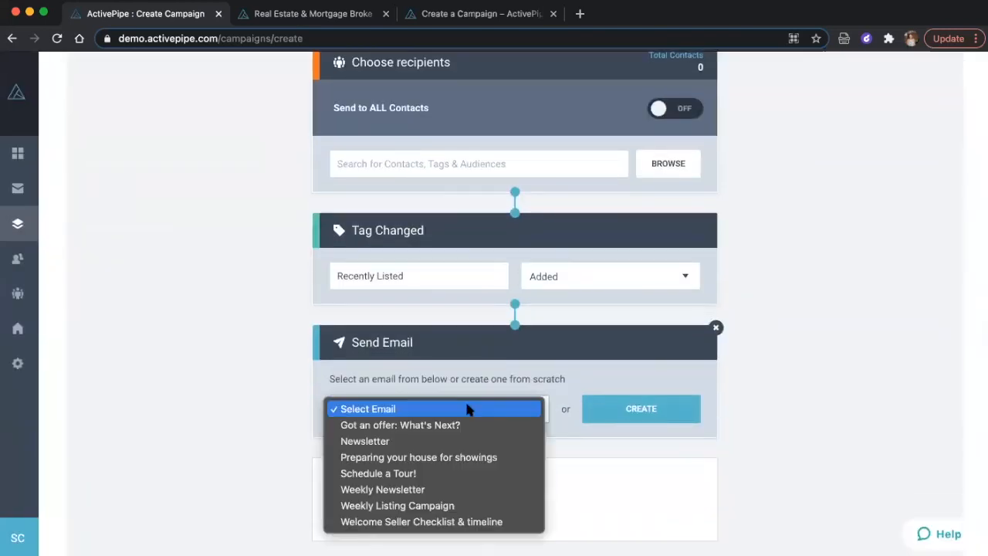
{"action": "left_click", "coordinate": [444, 523]}
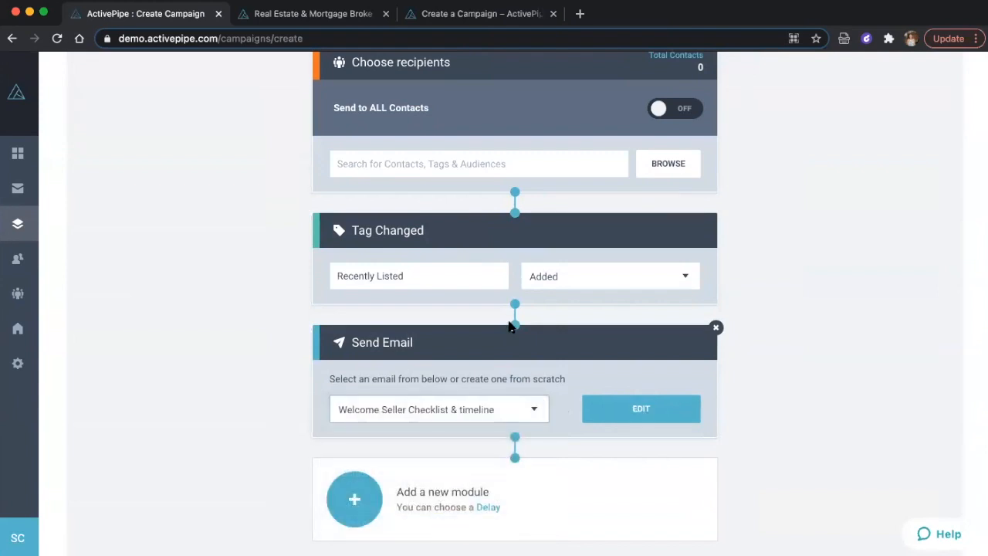
Step: Add a Delay module after the welcome email and set it to 1 week
{"action": "scroll", "coordinate": [511, 324], "scroll_direction": "down", "scroll_amount": 2}
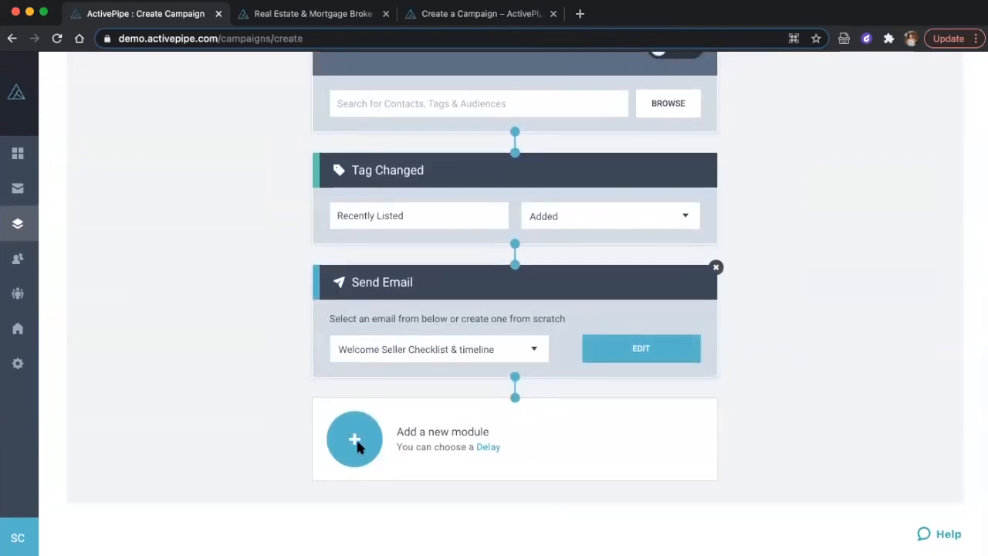
{"action": "left_click", "coordinate": [355, 437]}
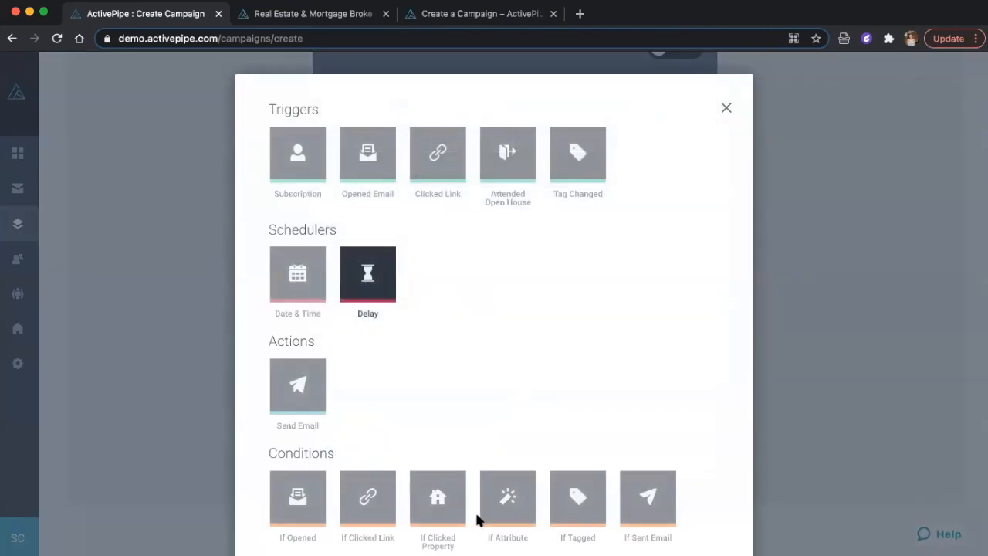
{"action": "left_click", "coordinate": [368, 278]}
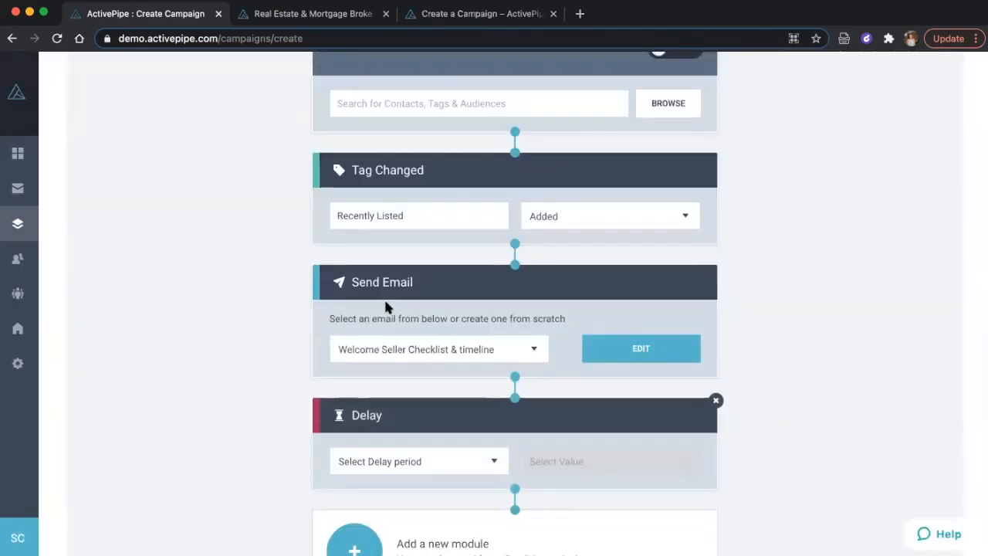
{"action": "scroll", "coordinate": [397, 317], "scroll_direction": "down", "scroll_amount": 2}
{"action": "left_click", "coordinate": [409, 348]}
{"action": "left_click", "coordinate": [432, 396]}
{"action": "left_click", "coordinate": [591, 347]}
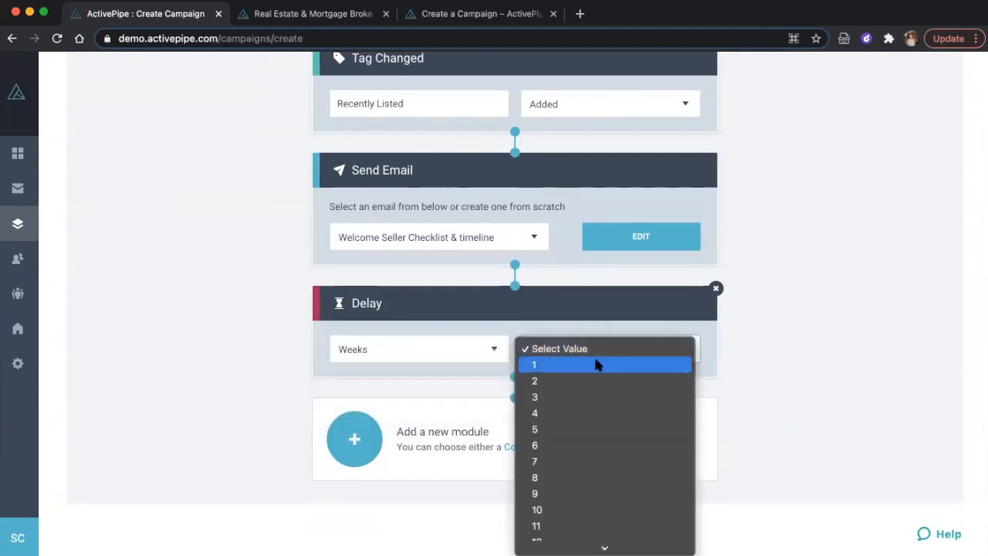
{"action": "left_click", "coordinate": [595, 365]}
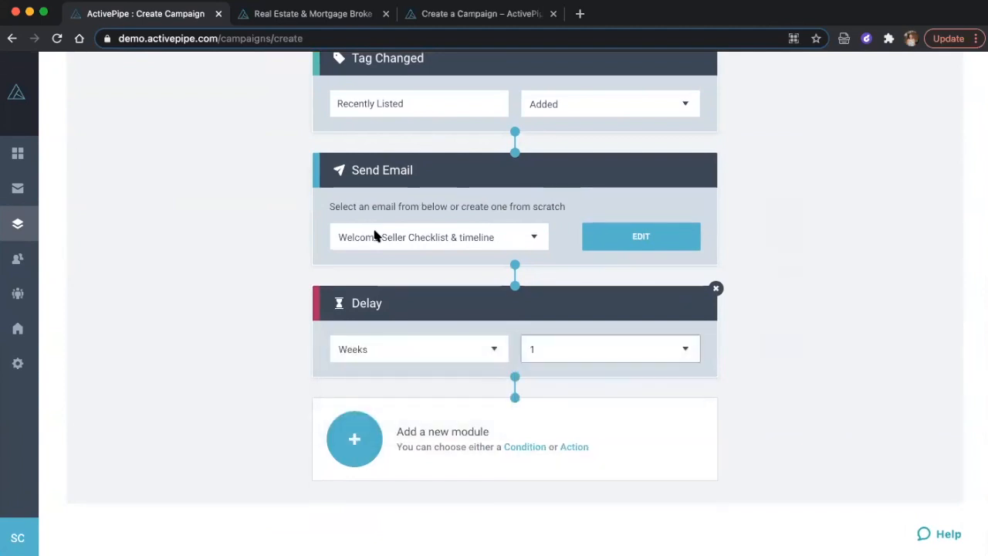
Step: Add a Send Email action after the one-week delay and choose Preparing your house for showings as its email
{"action": "left_click", "coordinate": [354, 441]}
{"action": "left_click", "coordinate": [297, 390]}
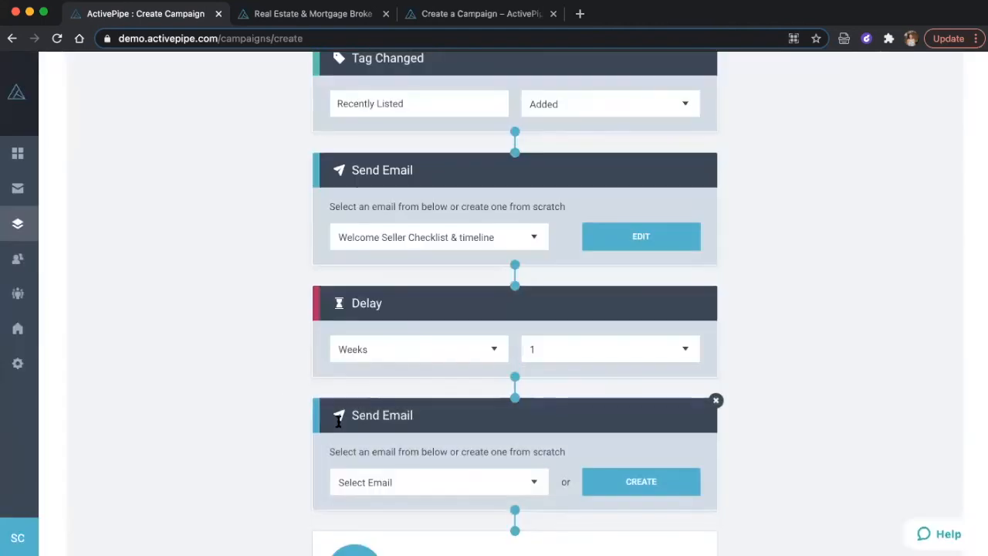
{"action": "left_click", "coordinate": [405, 475]}
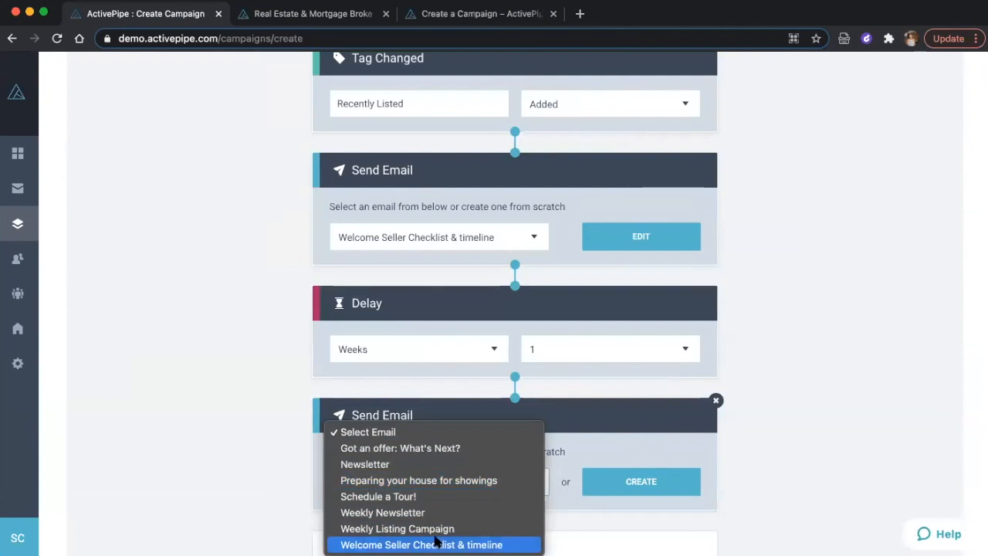
{"action": "left_click", "coordinate": [453, 481]}
Step: Add a Delay module after the Preparing your house for showings email and set it to 2 weeks
{"action": "scroll", "coordinate": [506, 381], "scroll_direction": "down", "scroll_amount": 3}
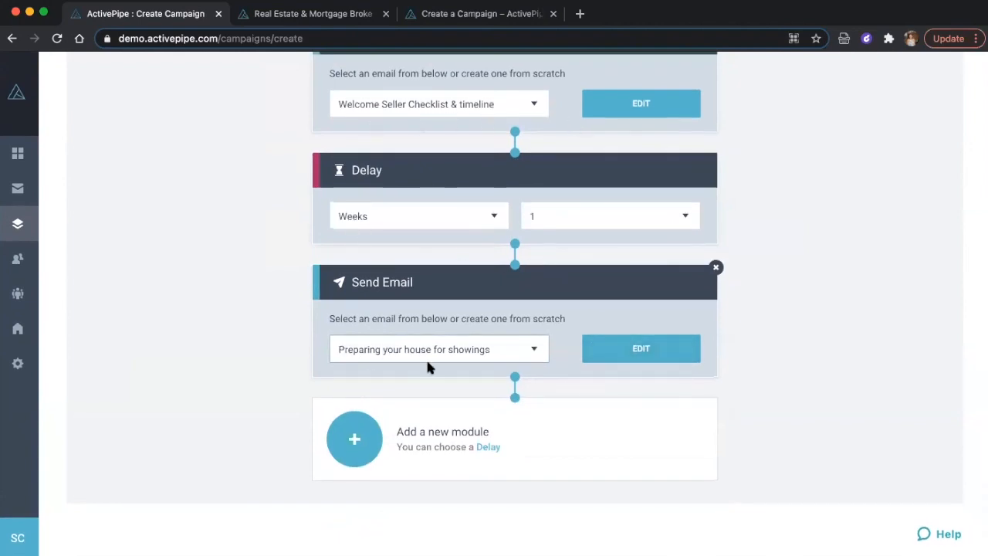
{"action": "left_click", "coordinate": [342, 453]}
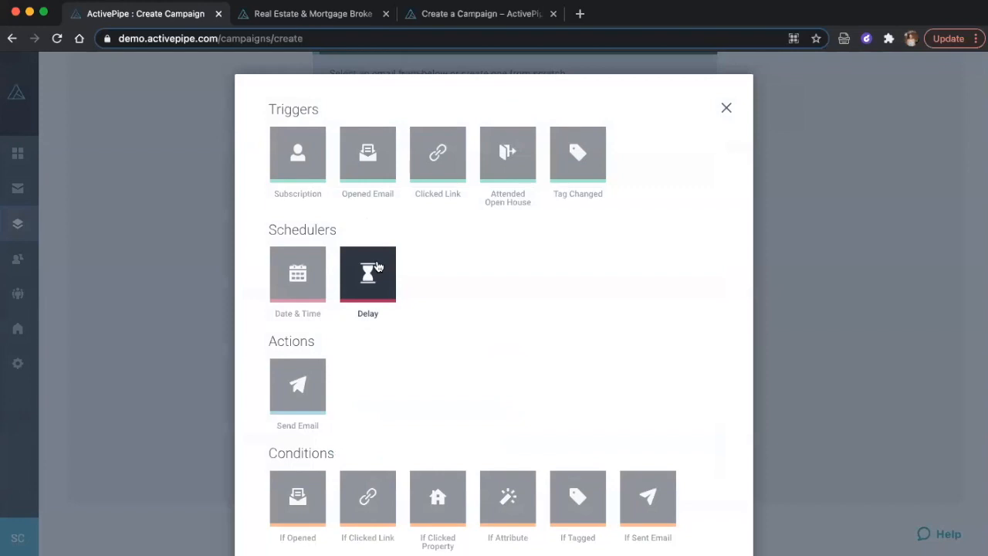
{"action": "left_click", "coordinate": [367, 266]}
{"action": "scroll", "coordinate": [454, 410], "scroll_direction": "down", "scroll_amount": 2}
{"action": "left_click", "coordinate": [444, 399]}
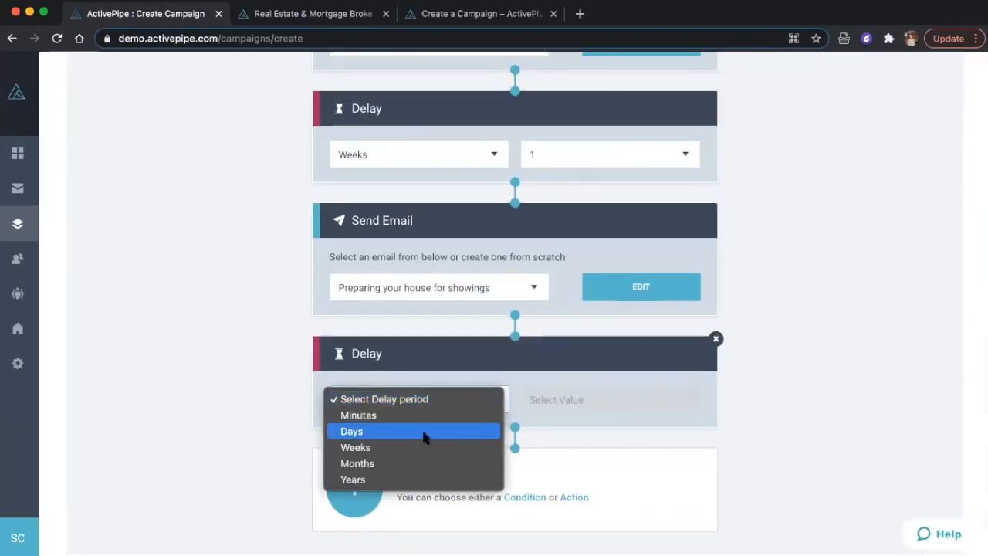
{"action": "left_click", "coordinate": [423, 447]}
{"action": "left_click", "coordinate": [629, 399]}
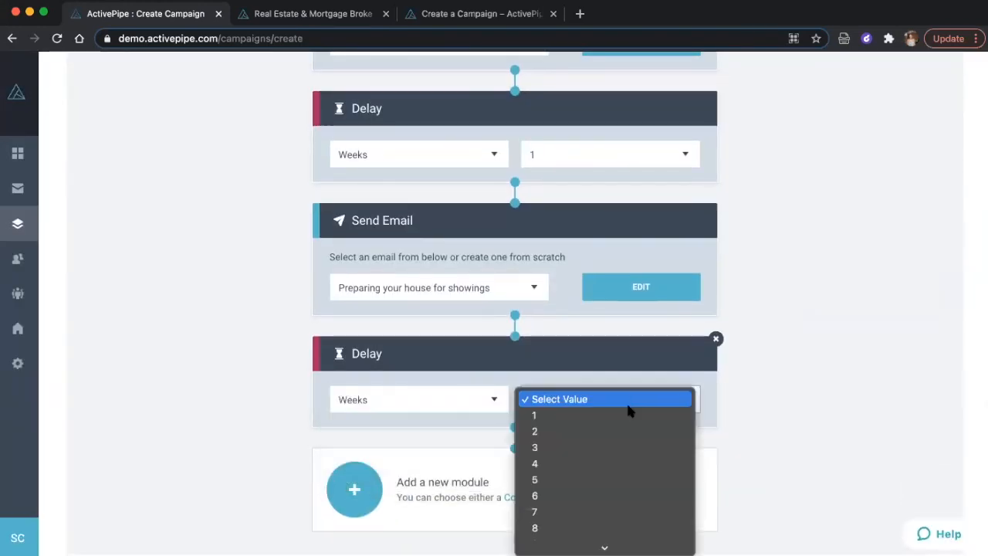
{"action": "left_click", "coordinate": [537, 430]}
Step: Add a Send Email action after the two-week delay and choose Got an offer: What's Next? as its email
{"action": "scroll", "coordinate": [494, 432], "scroll_direction": "down", "scroll_amount": 2}
{"action": "left_click", "coordinate": [355, 440]}
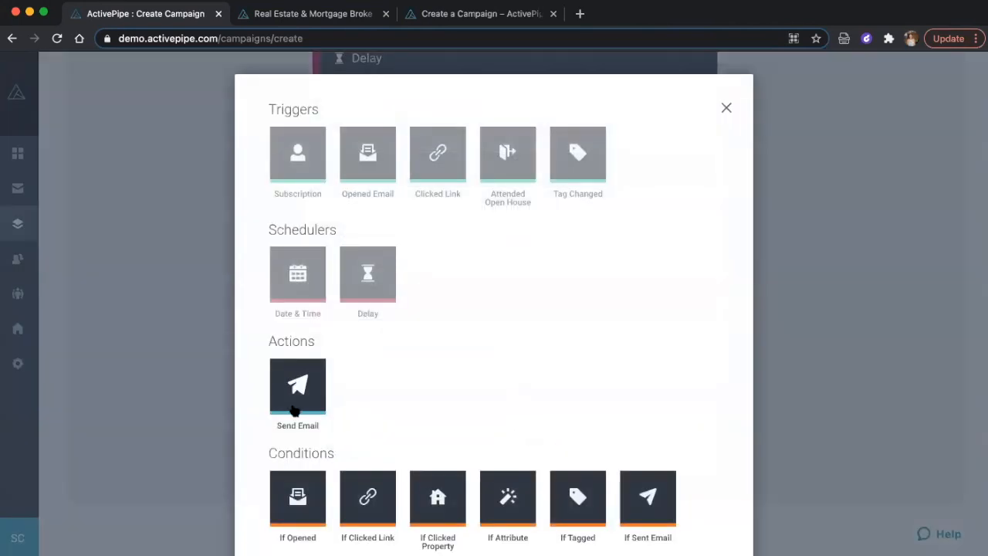
{"action": "left_click", "coordinate": [294, 410]}
{"action": "scroll", "coordinate": [494, 282], "scroll_direction": "down", "scroll_amount": 2}
{"action": "left_click", "coordinate": [434, 351]}
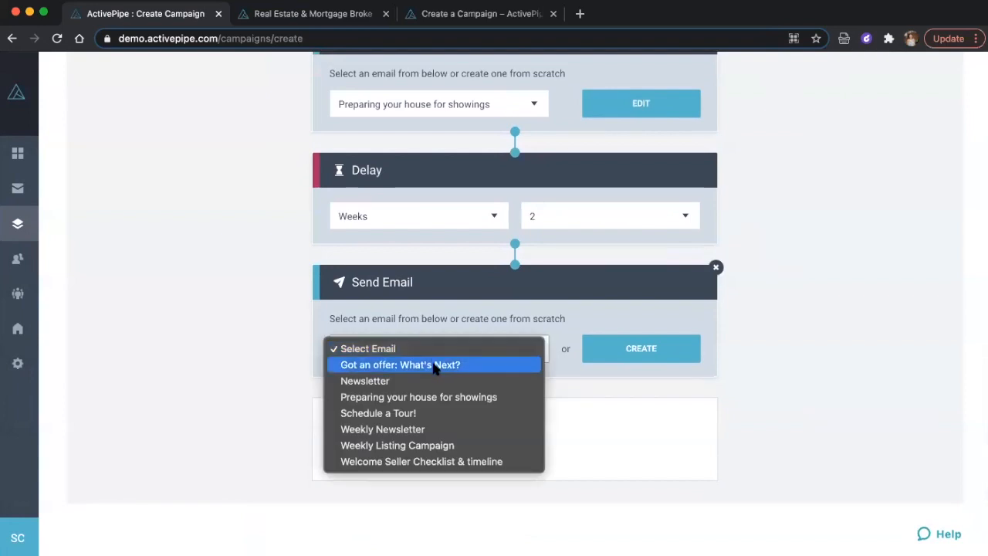
{"action": "left_click", "coordinate": [434, 366]}
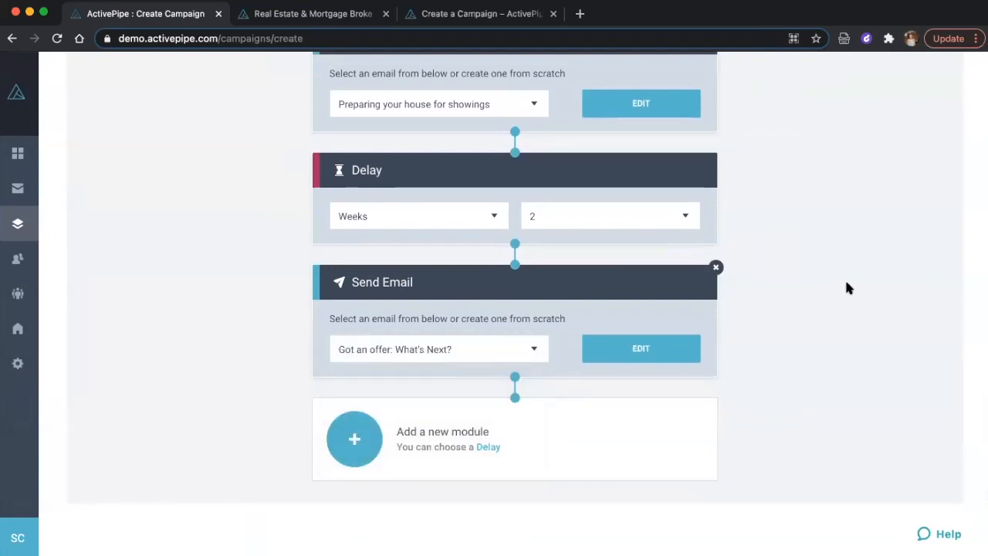
Step: Review the Seller Campaign's sequence of emails and delays, and save the campaign
{"action": "scroll", "coordinate": [846, 283], "scroll_direction": "up", "scroll_amount": 3}
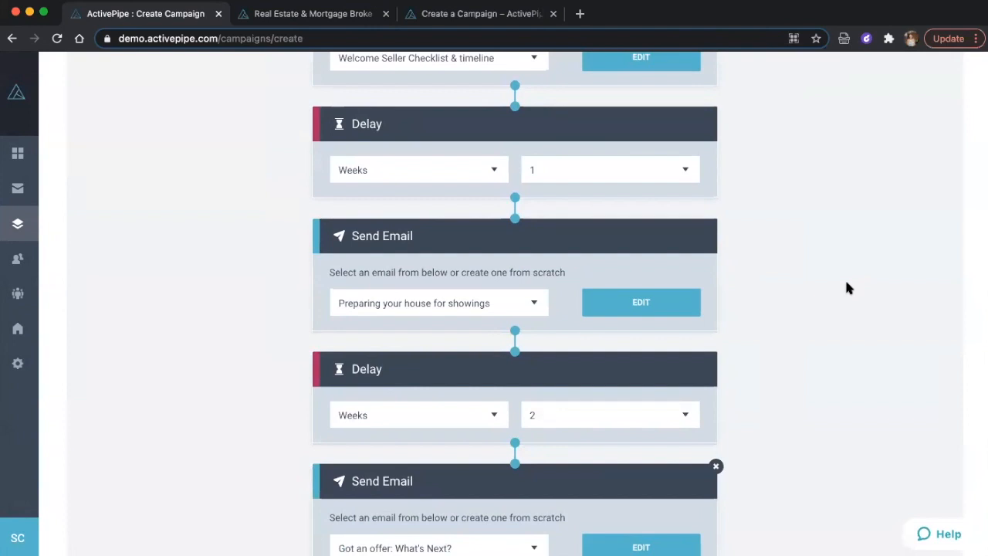
{"action": "scroll", "coordinate": [846, 287], "scroll_direction": "up", "scroll_amount": 5}
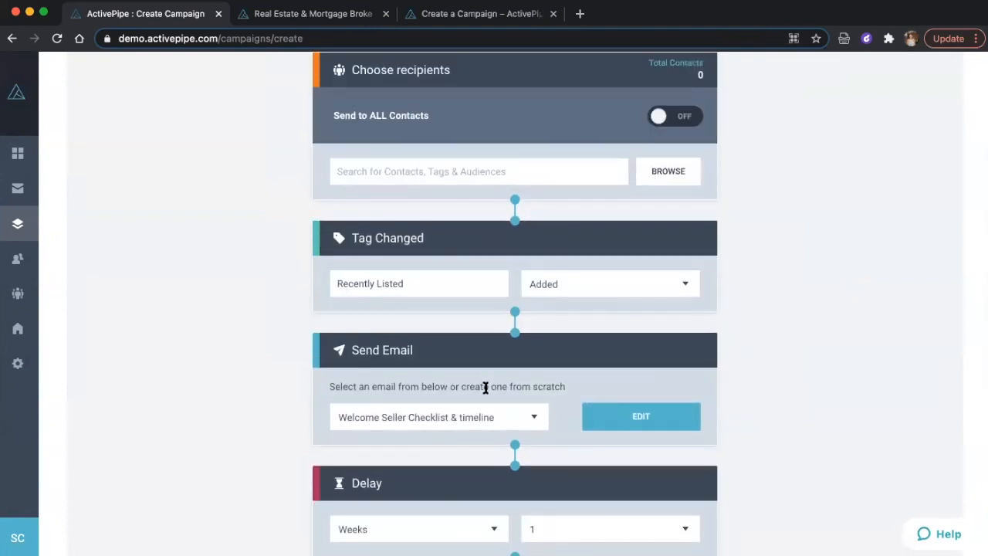
{"action": "scroll", "coordinate": [484, 388], "scroll_direction": "down", "scroll_amount": 7}
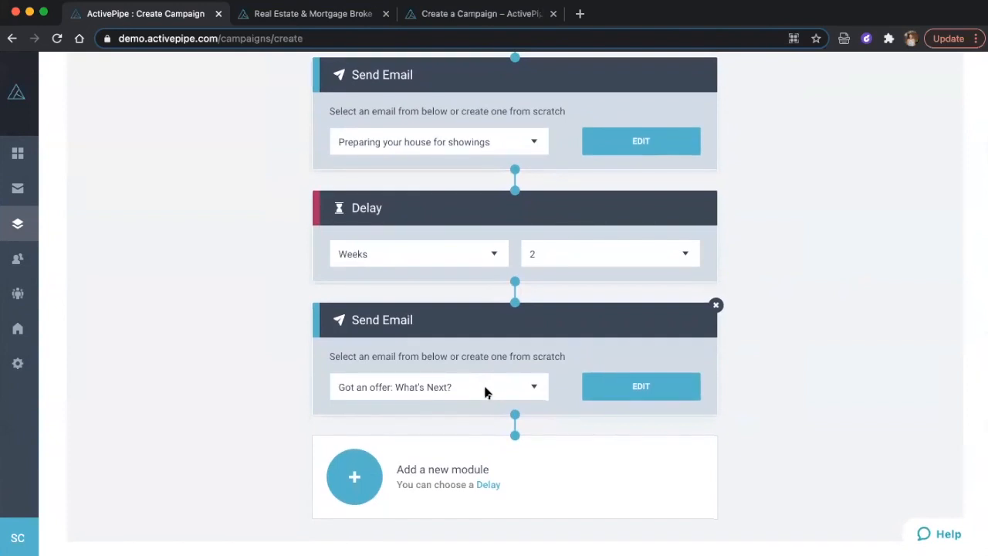
{"action": "scroll", "coordinate": [882, 258], "scroll_direction": "up", "scroll_amount": 10}
{"action": "left_click", "coordinate": [887, 122]}
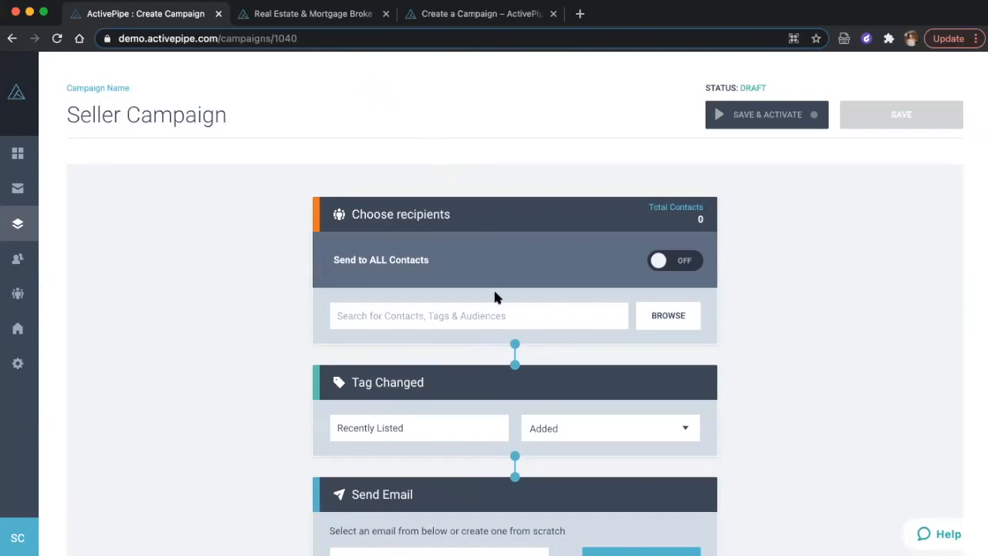
Step: Open the Preparing your house for showings email from its Send Email module, examine its content, and return to the campaign
{"action": "scroll", "coordinate": [496, 293], "scroll_direction": "down", "scroll_amount": 10}
{"action": "scroll", "coordinate": [496, 297], "scroll_direction": "down", "scroll_amount": 1}
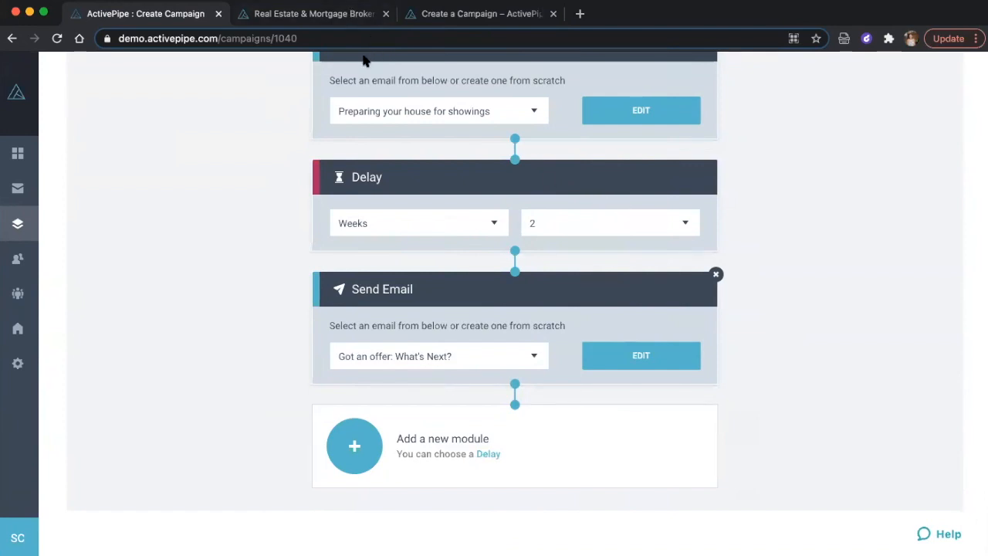
{"action": "scroll", "coordinate": [519, 266], "scroll_direction": "up", "scroll_amount": 3}
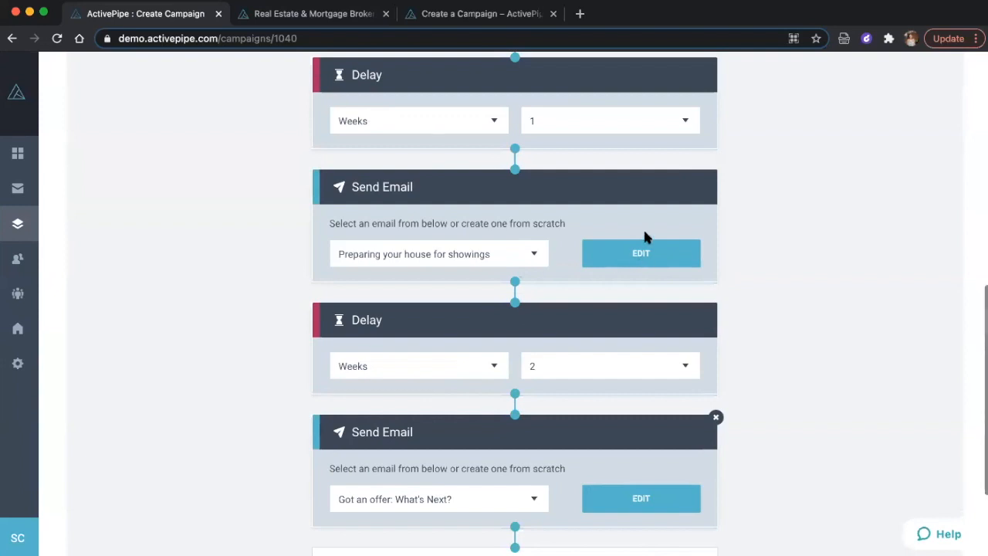
{"action": "left_click", "coordinate": [641, 256]}
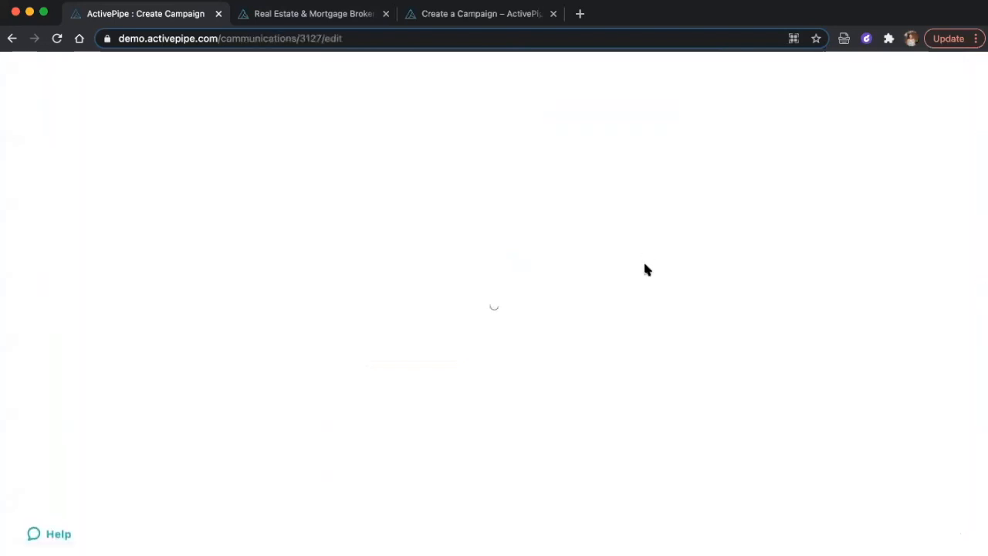
{"action": "scroll", "coordinate": [536, 384], "scroll_direction": "down", "scroll_amount": 5}
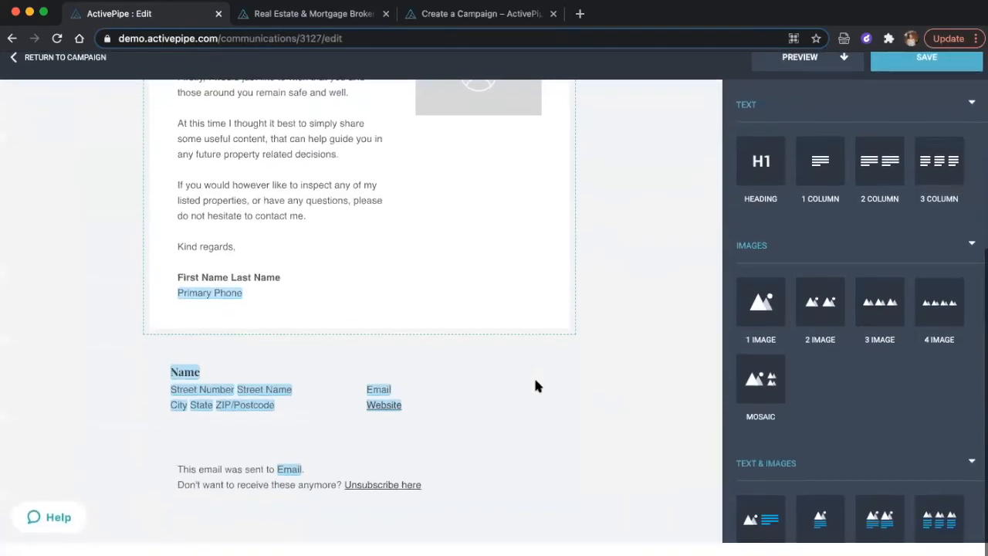
{"action": "scroll", "coordinate": [536, 382], "scroll_direction": "up", "scroll_amount": 5}
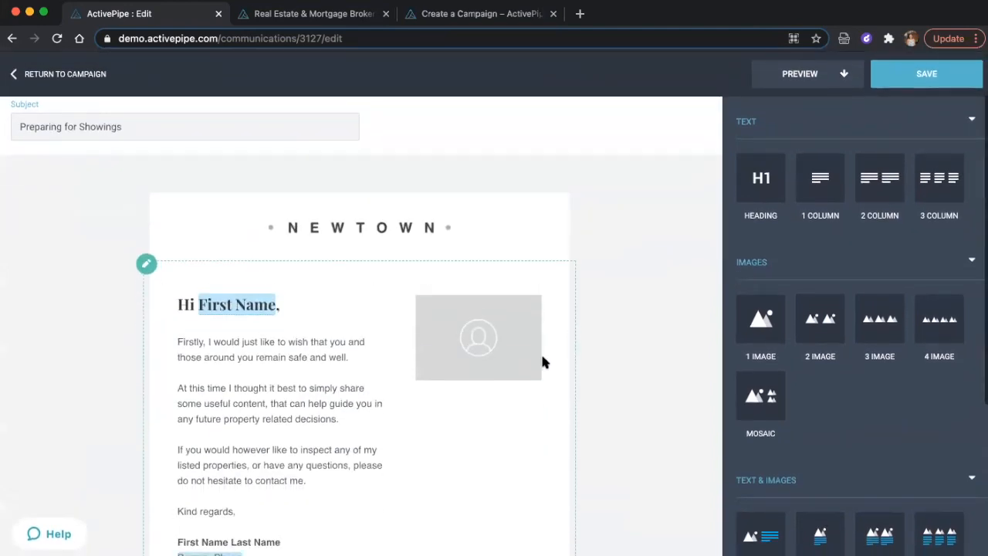
{"action": "scroll", "coordinate": [375, 366], "scroll_direction": "down", "scroll_amount": 3}
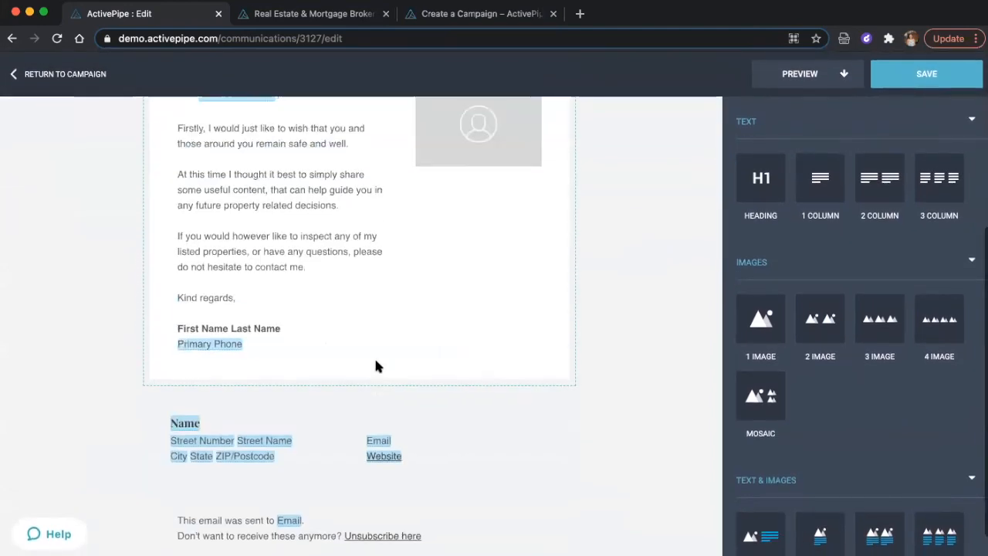
{"action": "scroll", "coordinate": [375, 365], "scroll_direction": "up", "scroll_amount": 4}
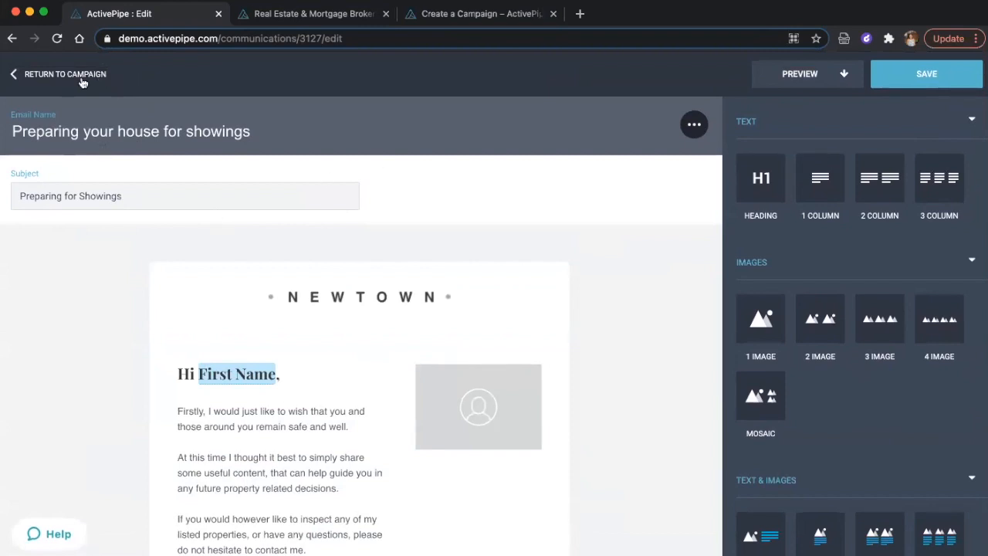
{"action": "left_click", "coordinate": [83, 79]}
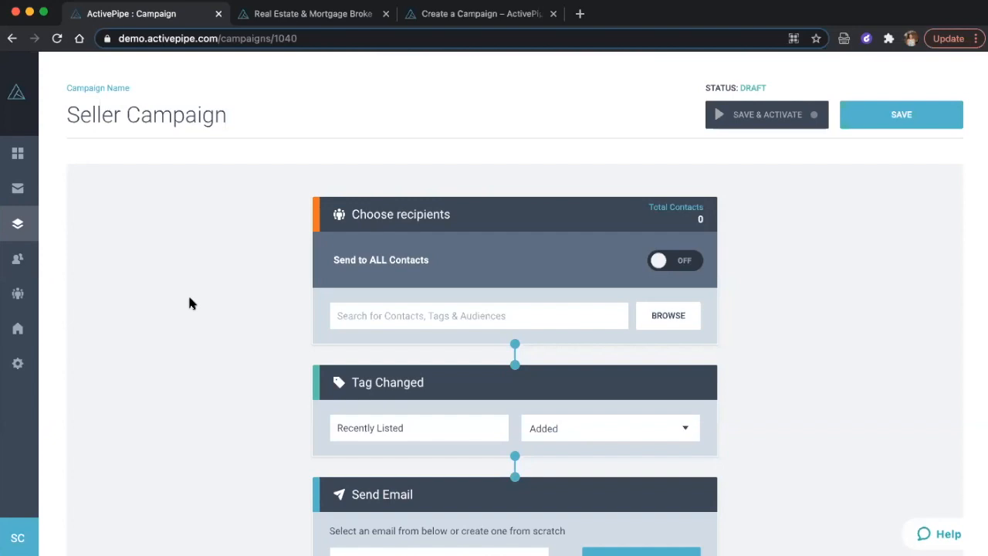
Step: Leave the Seller Campaign without saving again and create a new campaign named test
{"action": "left_click", "coordinate": [26, 229]}
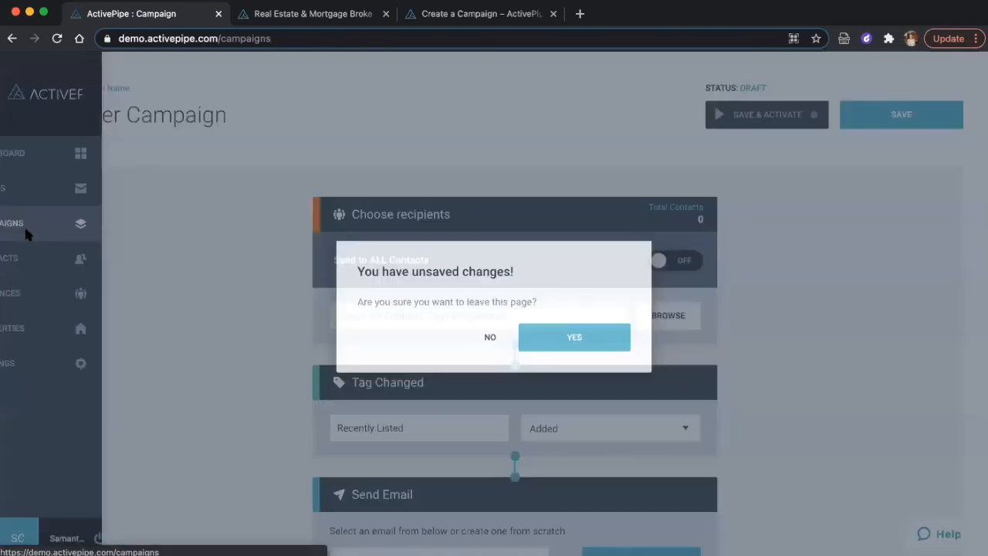
{"action": "left_click", "coordinate": [591, 340]}
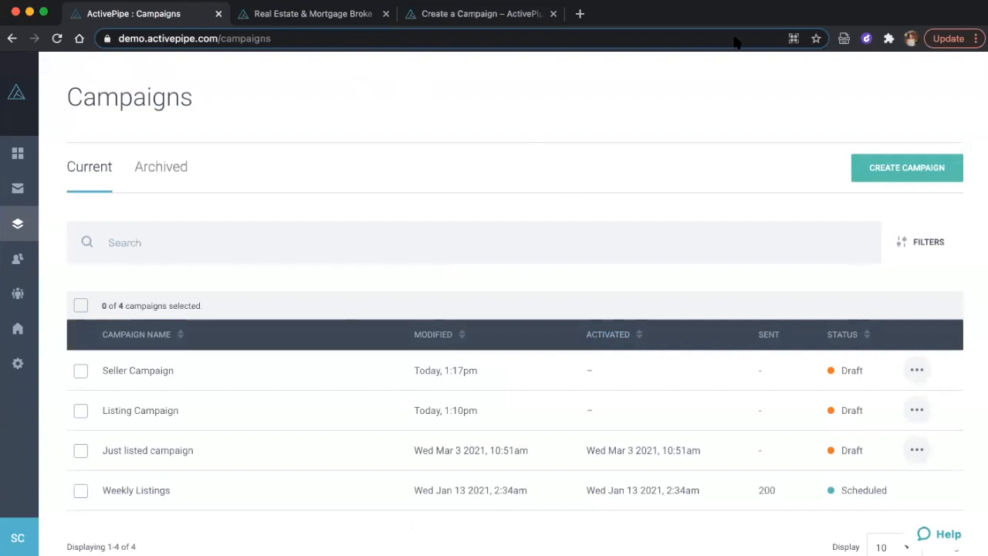
{"action": "left_click", "coordinate": [896, 167]}
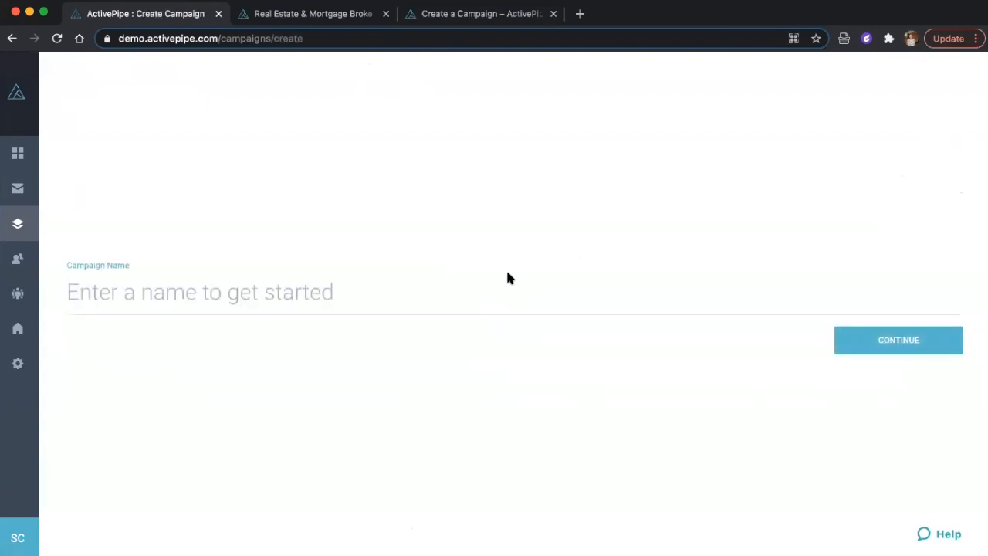
{"action": "type", "text": "test"}
{"action": "key", "text": "Return"}
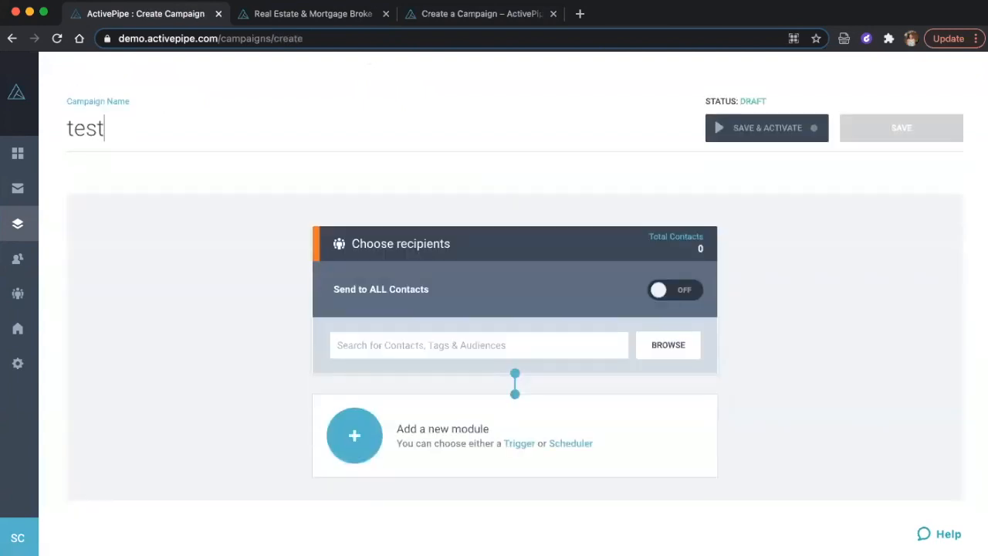
Step: Add a Clicked Link trigger to the test campaign for the Website link in the Newsletter email
{"action": "left_click", "coordinate": [339, 414]}
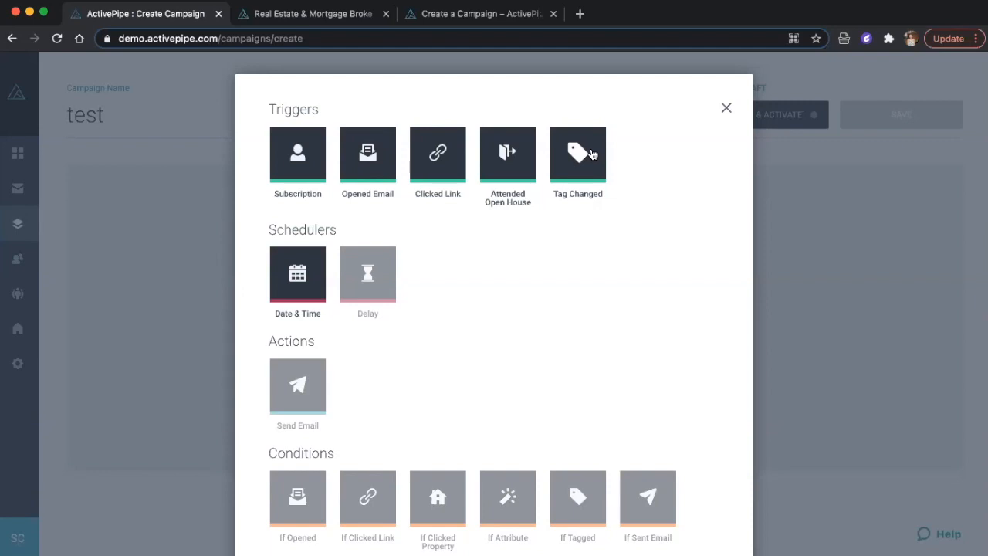
{"action": "left_click", "coordinate": [433, 175]}
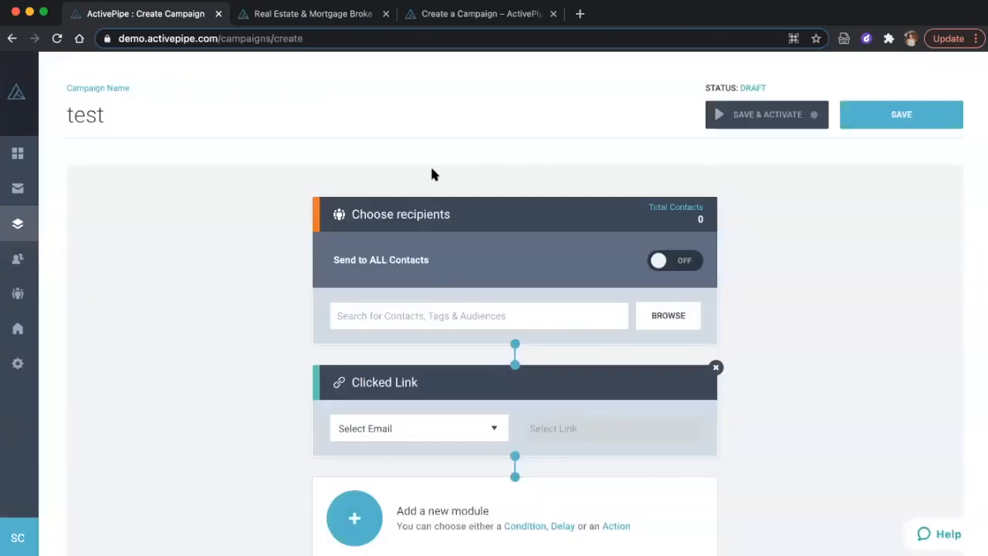
{"action": "left_click", "coordinate": [423, 419]}
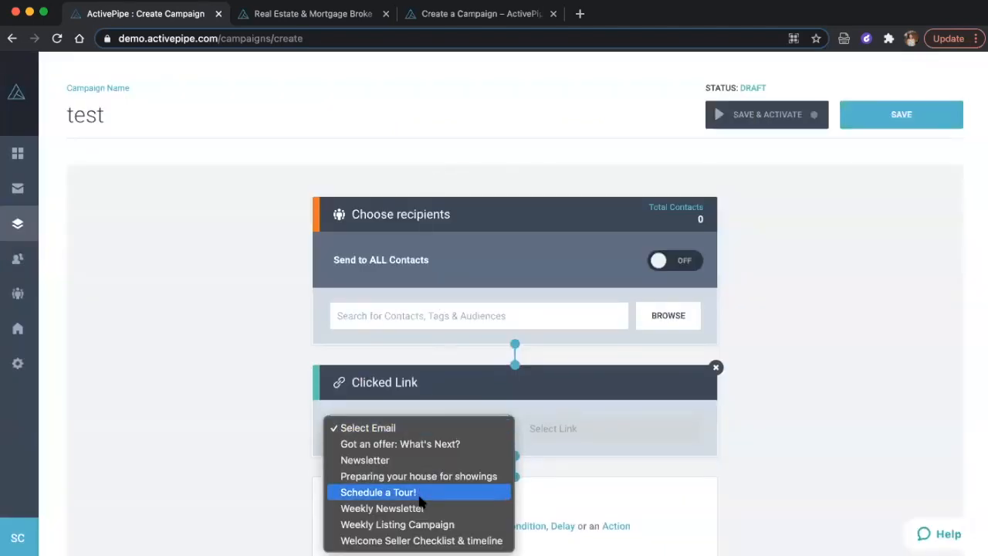
{"action": "left_click", "coordinate": [364, 460]}
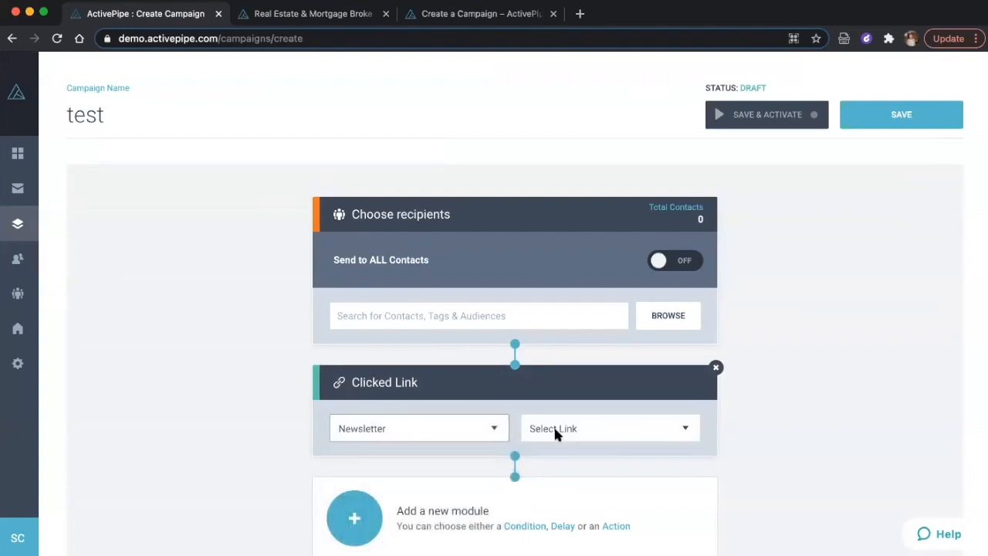
{"action": "left_click", "coordinate": [554, 432]}
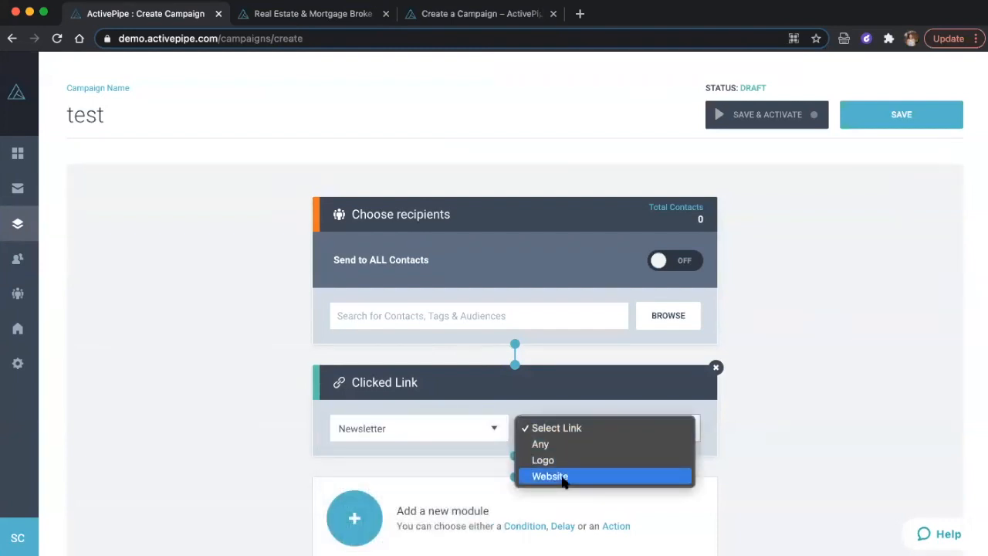
{"action": "left_click", "coordinate": [562, 476]}
Step: Add a Send Email action after the Clicked Link trigger, and remove both modules from the campaign
{"action": "scroll", "coordinate": [641, 424], "scroll_direction": "down", "scroll_amount": 2}
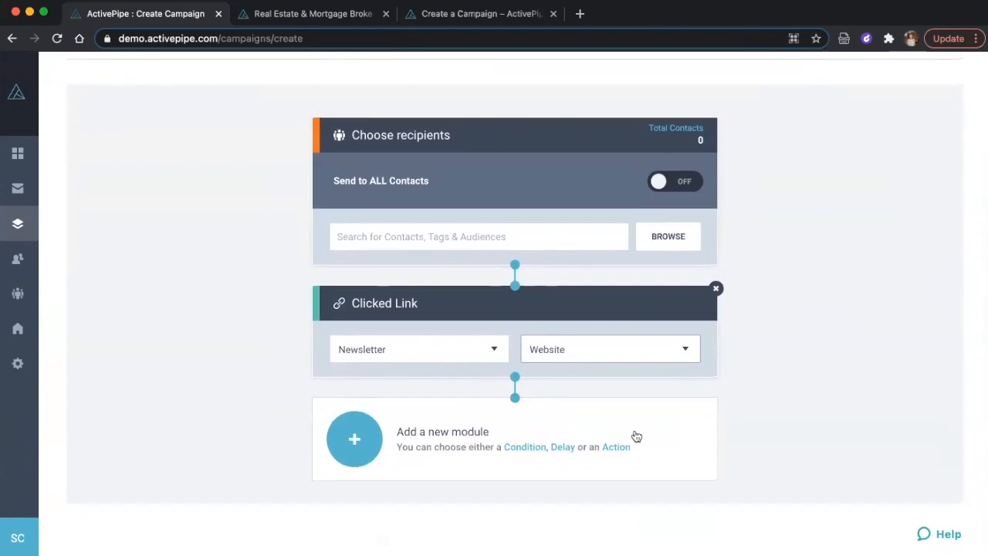
{"action": "left_click", "coordinate": [354, 438]}
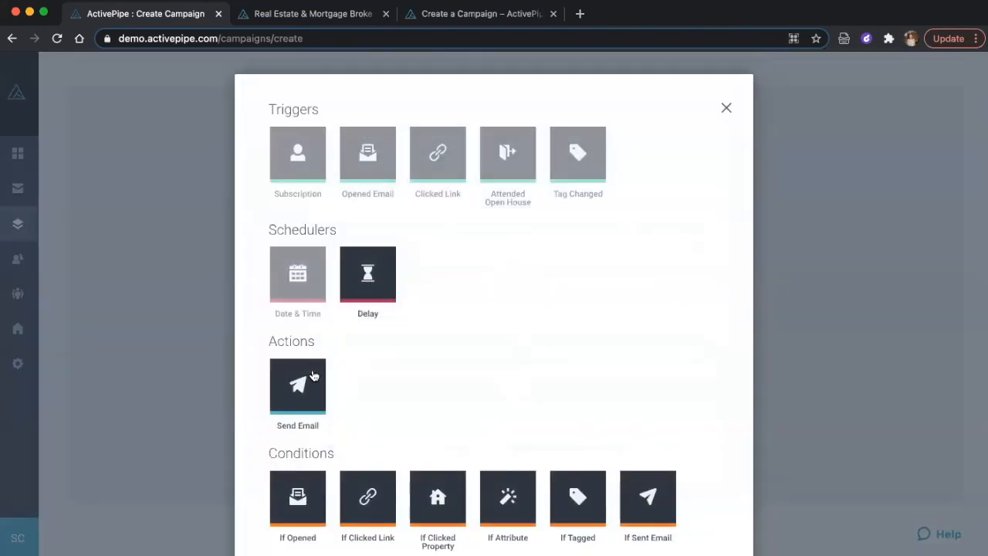
{"action": "left_click", "coordinate": [313, 375]}
{"action": "scroll", "coordinate": [759, 281], "scroll_direction": "down", "scroll_amount": 2}
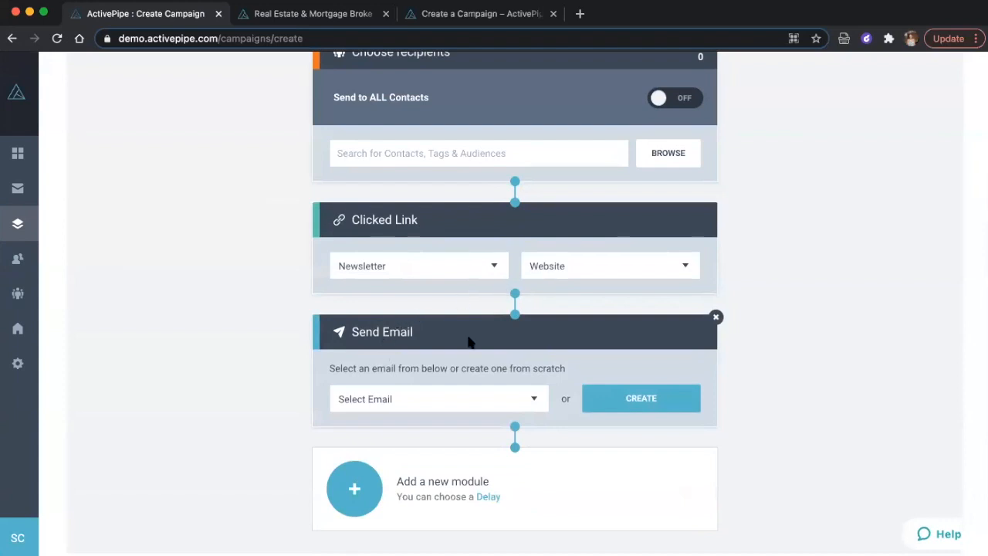
{"action": "left_click", "coordinate": [716, 317]}
{"action": "left_click", "coordinate": [717, 288]}
Step: Add a Date & Time scheduler below the test campaign's recipients
{"action": "left_click", "coordinate": [355, 406]}
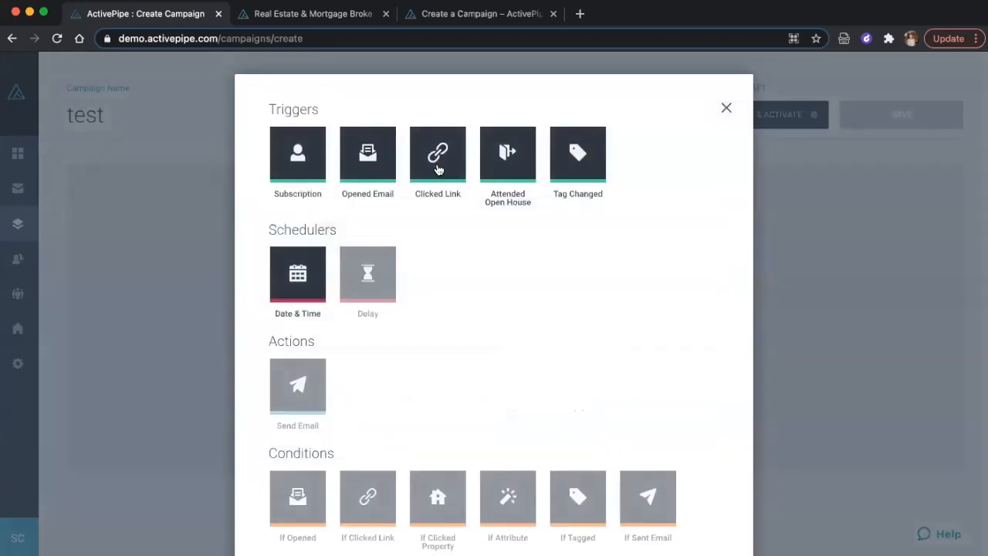
{"action": "left_click", "coordinate": [296, 293]}
{"action": "scroll", "coordinate": [472, 358], "scroll_direction": "down", "scroll_amount": 2}
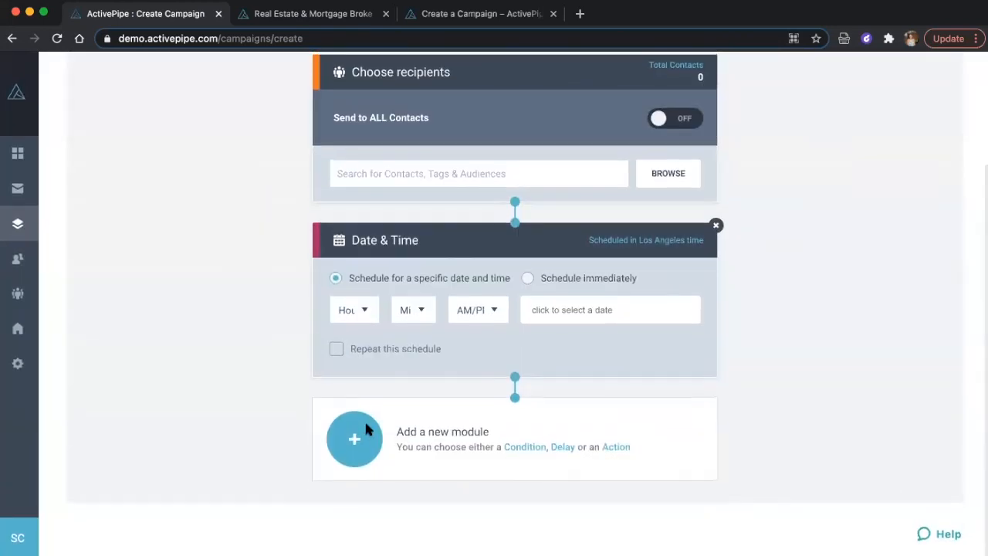
Step: Add an If Opened condition after the Date & Time scheduler, set to Did not open for the Weekly Listing Campaign email
{"action": "left_click", "coordinate": [364, 419]}
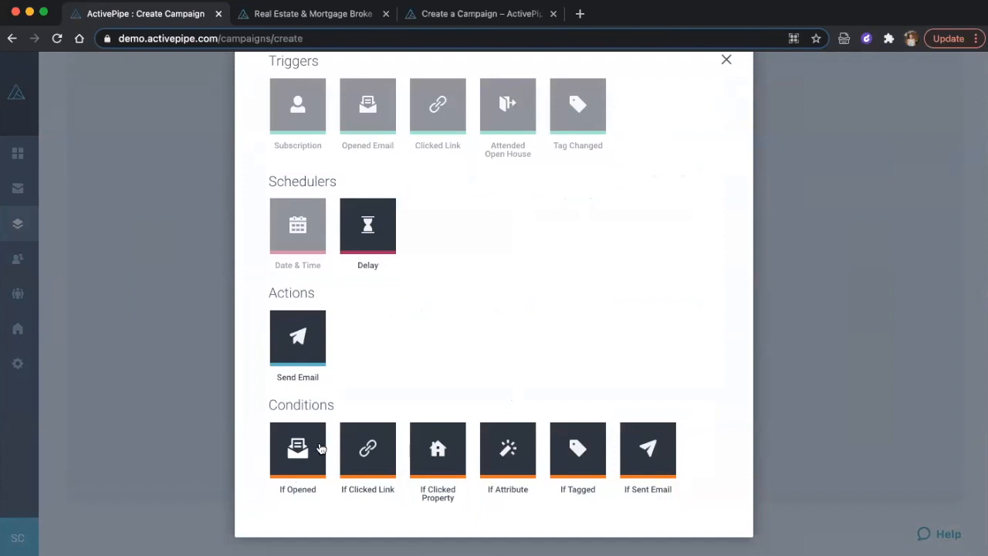
{"action": "left_click", "coordinate": [300, 449]}
{"action": "scroll", "coordinate": [448, 407], "scroll_direction": "down", "scroll_amount": 2}
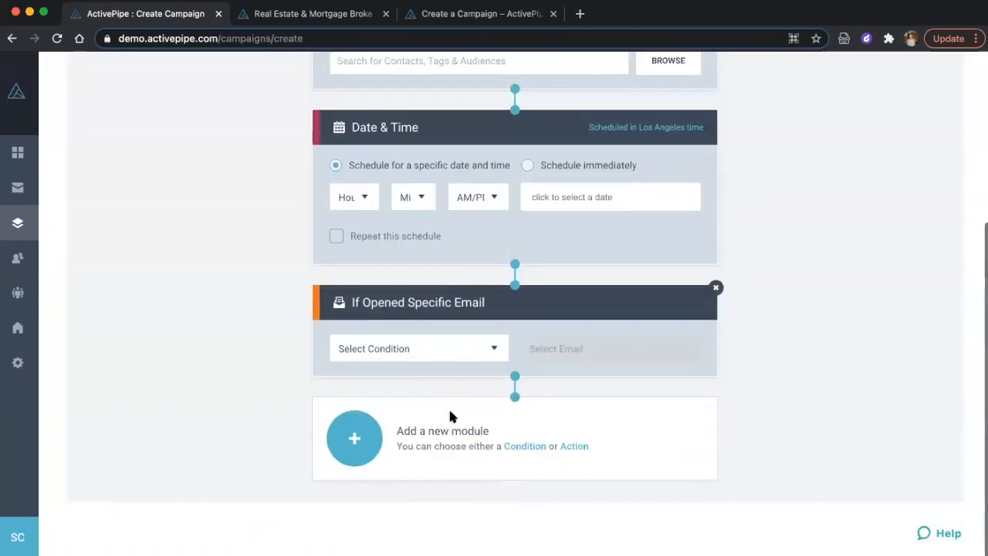
{"action": "left_click", "coordinate": [447, 345]}
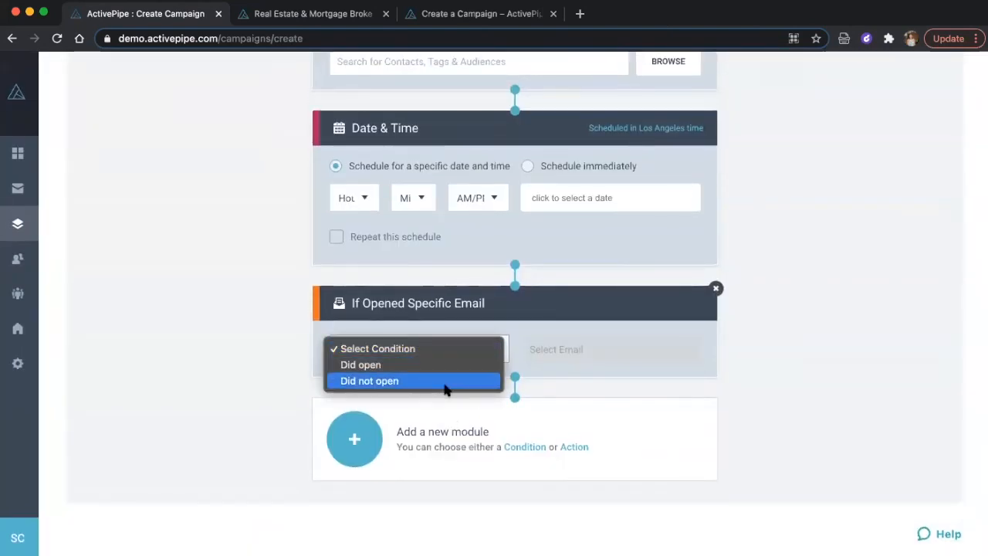
{"action": "left_click", "coordinate": [446, 381]}
{"action": "left_click", "coordinate": [604, 348]}
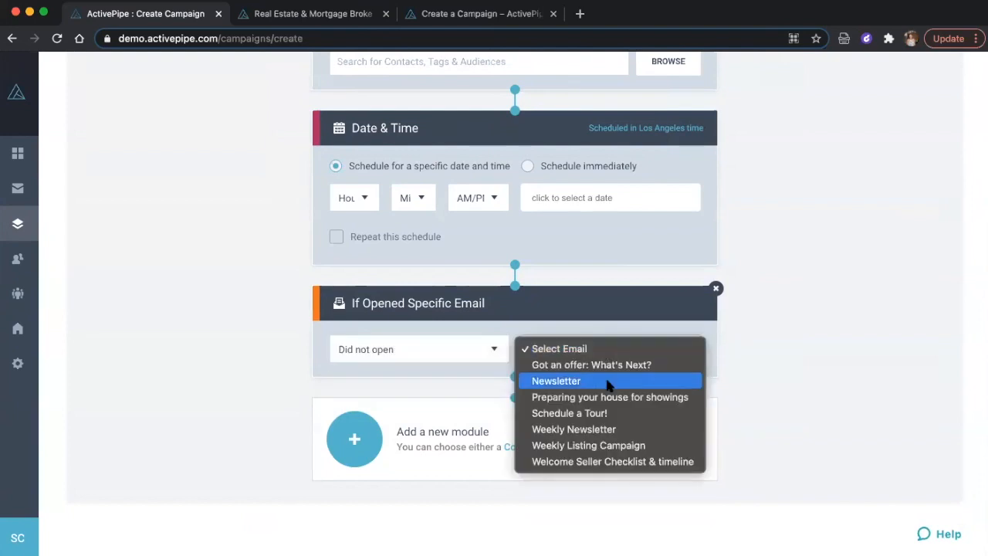
{"action": "left_click", "coordinate": [604, 447]}
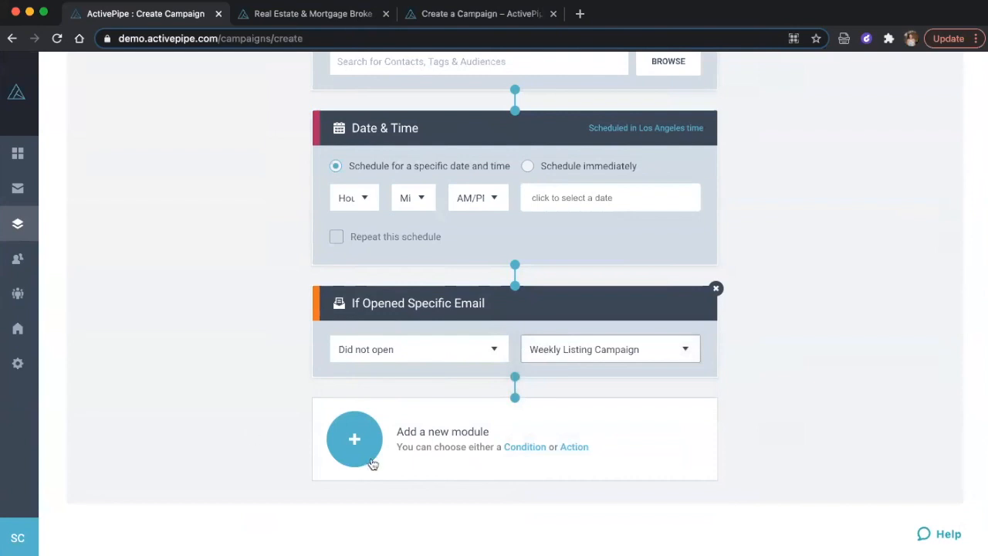
Step: Add a Send Email action after the If Opened condition, view its email choices, and remove both modules from the campaign
{"action": "left_click", "coordinate": [355, 435]}
{"action": "left_click", "coordinate": [276, 390]}
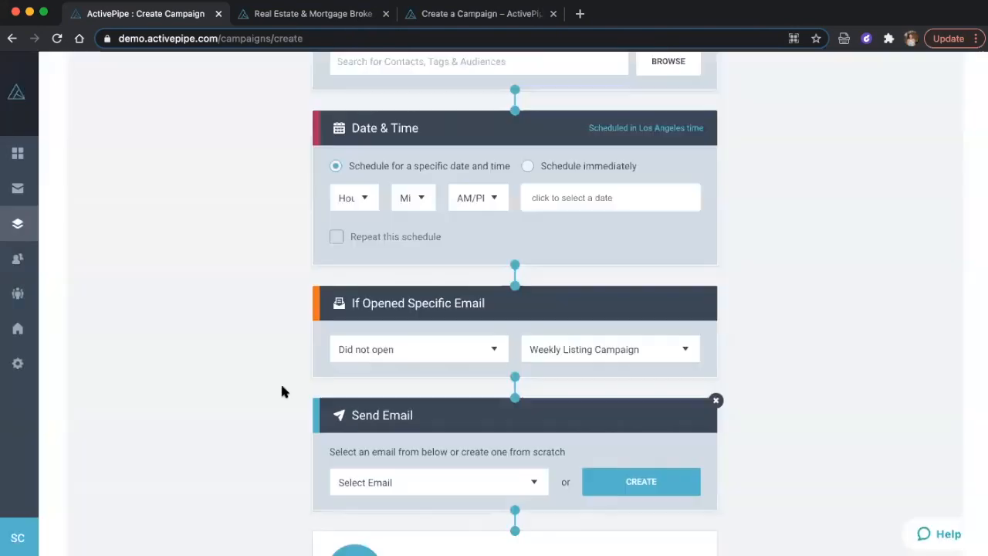
{"action": "left_click", "coordinate": [455, 483]}
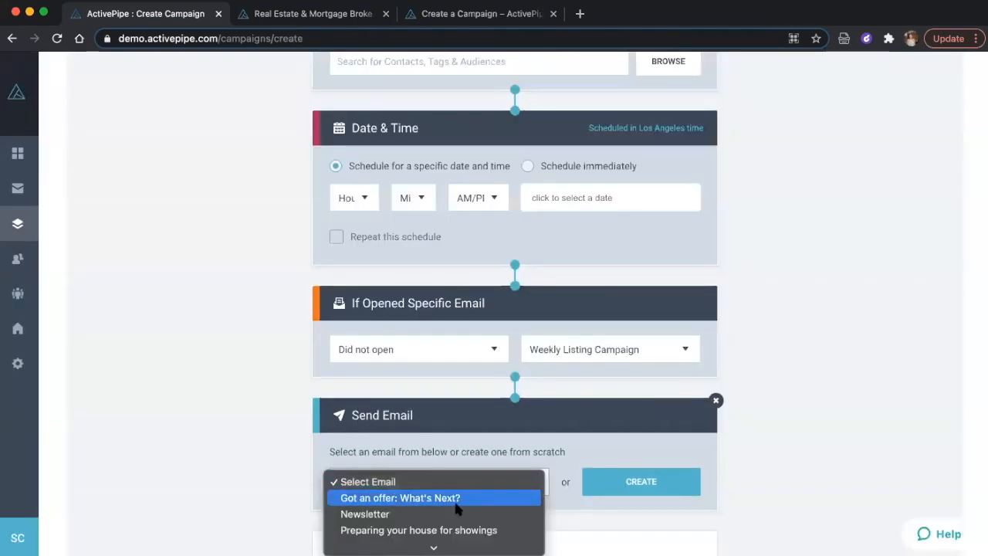
{"action": "left_click", "coordinate": [804, 372]}
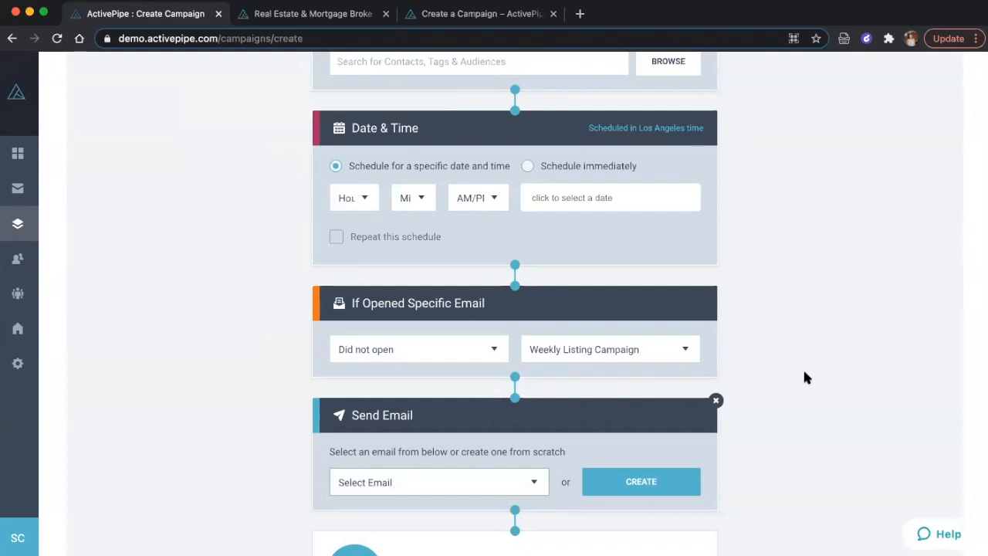
{"action": "scroll", "coordinate": [804, 377], "scroll_direction": "down", "scroll_amount": 3}
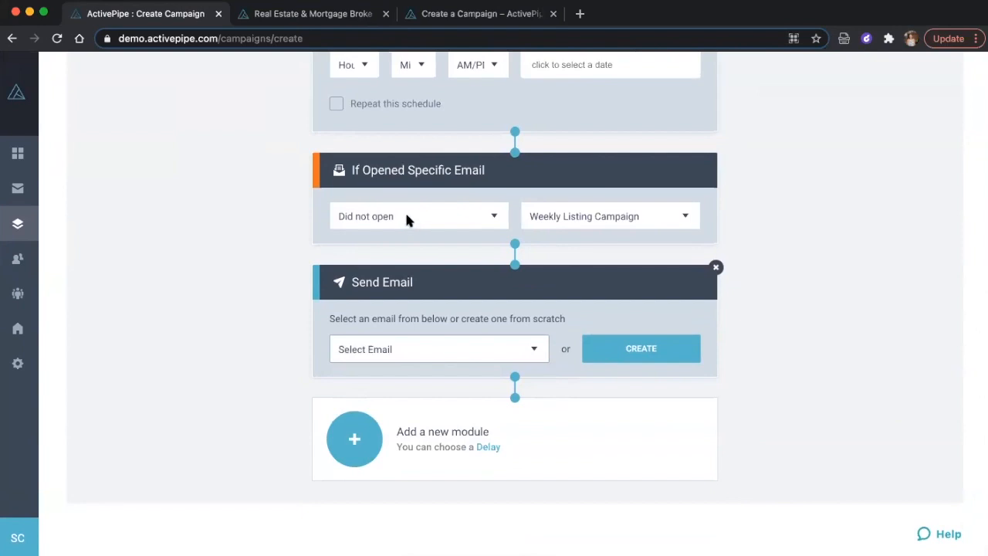
{"action": "left_click", "coordinate": [716, 267]}
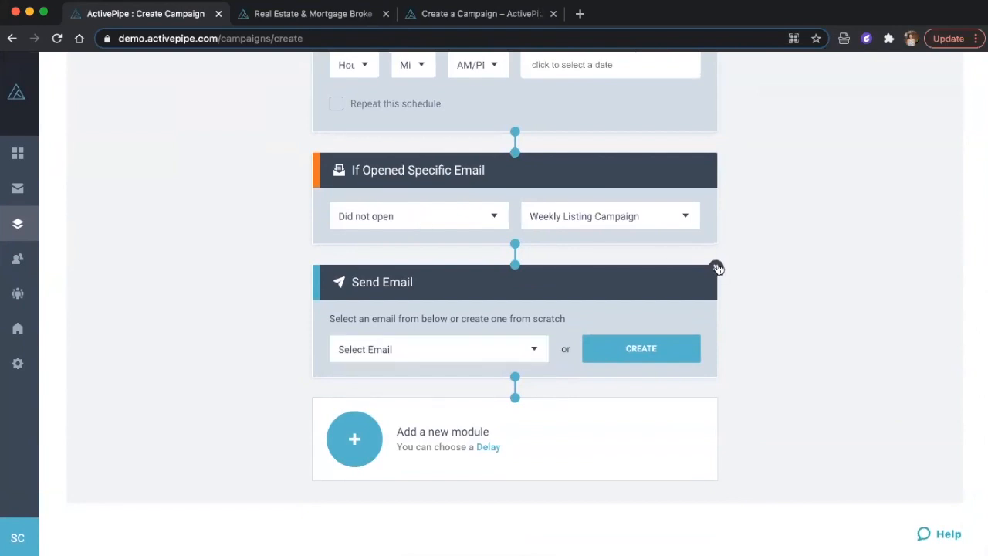
{"action": "left_click", "coordinate": [715, 288]}
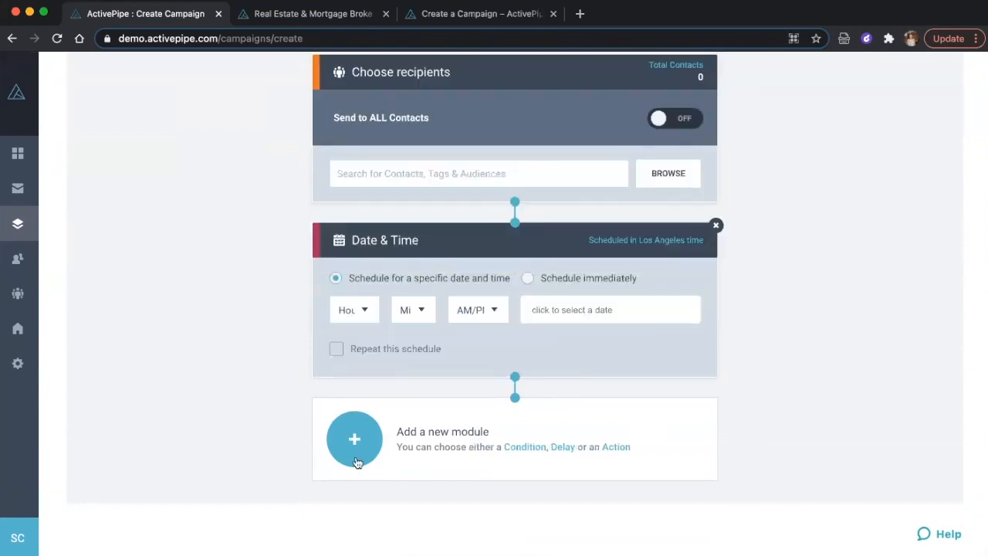
Step: Add an If Clicked Link condition after the Date & Time scheduler, set to Did click for the Website link in the Weekly Listing Campaign email
{"action": "left_click", "coordinate": [355, 440]}
{"action": "scroll", "coordinate": [396, 327], "scroll_direction": "down", "scroll_amount": 2}
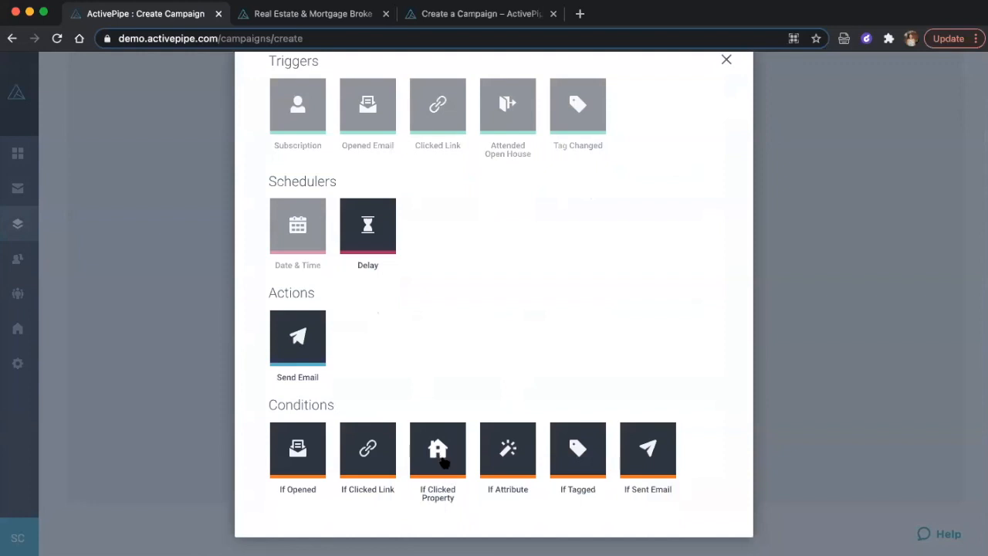
{"action": "left_click", "coordinate": [368, 451]}
{"action": "scroll", "coordinate": [478, 351], "scroll_direction": "down", "scroll_amount": 3}
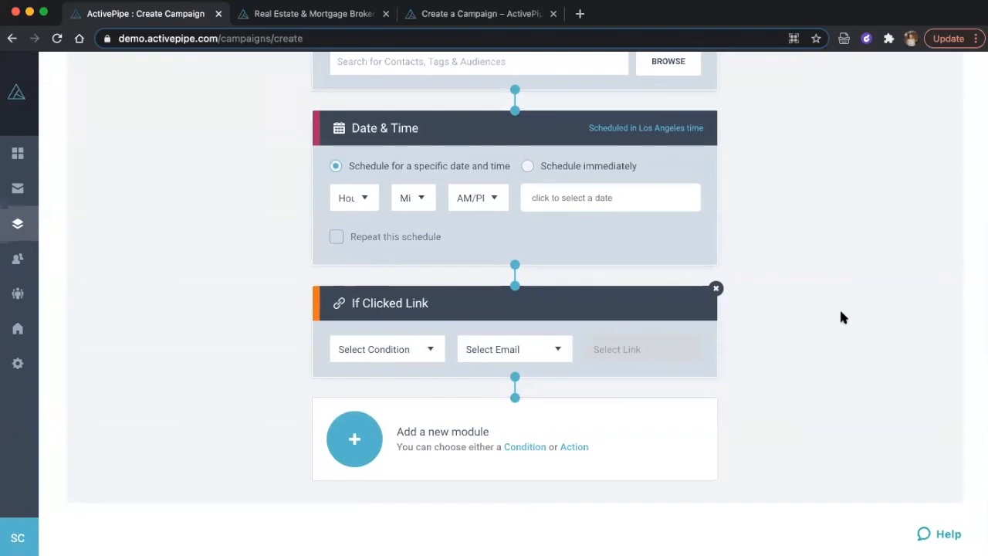
{"action": "left_click", "coordinate": [384, 349]}
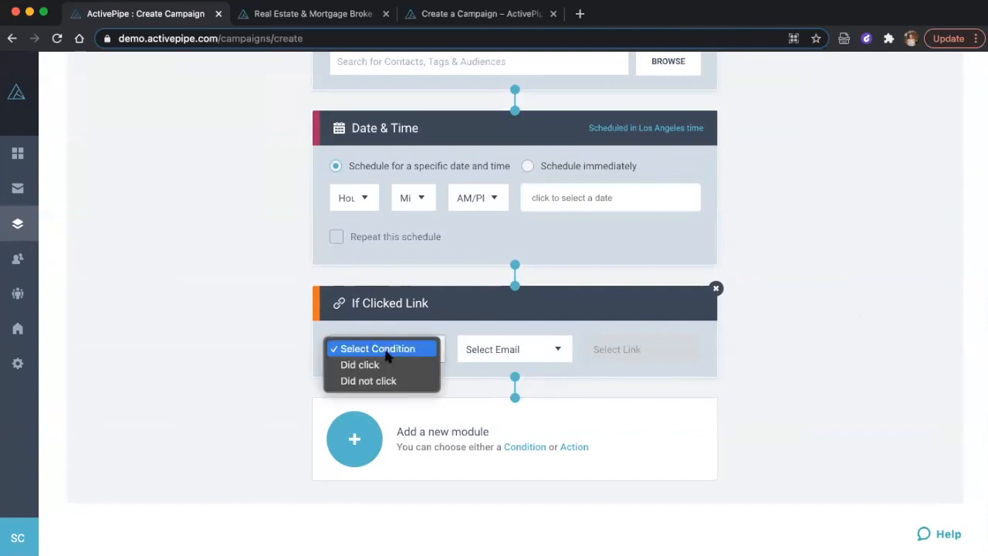
{"action": "left_click", "coordinate": [422, 355]}
{"action": "left_click", "coordinate": [549, 347]}
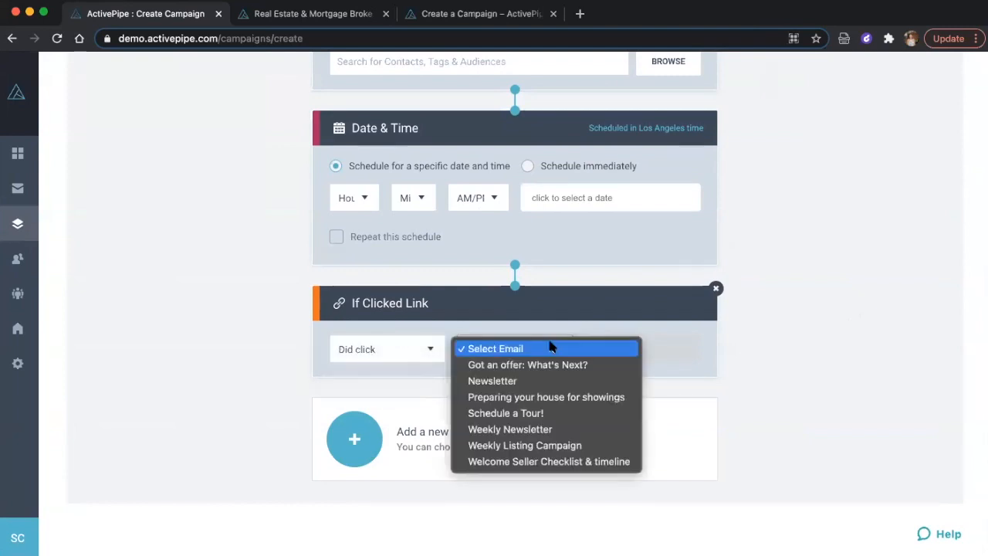
{"action": "left_click", "coordinate": [537, 445]}
{"action": "left_click", "coordinate": [652, 347]}
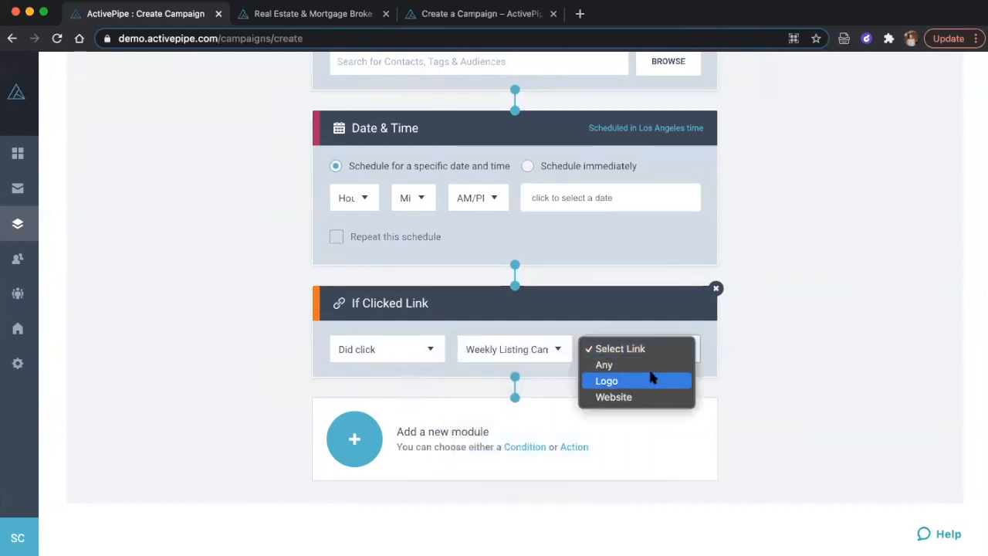
{"action": "left_click", "coordinate": [651, 394]}
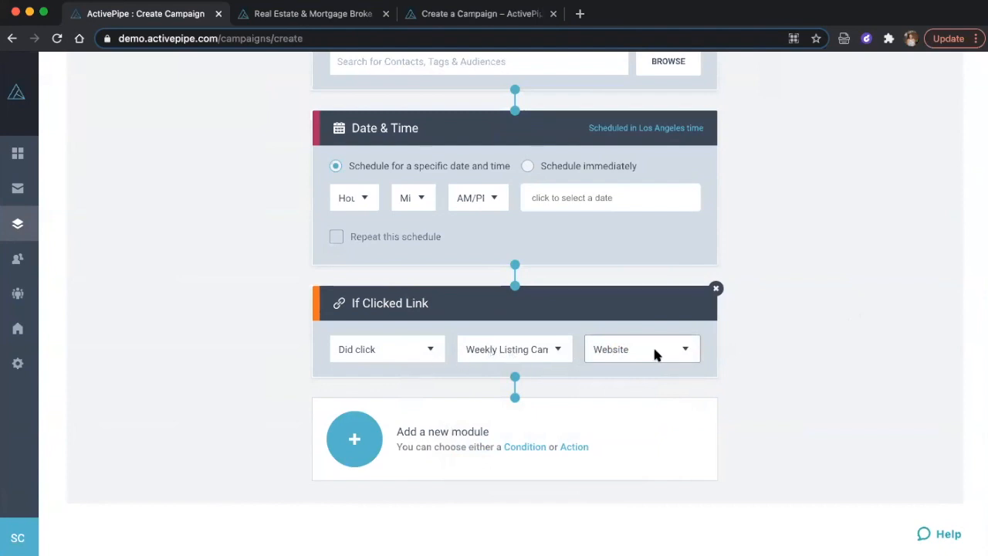
Step: Add a Send Email action after the If Clicked Link condition, and remove both modules from the campaign
{"action": "left_click", "coordinate": [354, 437]}
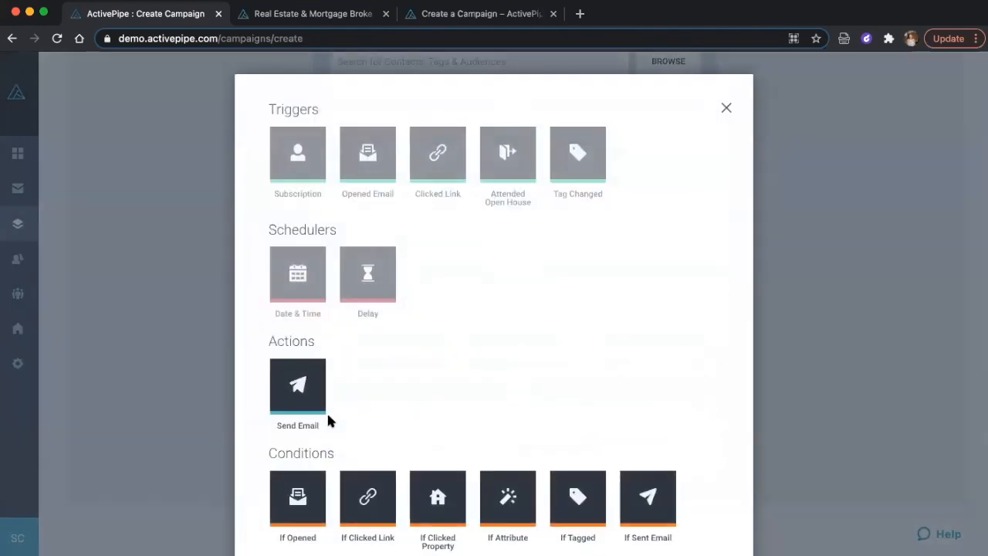
{"action": "left_click", "coordinate": [299, 397]}
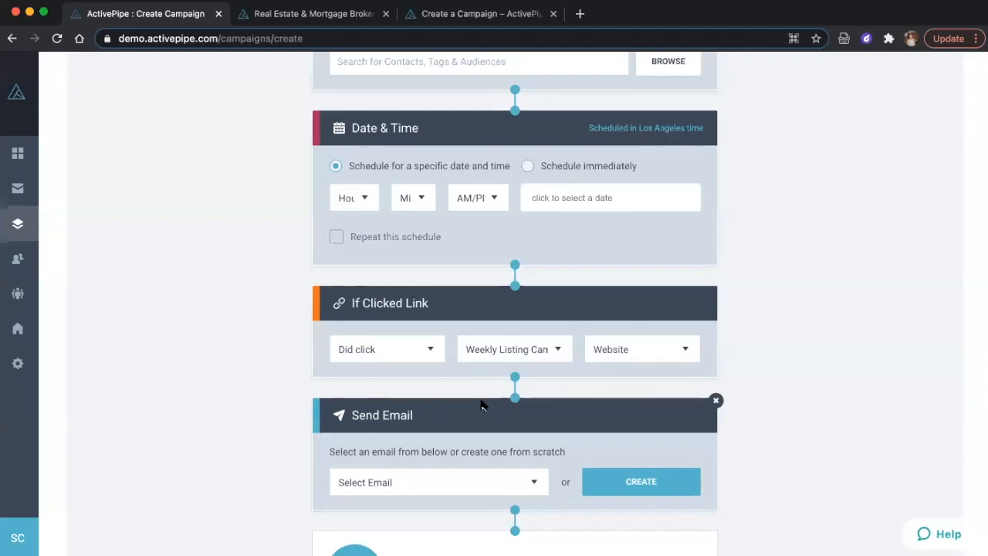
{"action": "scroll", "coordinate": [480, 403], "scroll_direction": "down", "scroll_amount": 1}
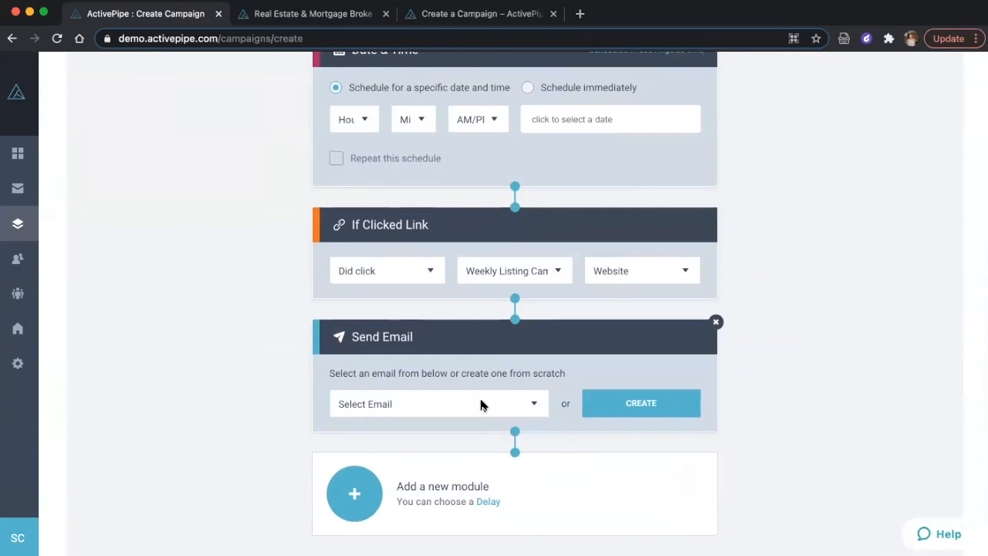
{"action": "left_click", "coordinate": [717, 322]}
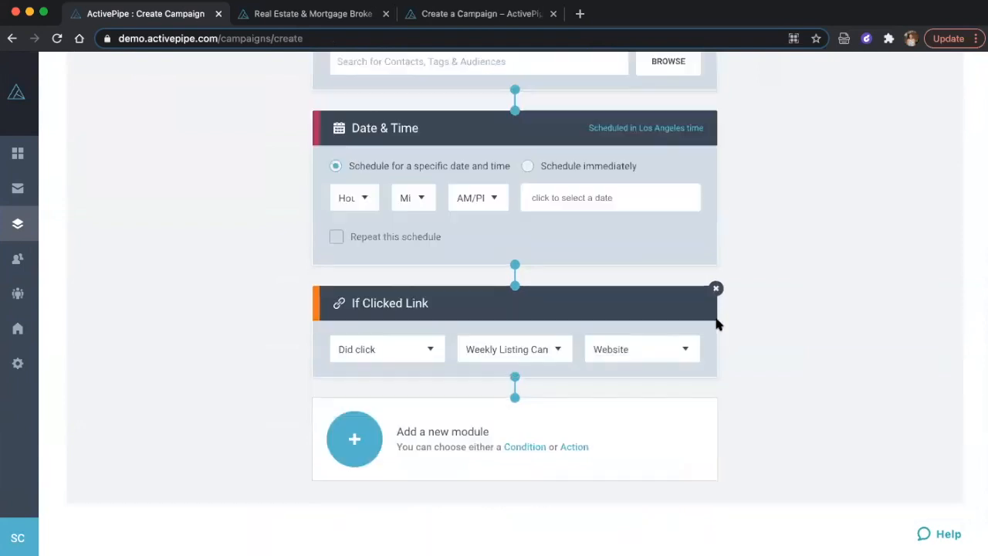
{"action": "left_click", "coordinate": [716, 288]}
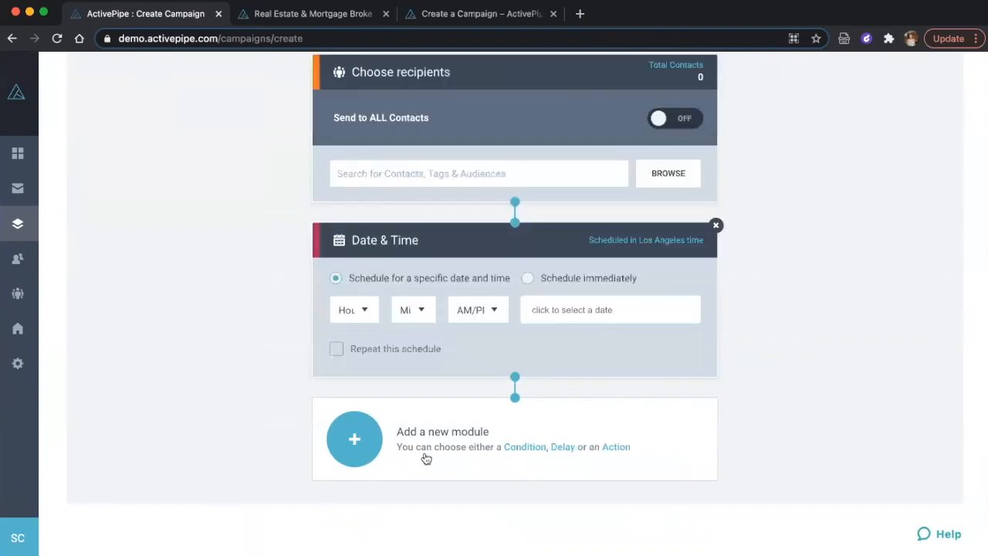
Step: Add an If Attribute condition after the Date & Time scheduler, with Source as its field
{"action": "left_click", "coordinate": [356, 439]}
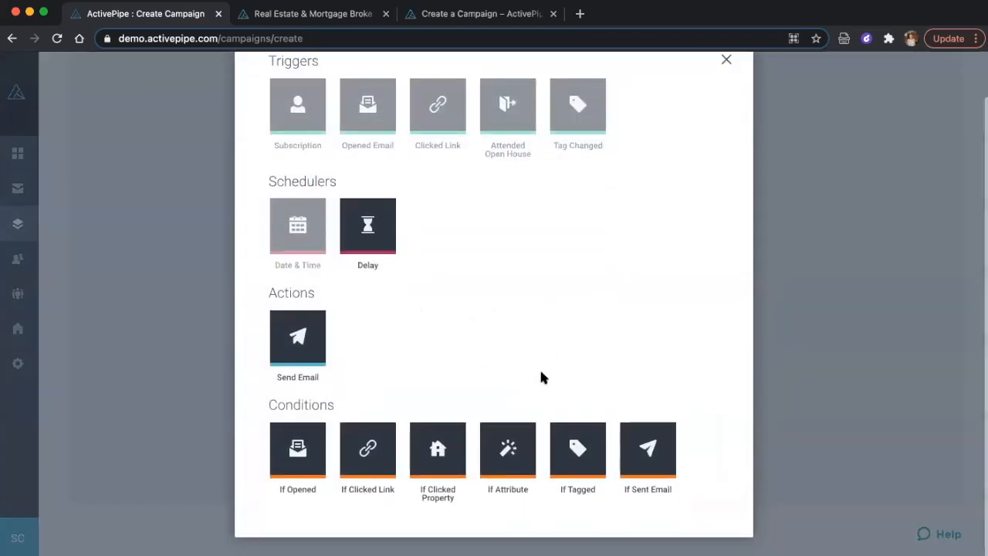
{"action": "left_click", "coordinate": [506, 448]}
{"action": "scroll", "coordinate": [650, 284], "scroll_direction": "down", "scroll_amount": 3}
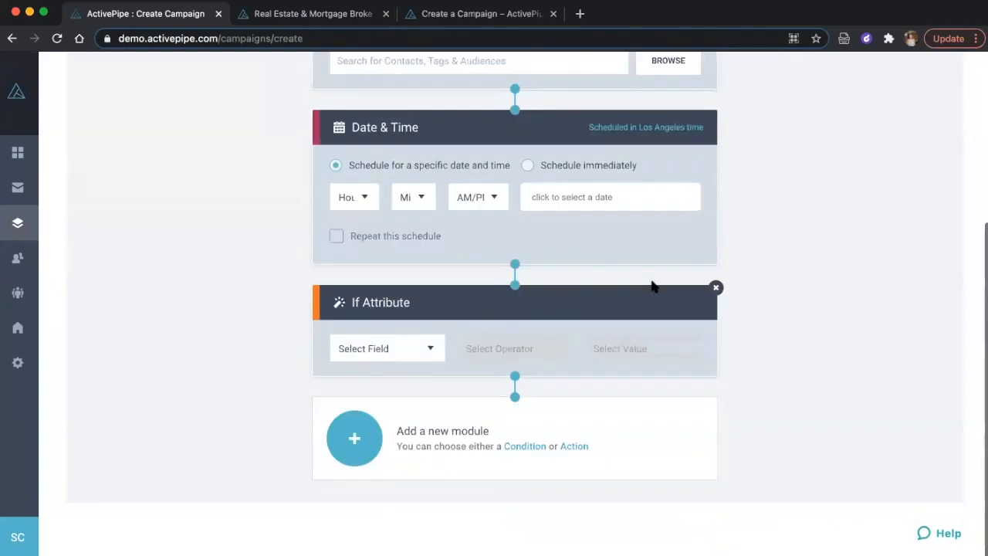
{"action": "left_click", "coordinate": [385, 348]}
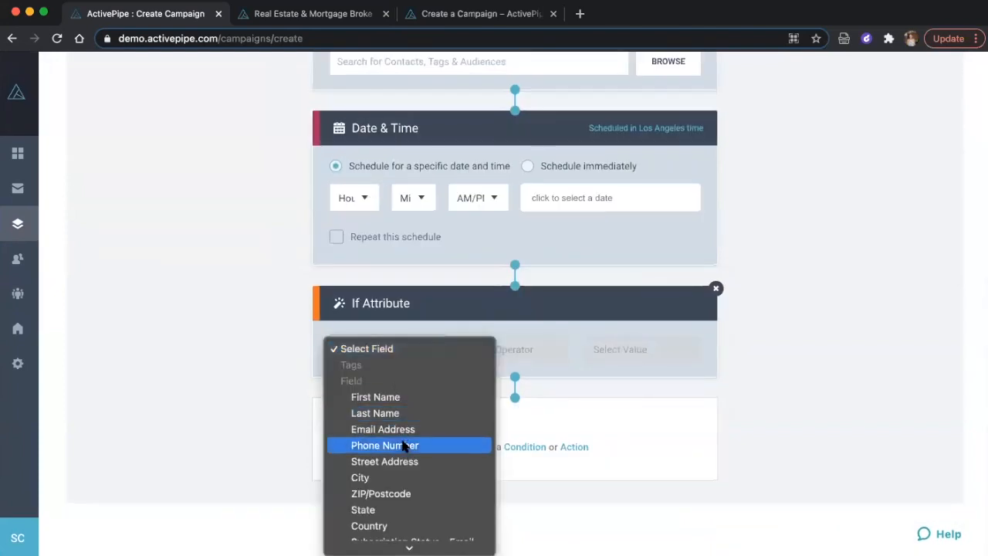
{"action": "scroll", "coordinate": [403, 446], "scroll_direction": "down", "scroll_amount": 3}
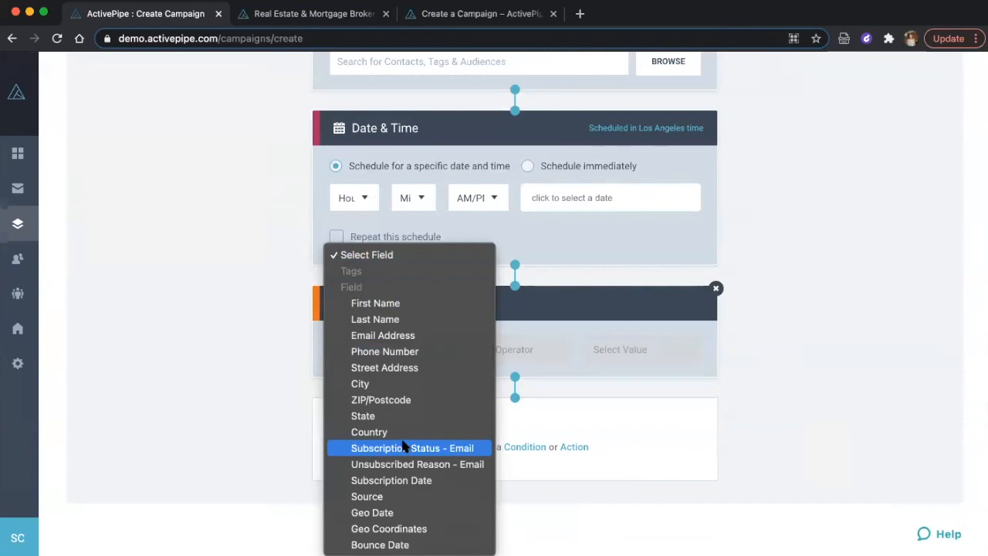
{"action": "left_click", "coordinate": [401, 500]}
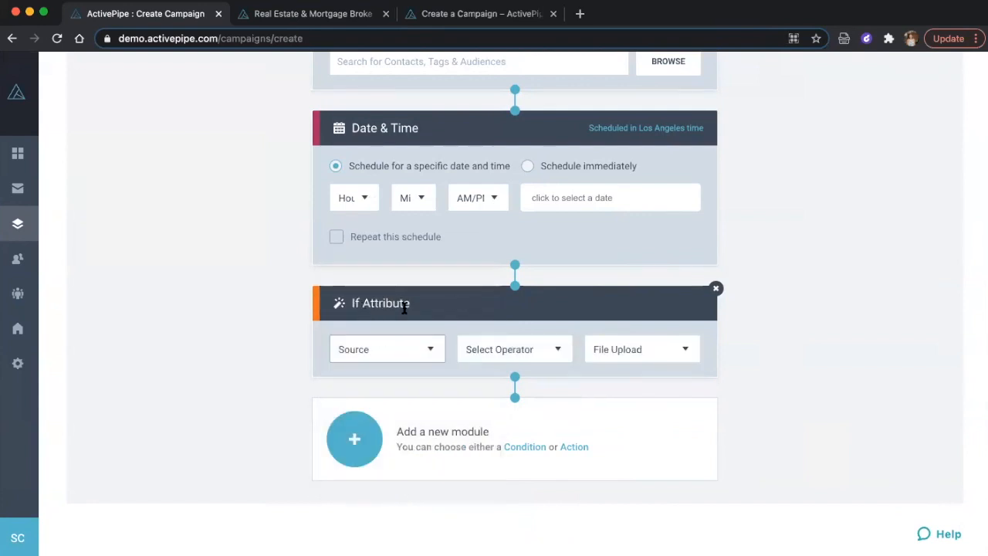
{"action": "left_click", "coordinate": [389, 349]}
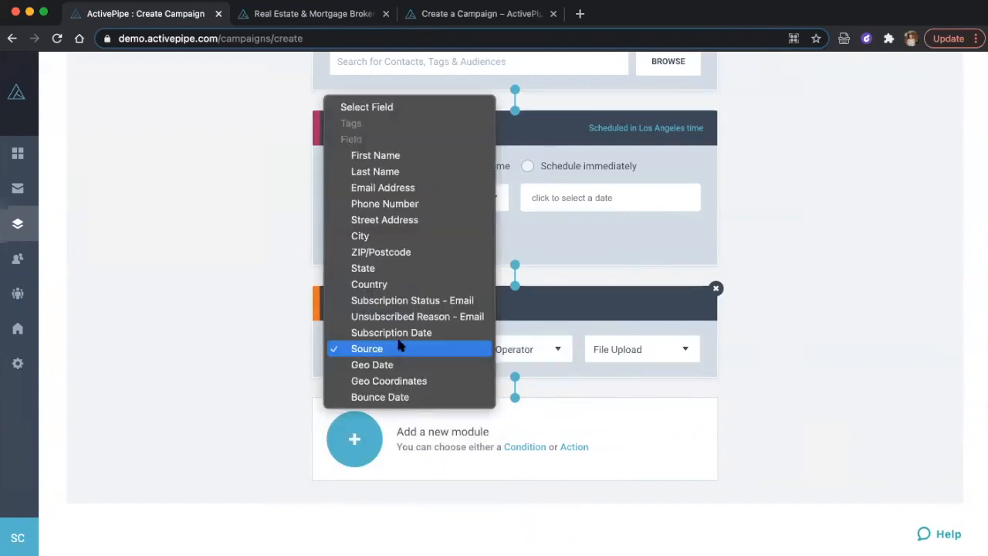
{"action": "left_click", "coordinate": [402, 347]}
Step: Set the If Attribute condition's operator to is equal to and its value to Sign Up Page
{"action": "left_click", "coordinate": [522, 353]}
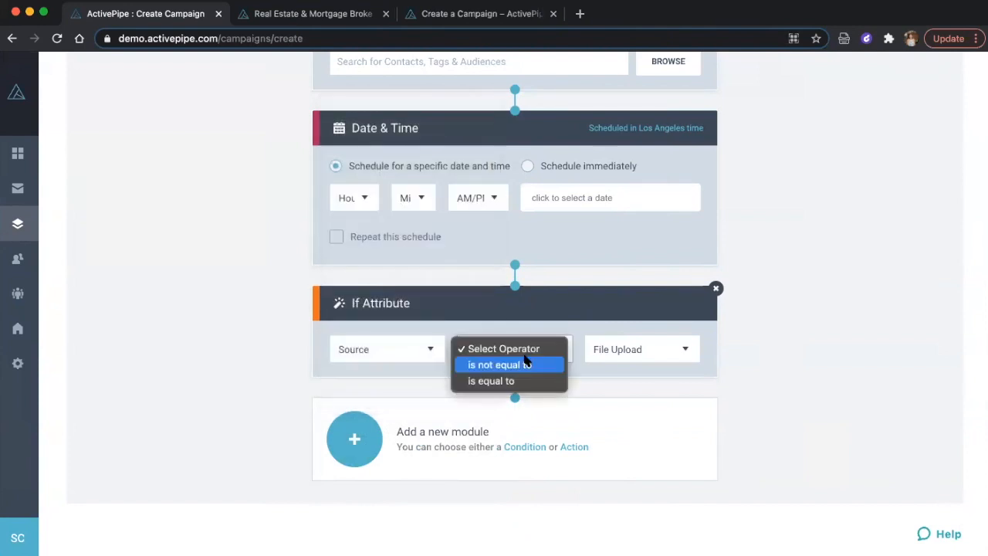
{"action": "left_click", "coordinate": [511, 379]}
{"action": "left_click", "coordinate": [646, 350]}
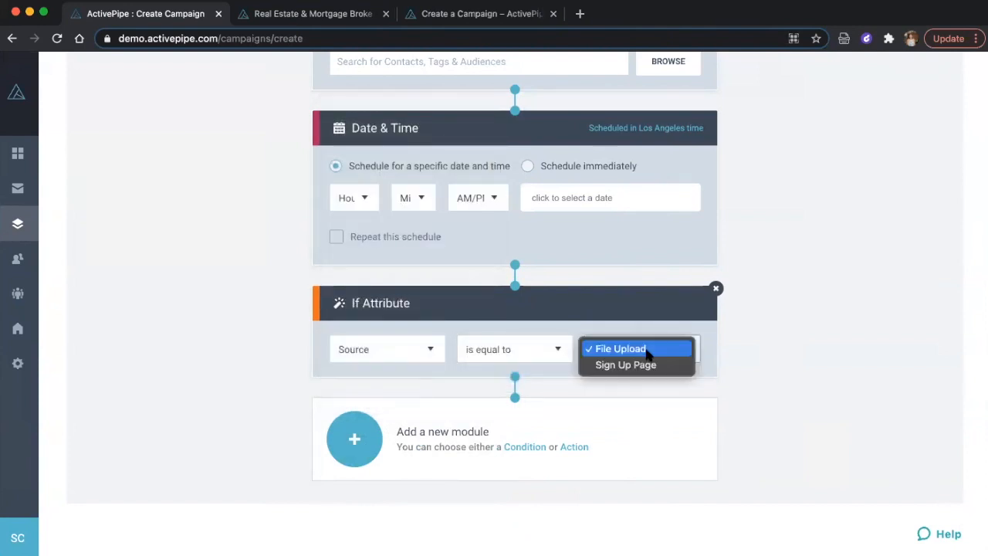
{"action": "left_click", "coordinate": [644, 365]}
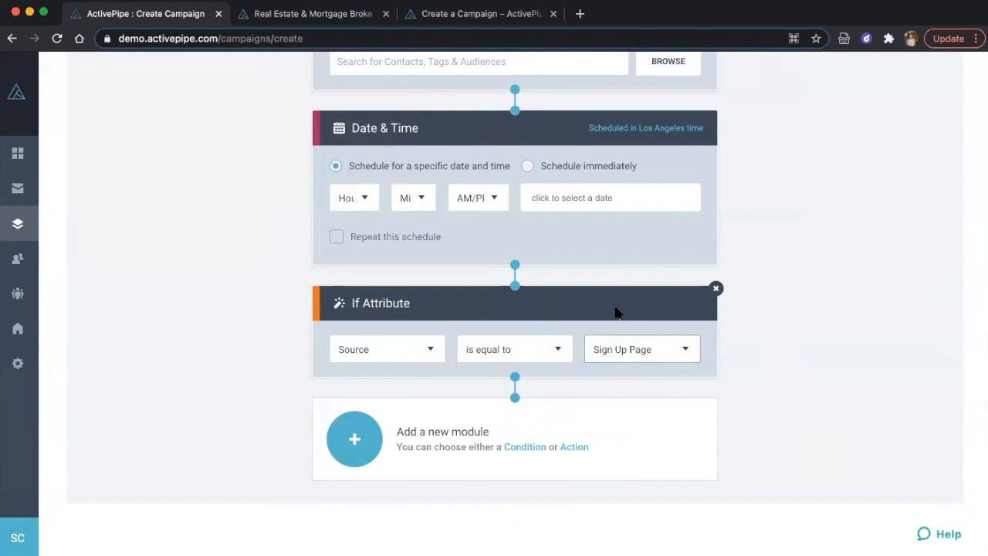
{"action": "scroll", "coordinate": [615, 311], "scroll_direction": "up", "scroll_amount": 5}
{"action": "scroll", "coordinate": [615, 311], "scroll_direction": "down", "scroll_amount": 5}
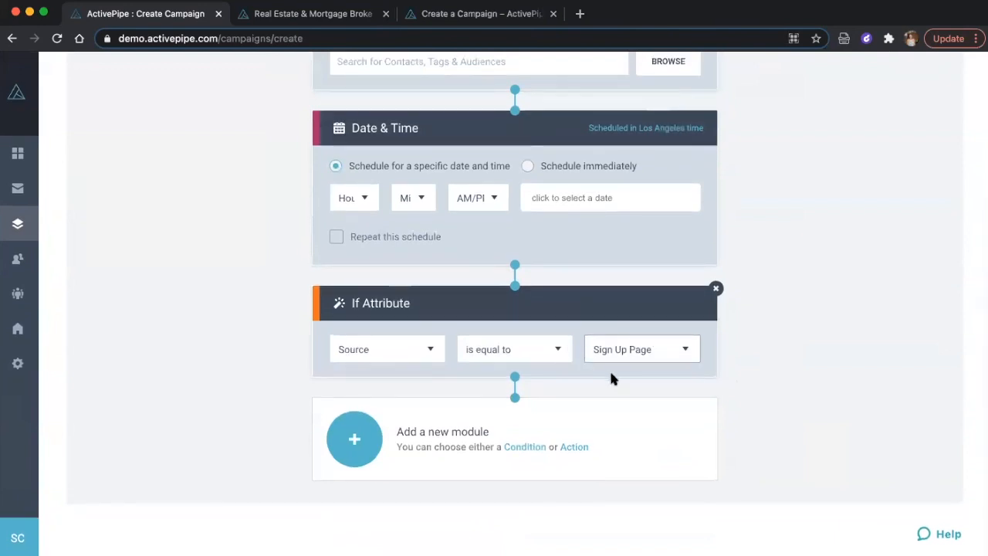
Step: Add a Send Email action after the If Attribute condition
{"action": "left_click", "coordinate": [349, 440]}
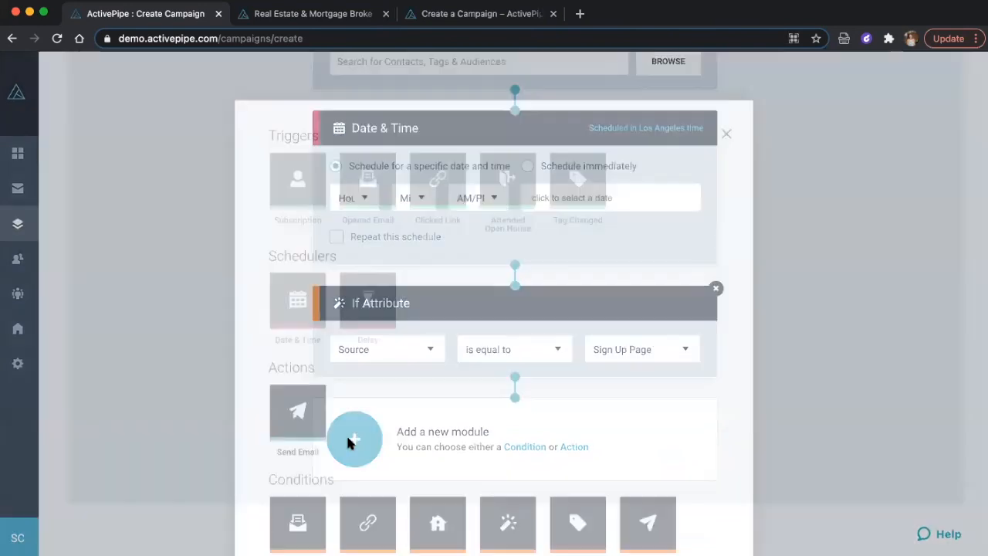
{"action": "left_click", "coordinate": [291, 386]}
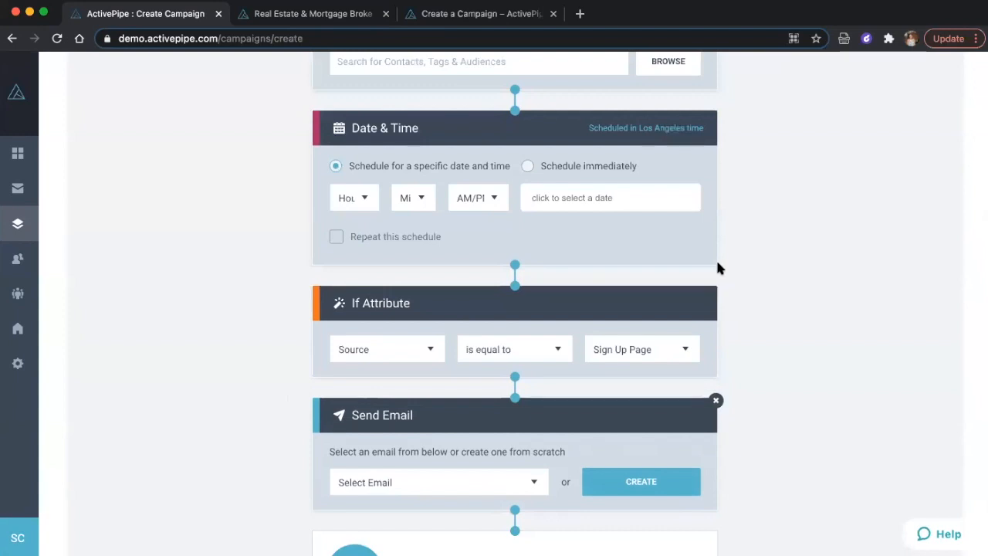
{"action": "scroll", "coordinate": [718, 267], "scroll_direction": "down", "scroll_amount": 3}
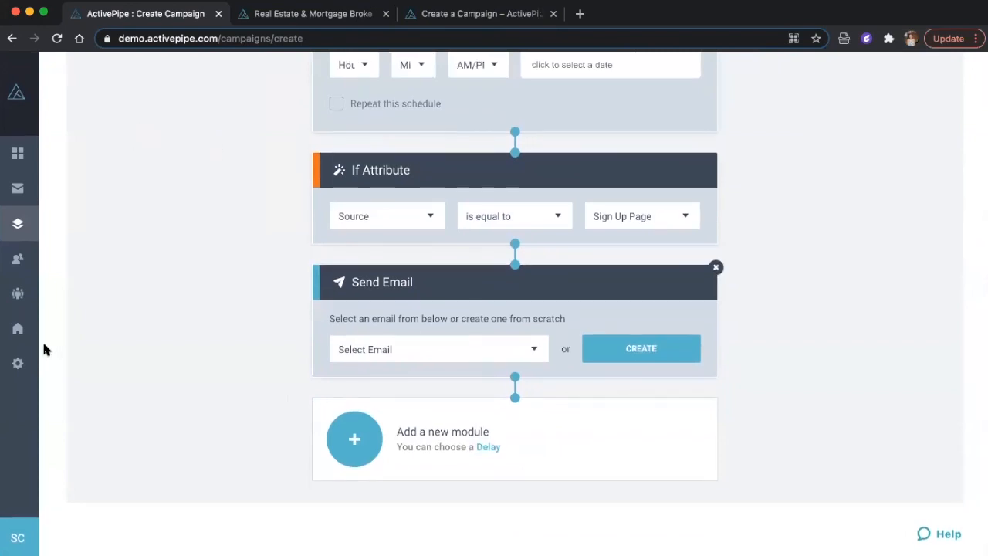
Step: Leave the campaign builder and open the Landing Pages section of the account settings
{"action": "left_click", "coordinate": [19, 362]}
{"action": "left_click", "coordinate": [571, 332]}
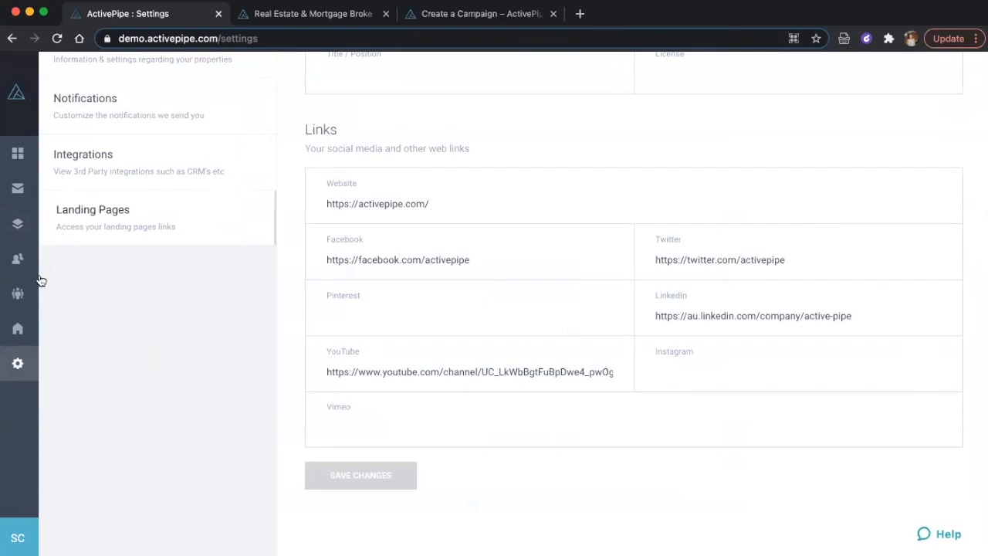
{"action": "scroll", "coordinate": [174, 200], "scroll_direction": "up", "scroll_amount": 5}
{"action": "scroll", "coordinate": [175, 201], "scroll_direction": "down", "scroll_amount": 5}
{"action": "left_click", "coordinate": [137, 230]}
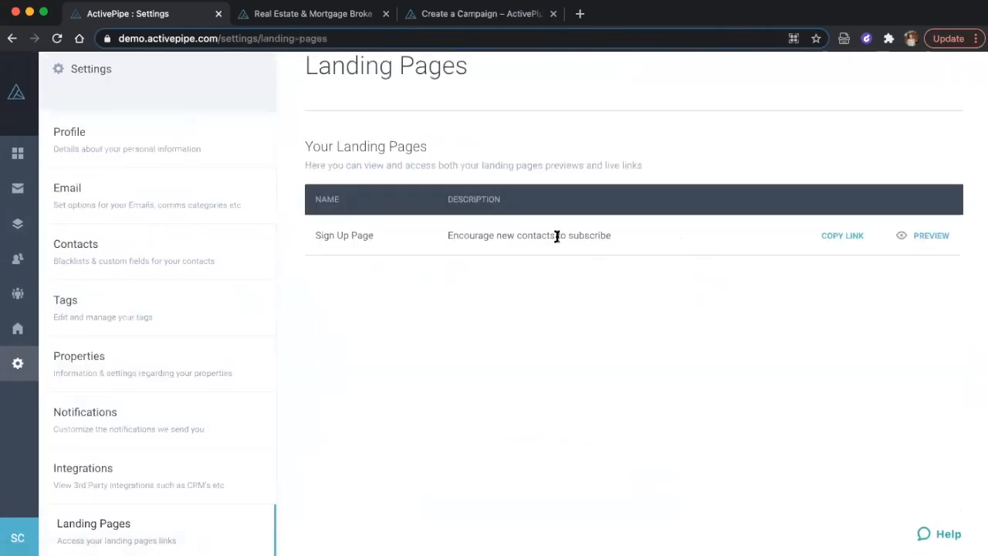
Step: Preview the Sign Up Page landing page and examine its subscription form
{"action": "left_click", "coordinate": [935, 236]}
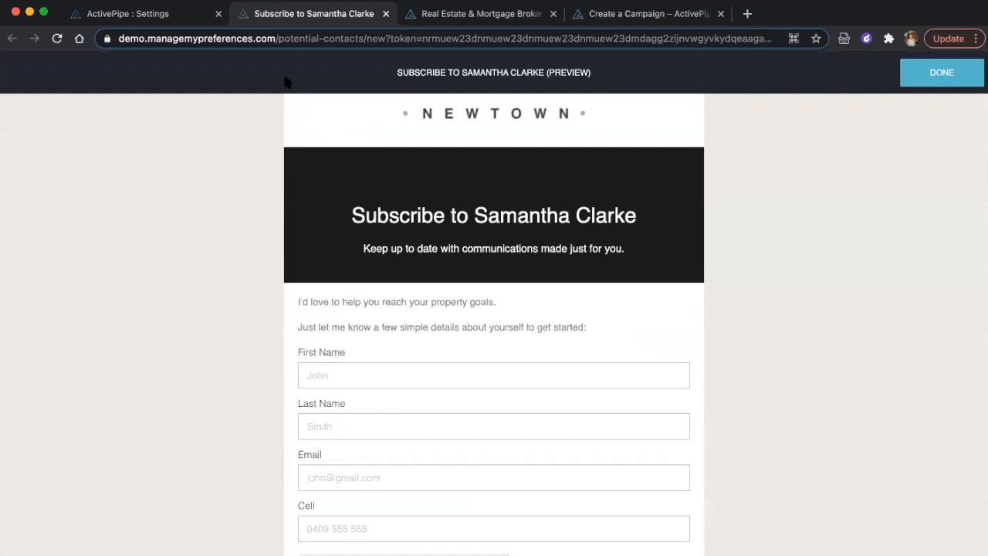
{"action": "left_click", "coordinate": [182, 14]}
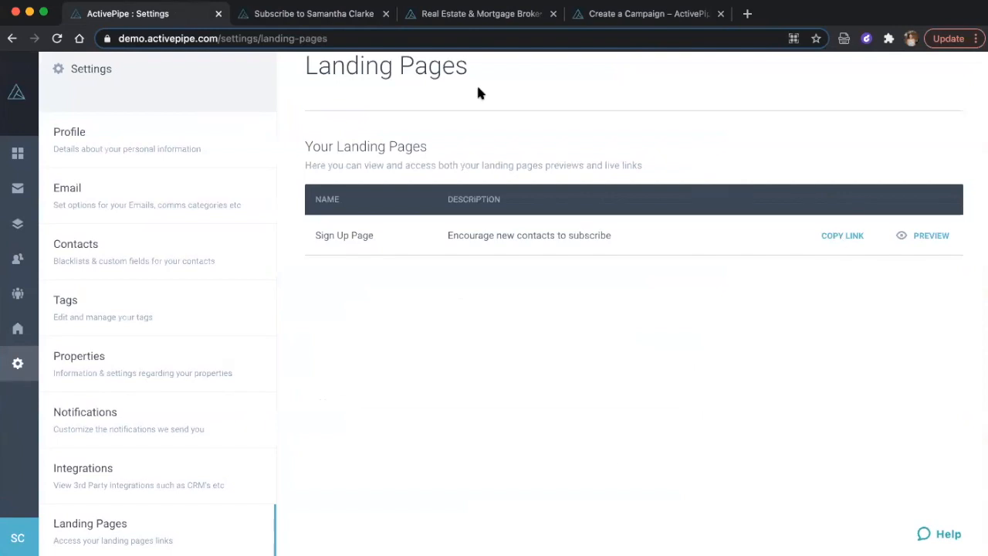
{"action": "left_click", "coordinate": [338, 16]}
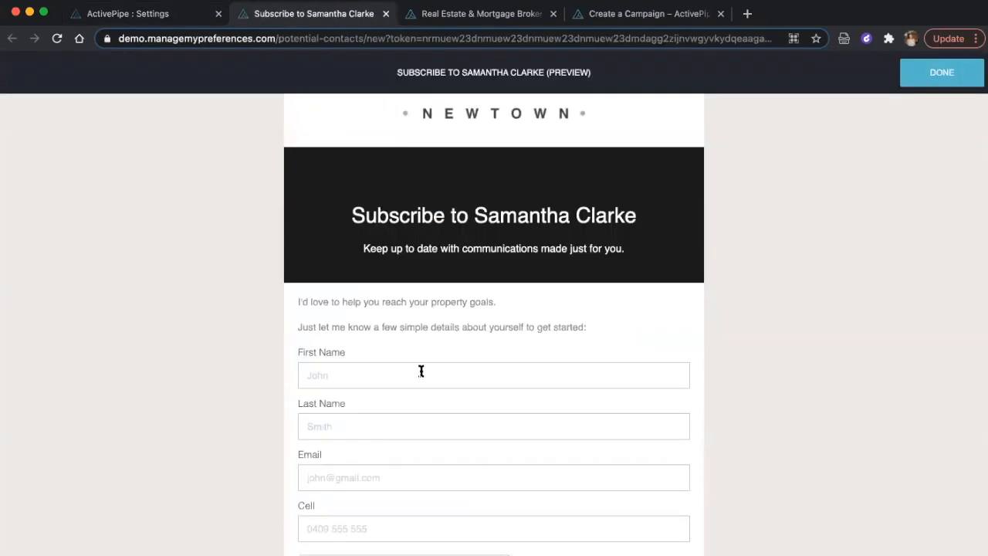
Step: Review the subscription form down to its sign-up button and return to the Campaigns list in ActivePipe
{"action": "scroll", "coordinate": [421, 371], "scroll_direction": "down", "scroll_amount": 3}
{"action": "scroll", "coordinate": [420, 370], "scroll_direction": "up", "scroll_amount": 1}
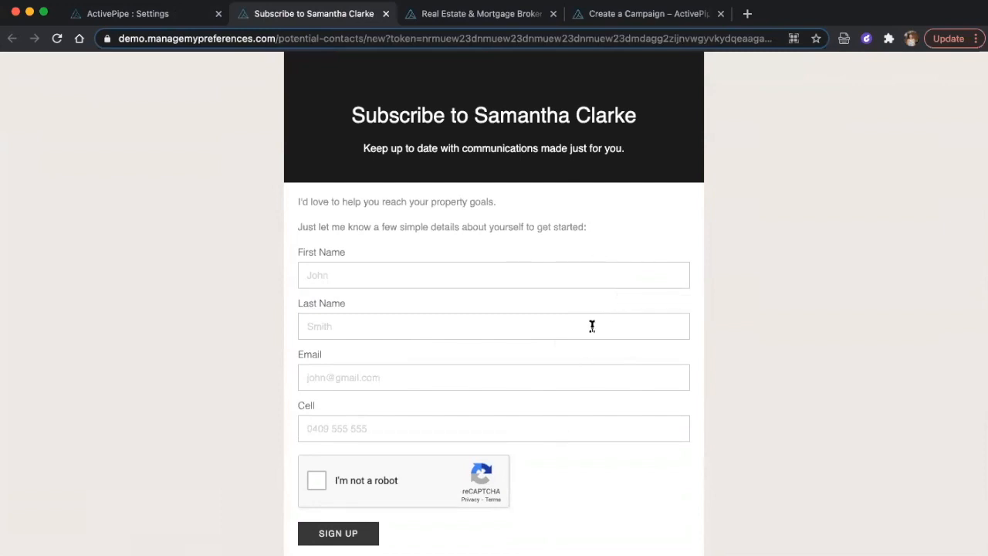
{"action": "left_click", "coordinate": [182, 23]}
{"action": "mouse_move", "coordinate": [47, 293]}
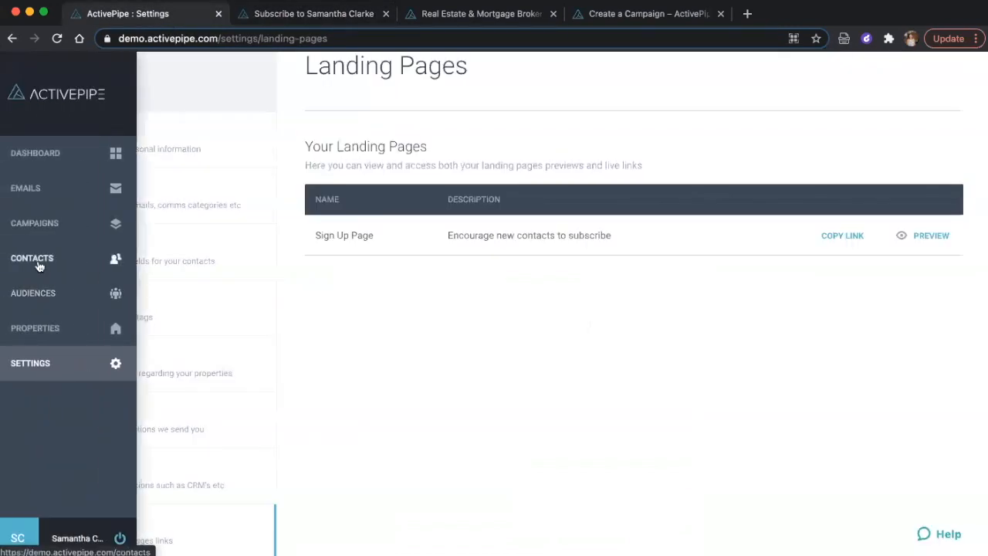
{"action": "left_click", "coordinate": [34, 261]}
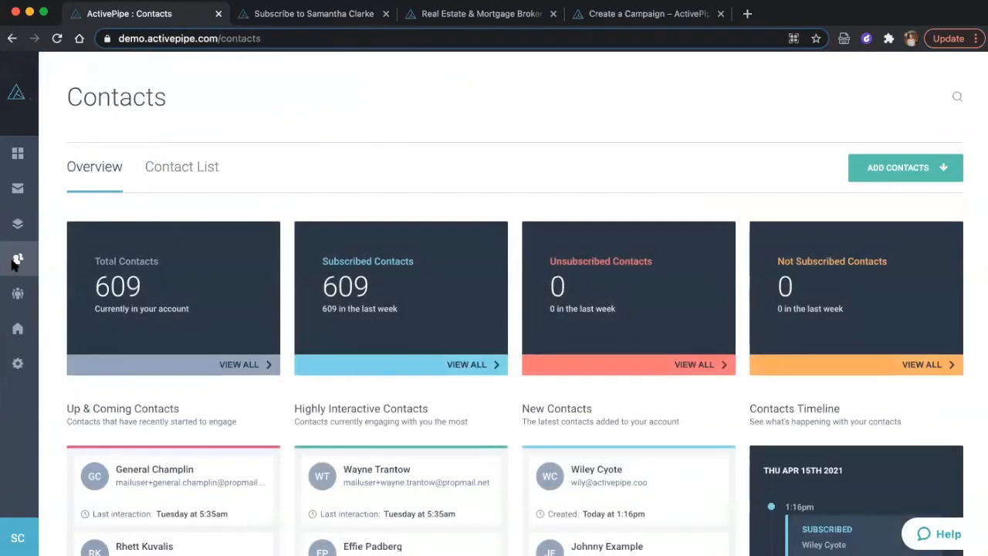
{"action": "left_click", "coordinate": [26, 223]}
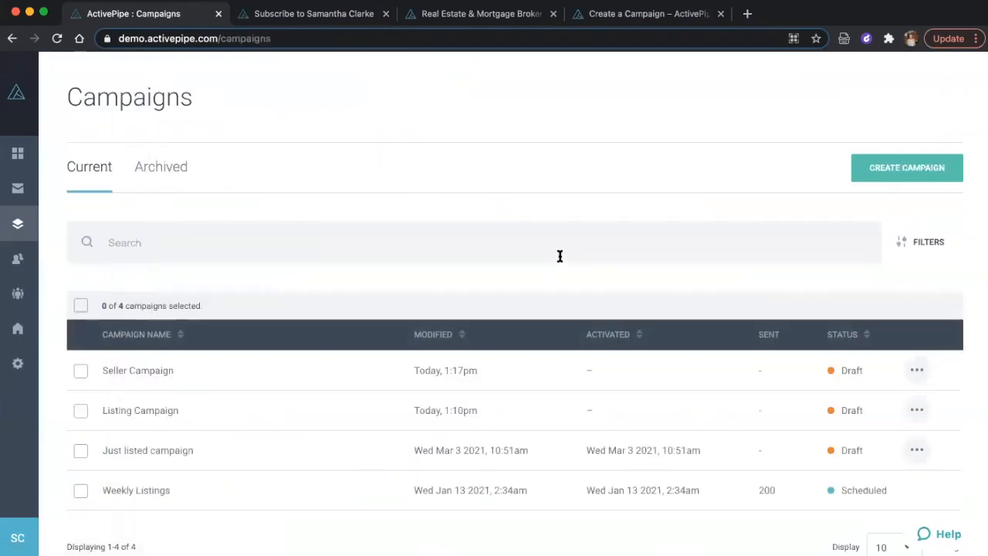
Step: Open the Seller Campaign, look over its workflow steps and go back to the Campaigns list
{"action": "left_click", "coordinate": [562, 371]}
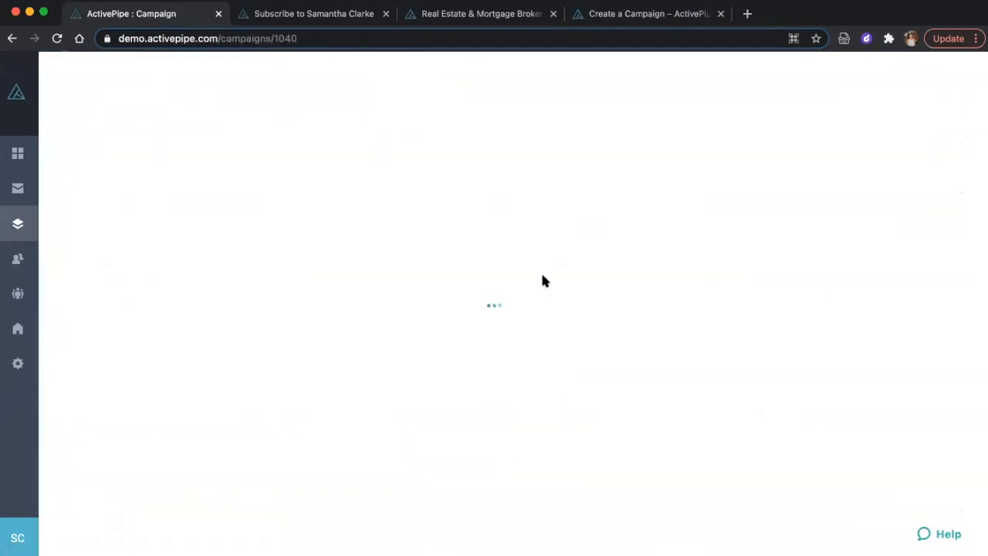
{"action": "scroll", "coordinate": [542, 280], "scroll_direction": "down", "scroll_amount": 4}
{"action": "scroll", "coordinate": [542, 280], "scroll_direction": "up", "scroll_amount": 4}
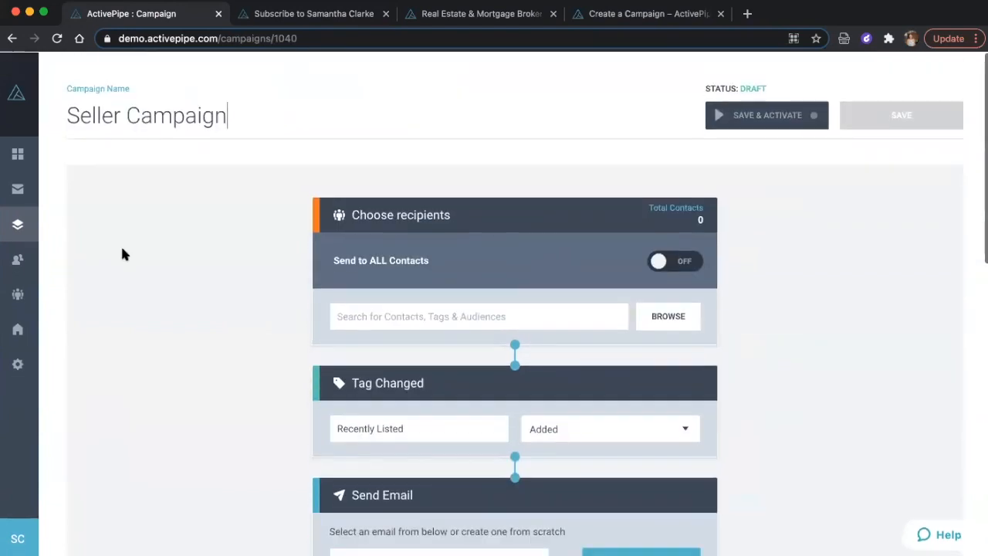
{"action": "mouse_move", "coordinate": [33, 223]}
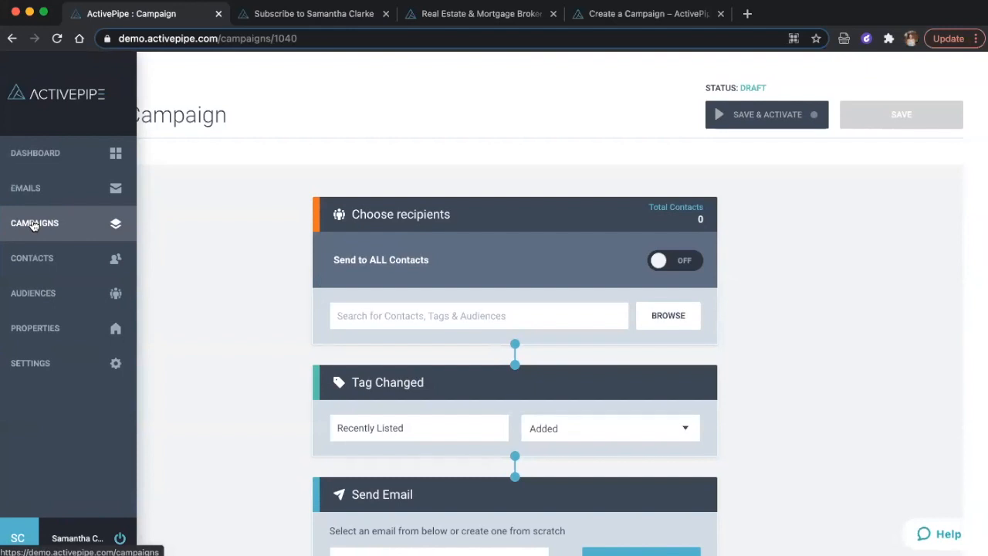
{"action": "left_click", "coordinate": [34, 223]}
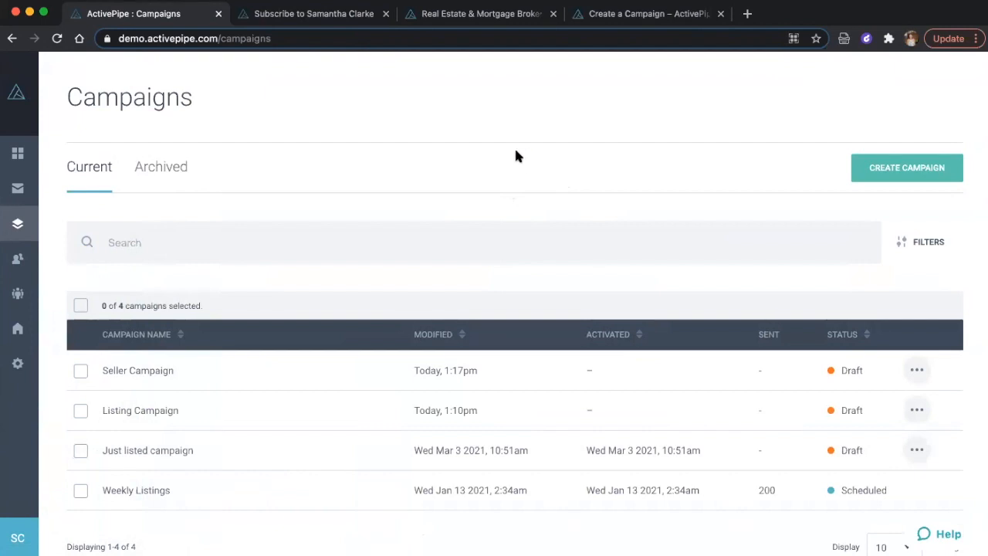
Step: Look over the Sign Up Page preview's subscription form again and return to the Campaigns list
{"action": "left_click", "coordinate": [333, 19]}
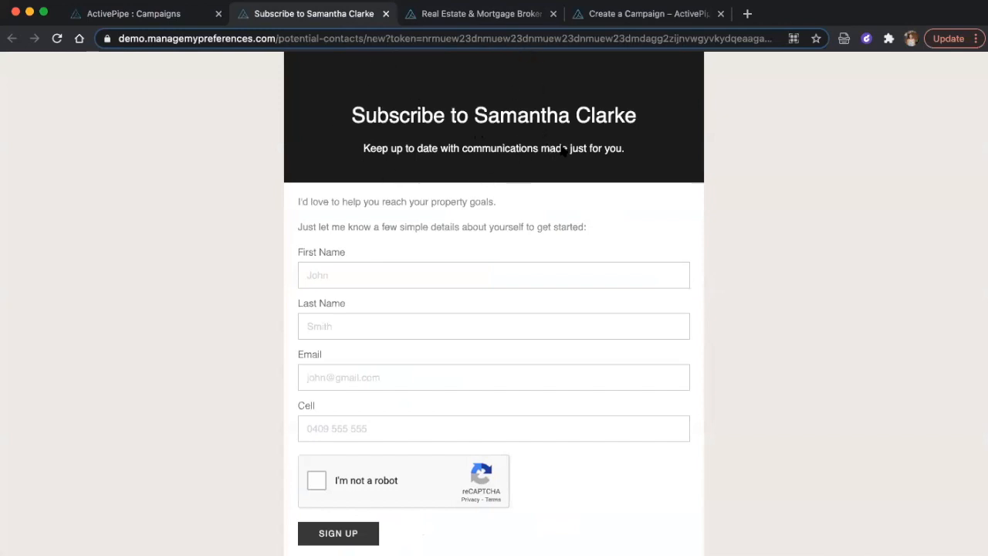
{"action": "scroll", "coordinate": [529, 150], "scroll_direction": "down", "scroll_amount": 1}
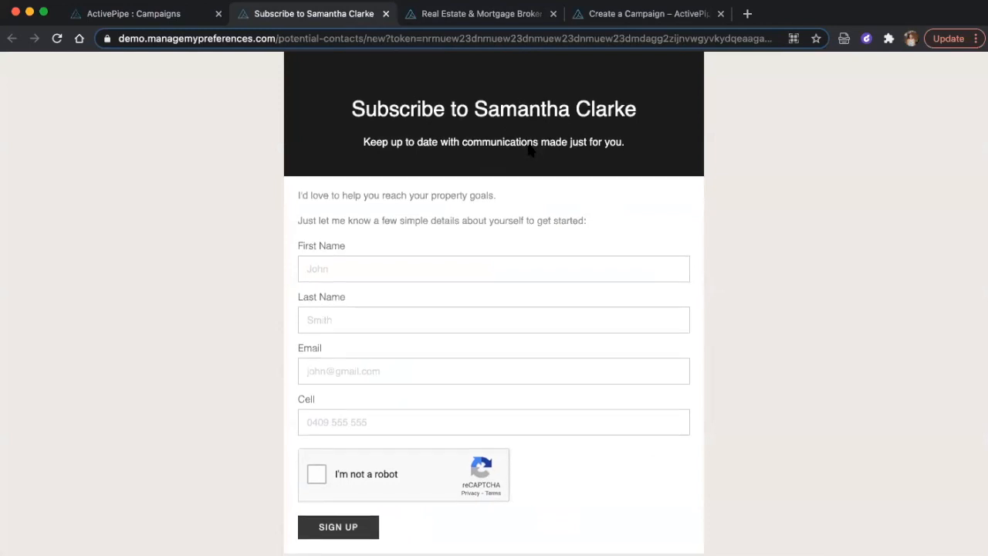
{"action": "scroll", "coordinate": [529, 152], "scroll_direction": "up", "scroll_amount": 2}
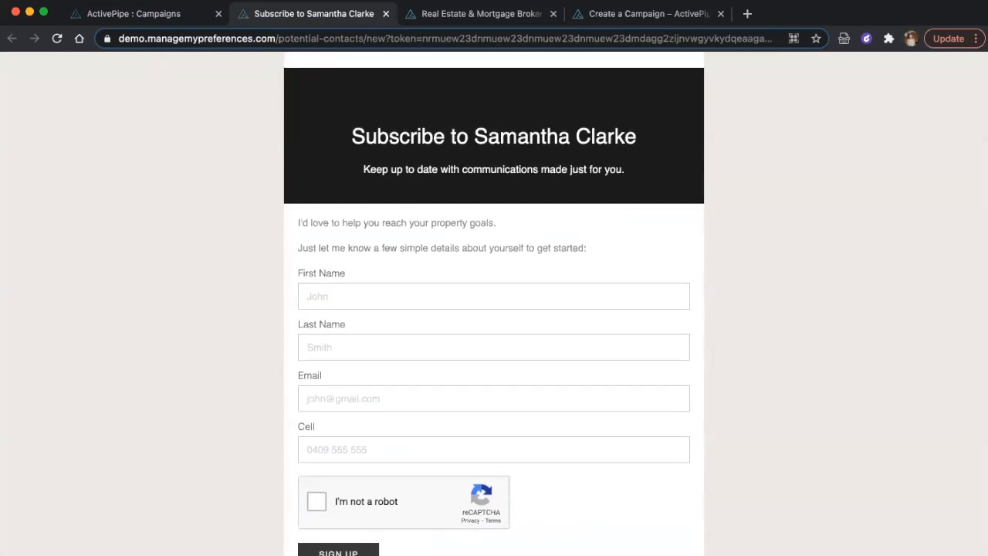
{"action": "left_click", "coordinate": [173, 15]}
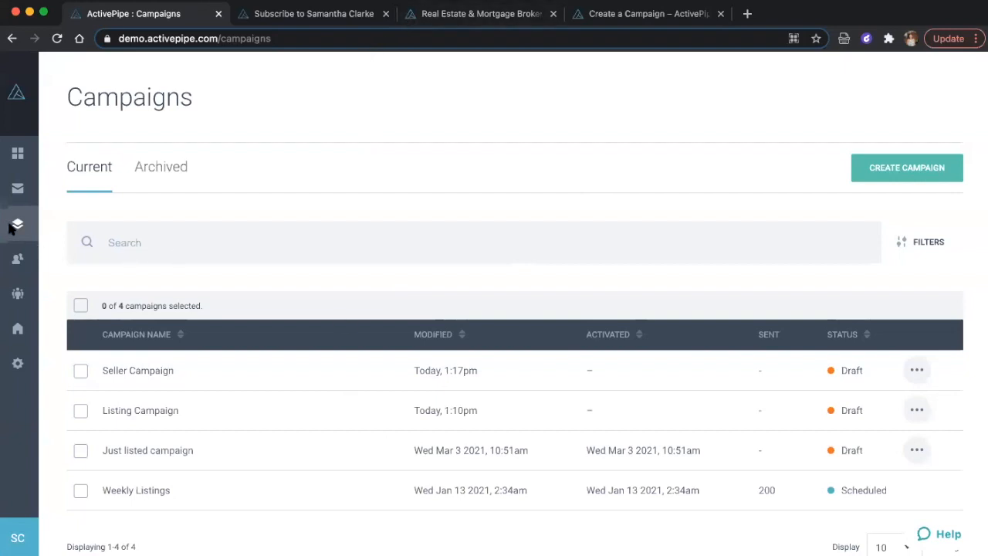
{"action": "mouse_move", "coordinate": [11, 229]}
Step: Browse the masterclass webinars on the ActivePipe website and switch back to the Sign Up Page preview
{"action": "left_click", "coordinate": [494, 20]}
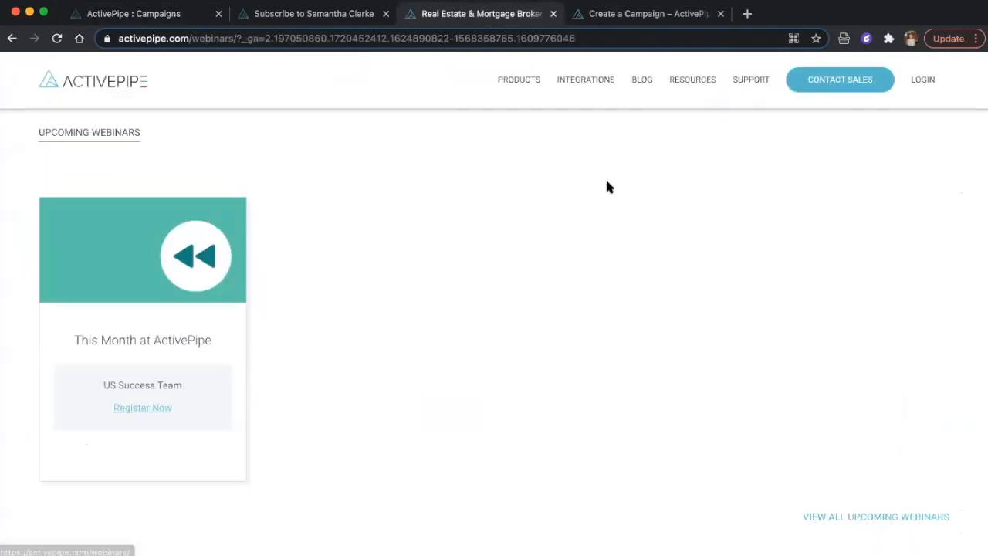
{"action": "scroll", "coordinate": [607, 187], "scroll_direction": "down", "scroll_amount": 7}
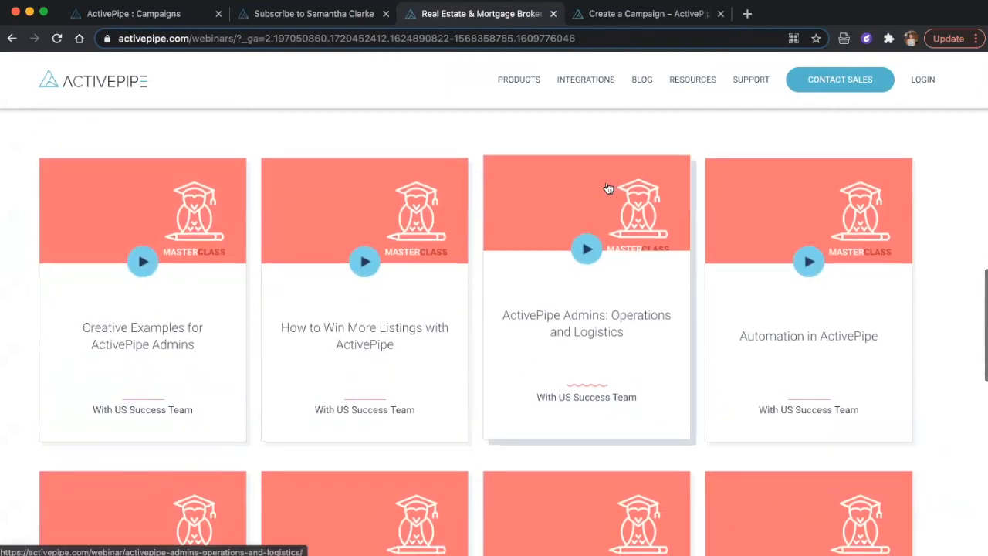
{"action": "scroll", "coordinate": [607, 188], "scroll_direction": "down", "scroll_amount": 3}
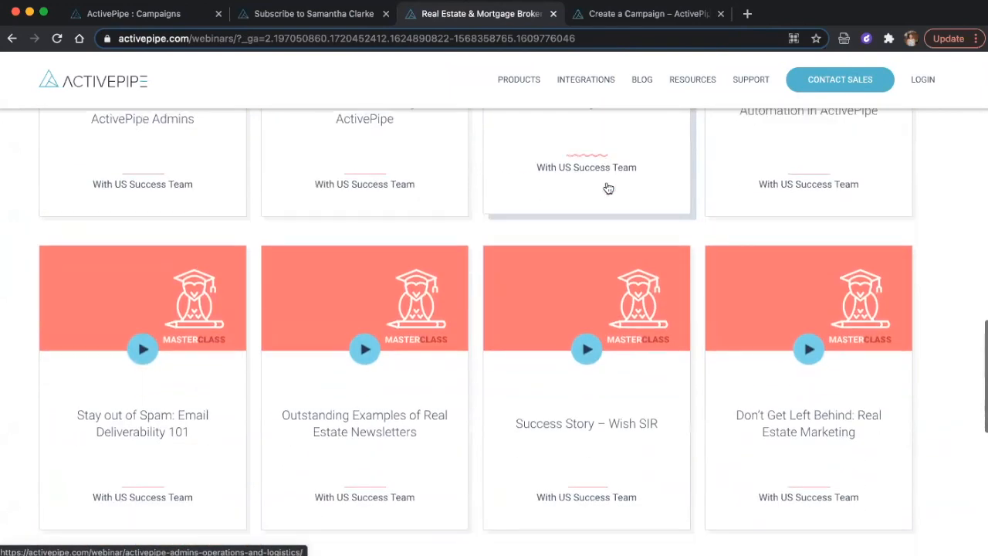
{"action": "scroll", "coordinate": [607, 187], "scroll_direction": "down", "scroll_amount": 3}
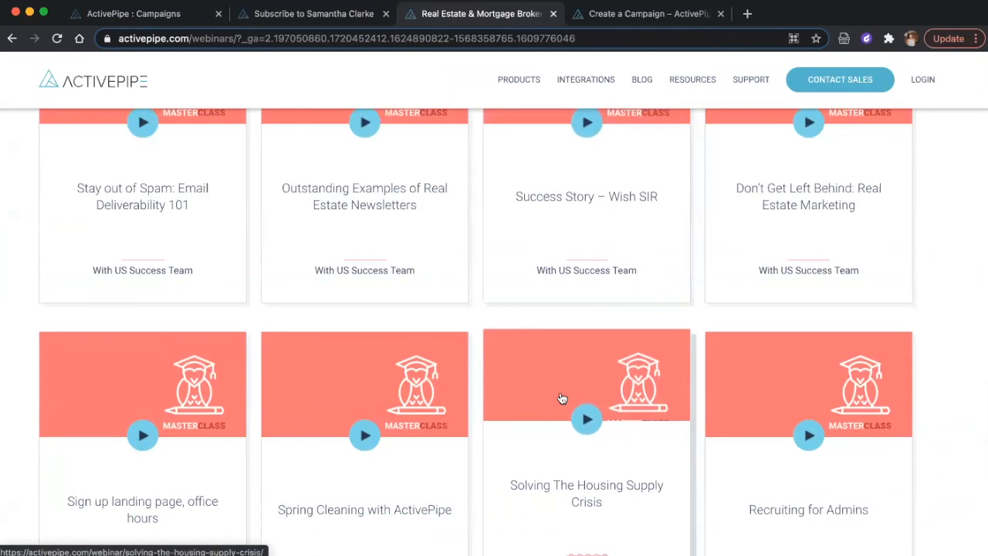
{"action": "scroll", "coordinate": [568, 386], "scroll_direction": "down", "scroll_amount": 3}
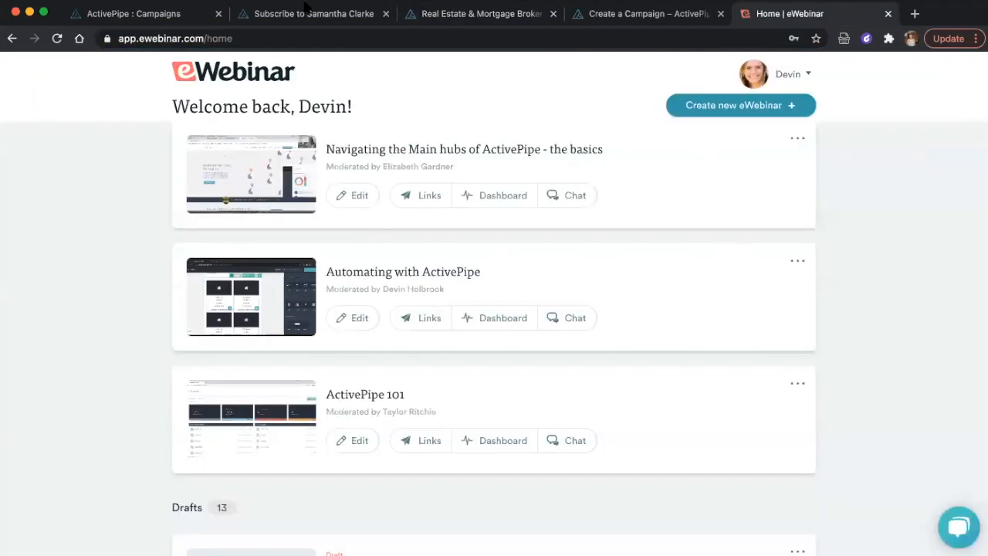
{"action": "left_click", "coordinate": [307, 12]}
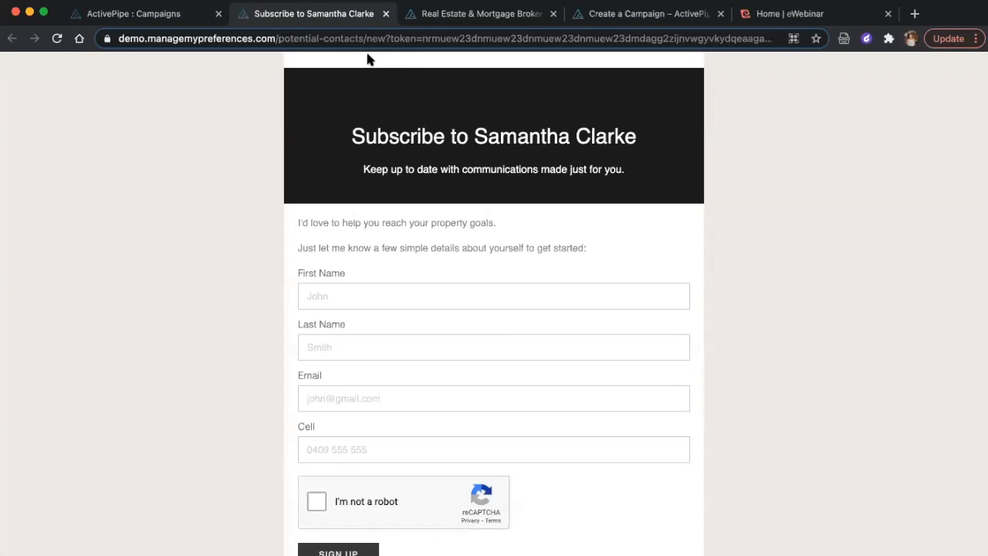